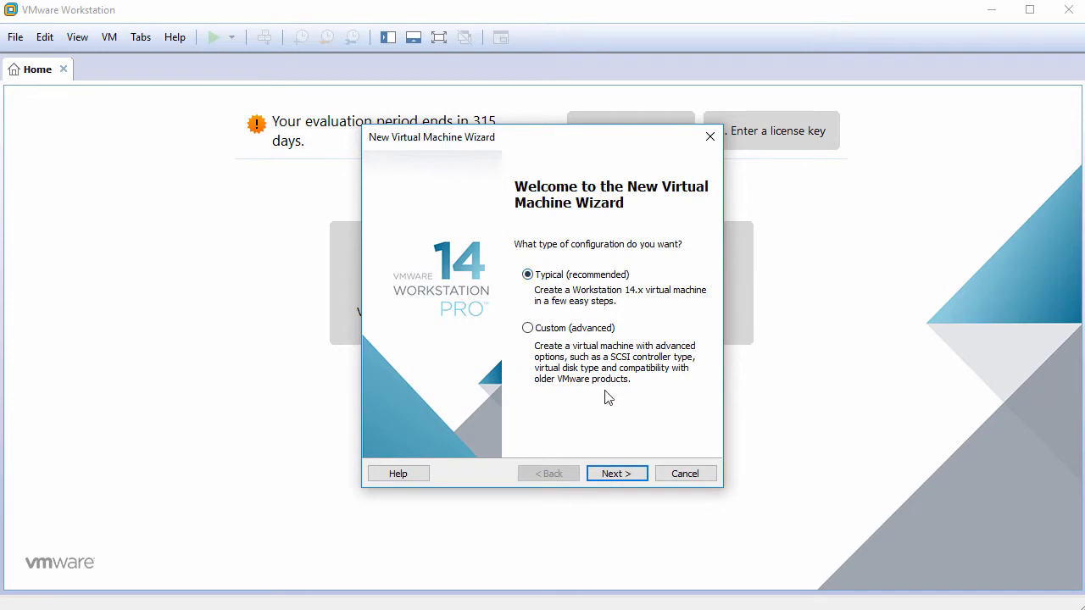
# Choose a Typical setup with the OS installed later, and set the guest to Linux Ubuntu 64-bit
pyautogui.click(627, 475)
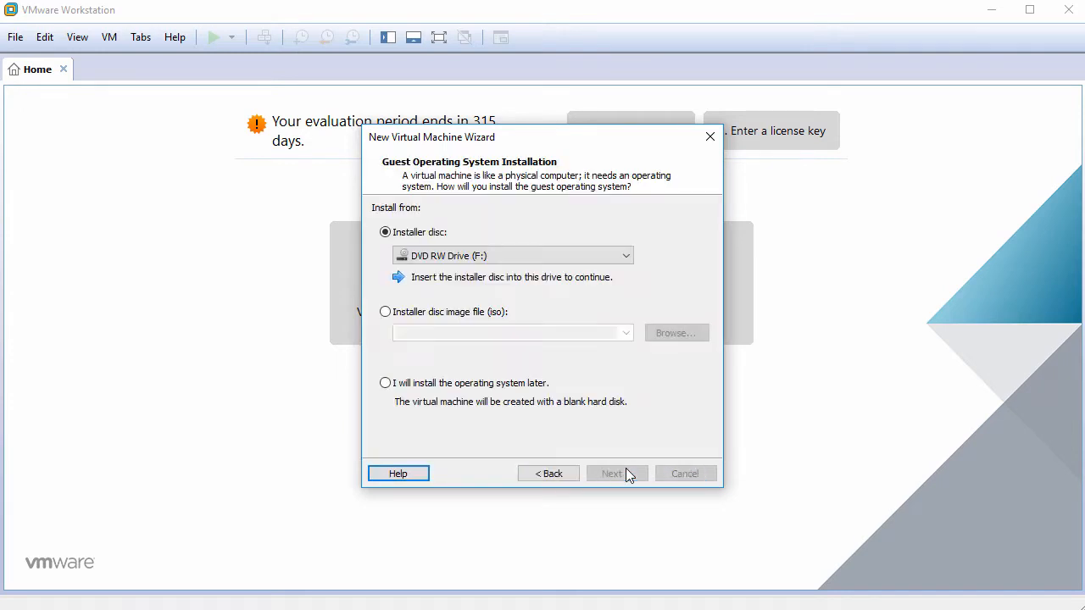
pyautogui.click(442, 386)
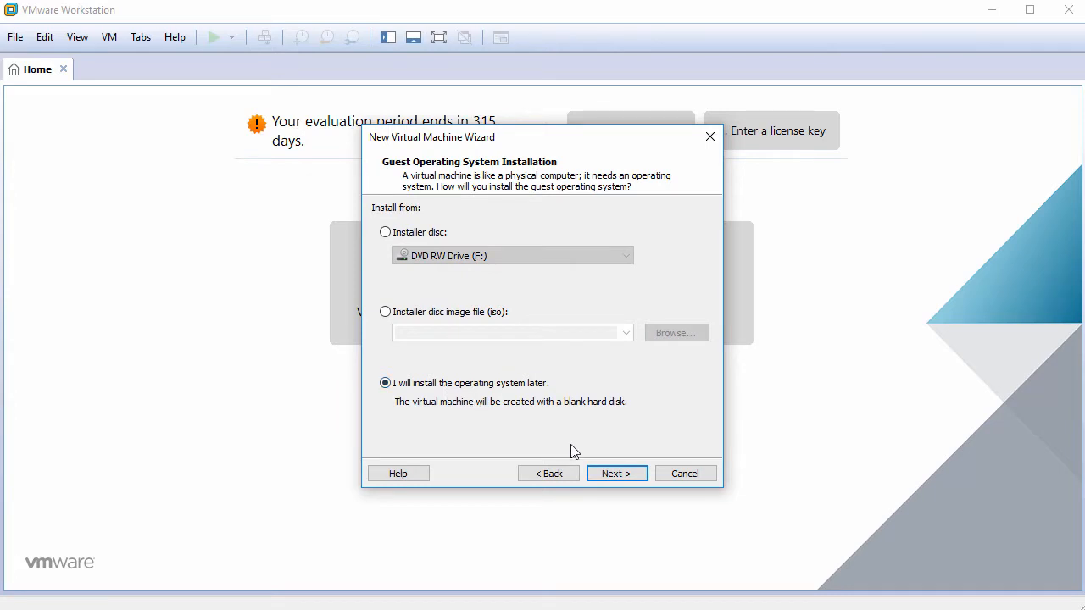
pyautogui.click(615, 474)
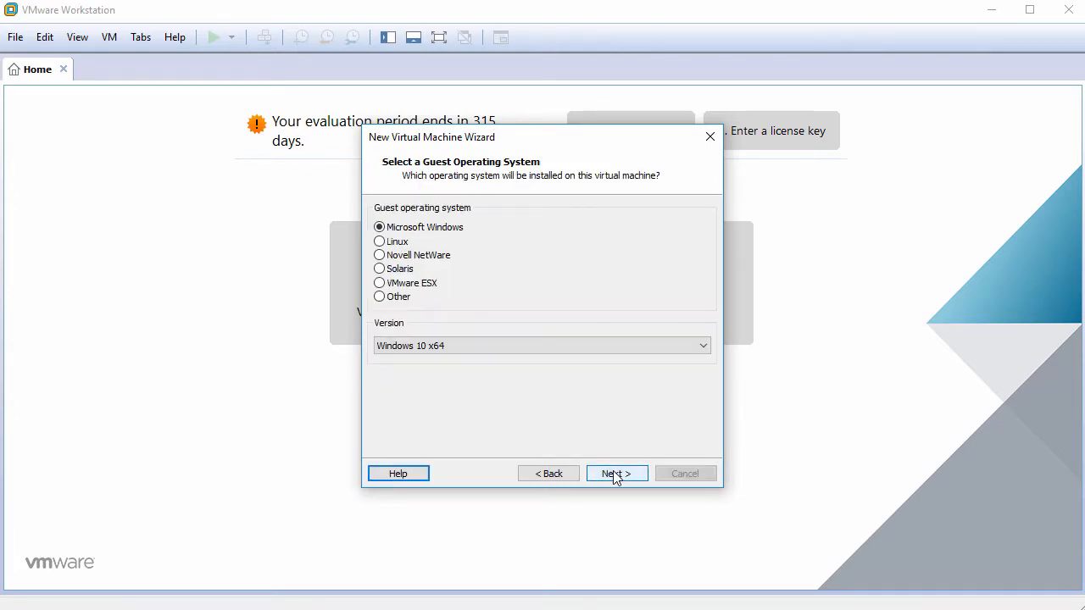
pyautogui.click(402, 243)
pyautogui.click(480, 344)
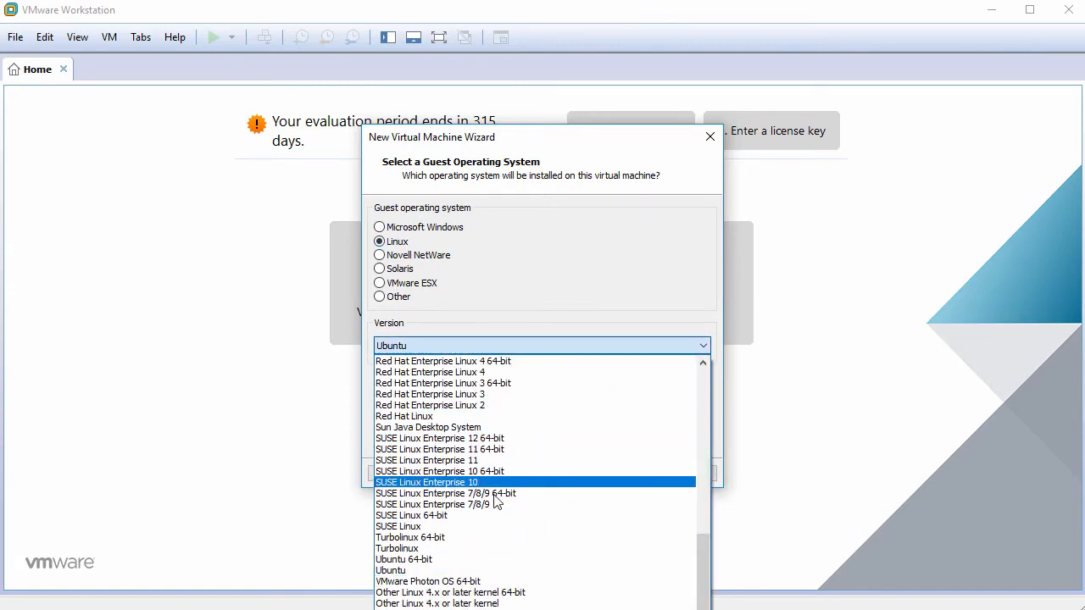
pyautogui.click(490, 559)
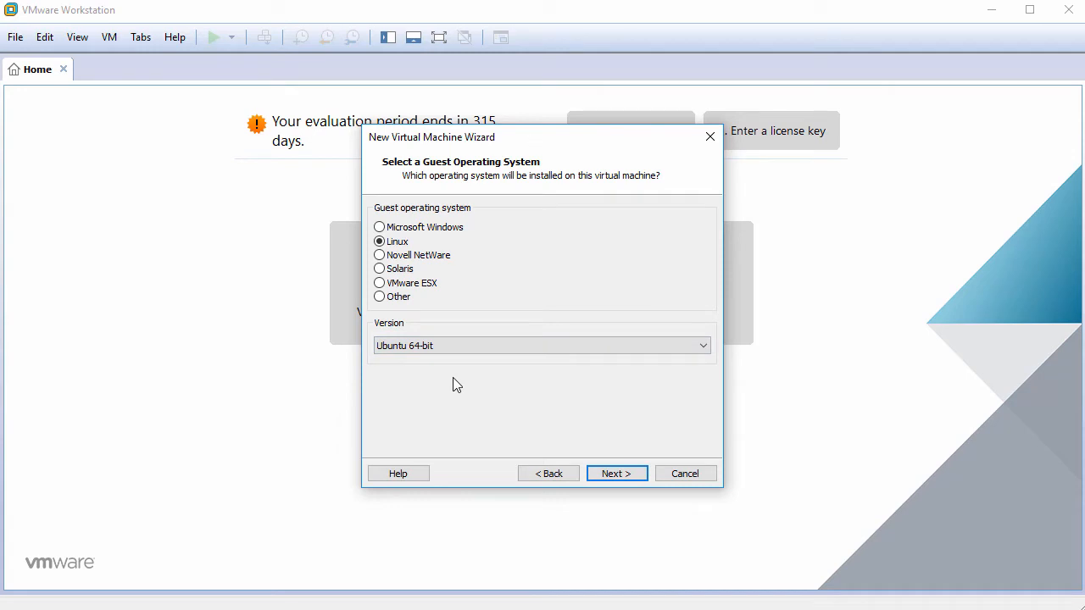
# Name the VM UltimateLinux5.7 and give it a 60 GB maximum disk size
pyautogui.click(607, 475)
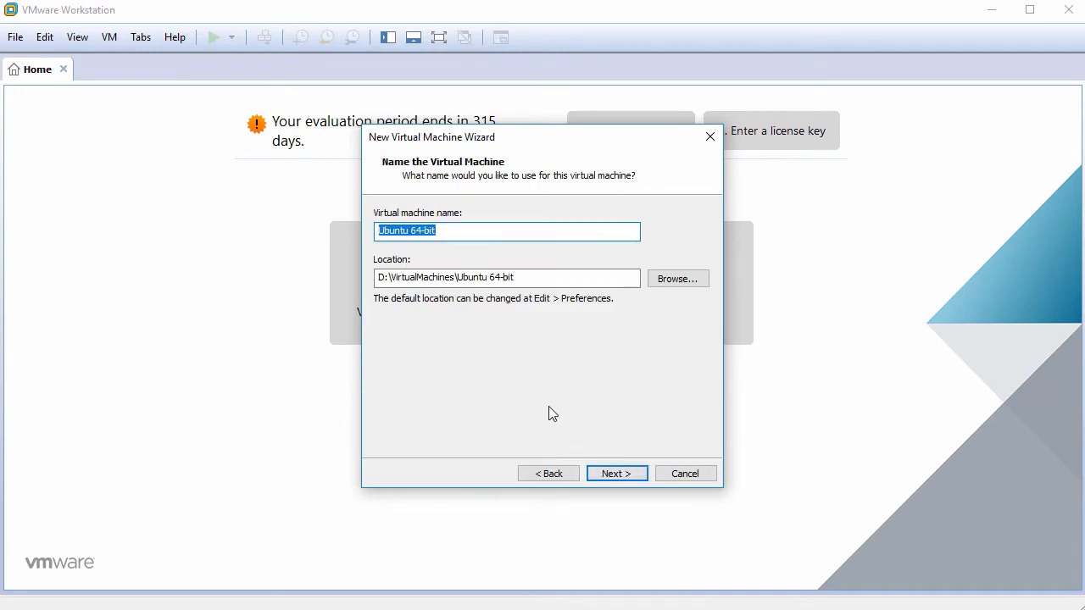
pyautogui.write('Ultimat')
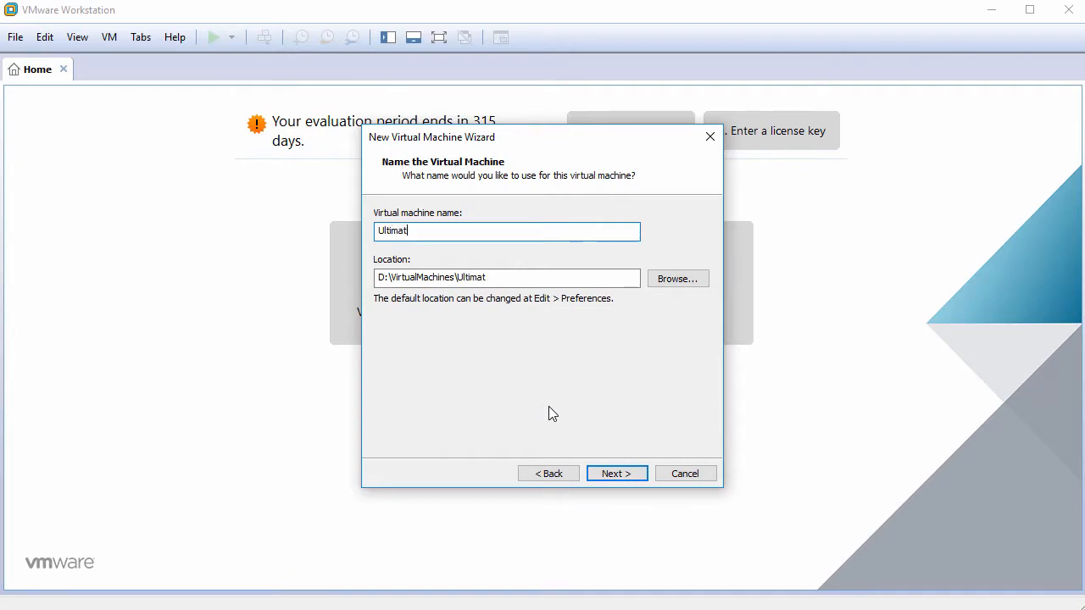
pyautogui.write('eLinux5.7')
pyautogui.click(616, 473)
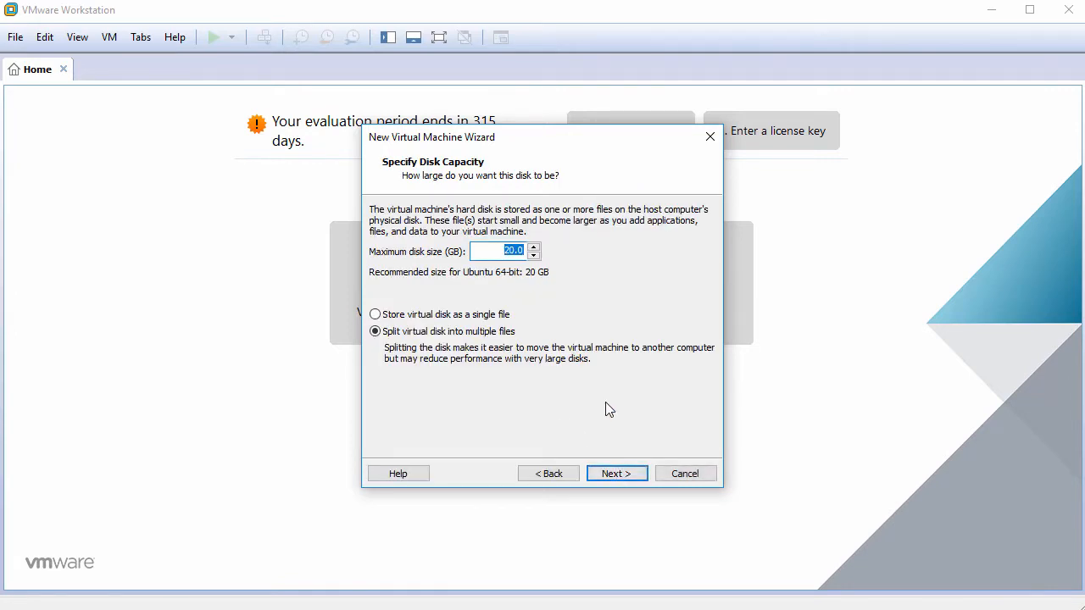
pyautogui.write('60')
pyautogui.click(616, 473)
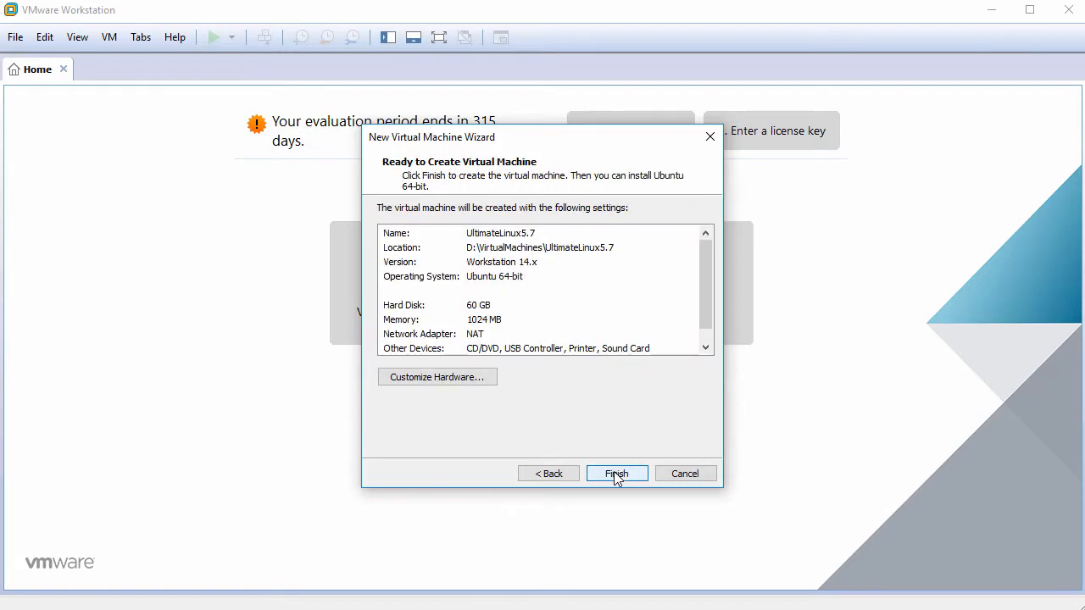
# Customize hardware to 2048 MB memory and 2 cores per processor
pyautogui.click(464, 378)
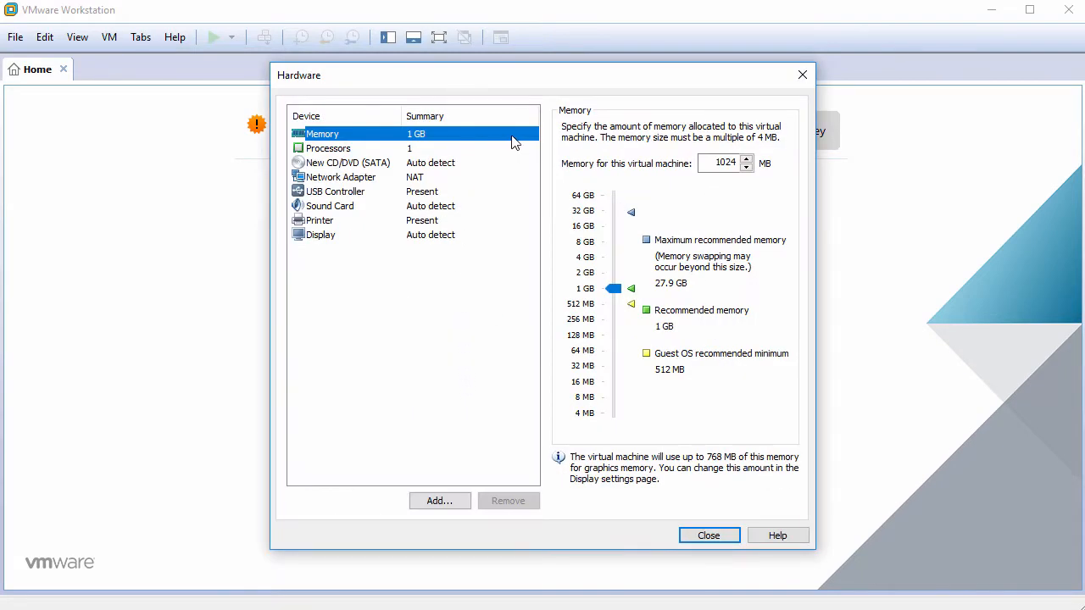
pyautogui.moveTo(702, 161); pyautogui.dragTo(747, 161)
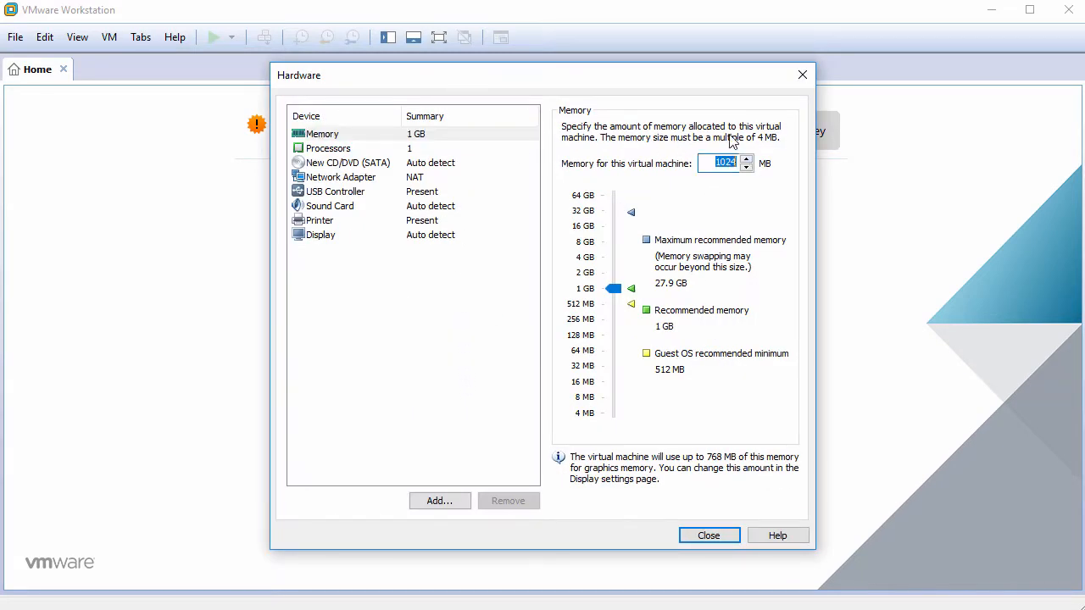
pyautogui.write('2048')
pyautogui.click(437, 154)
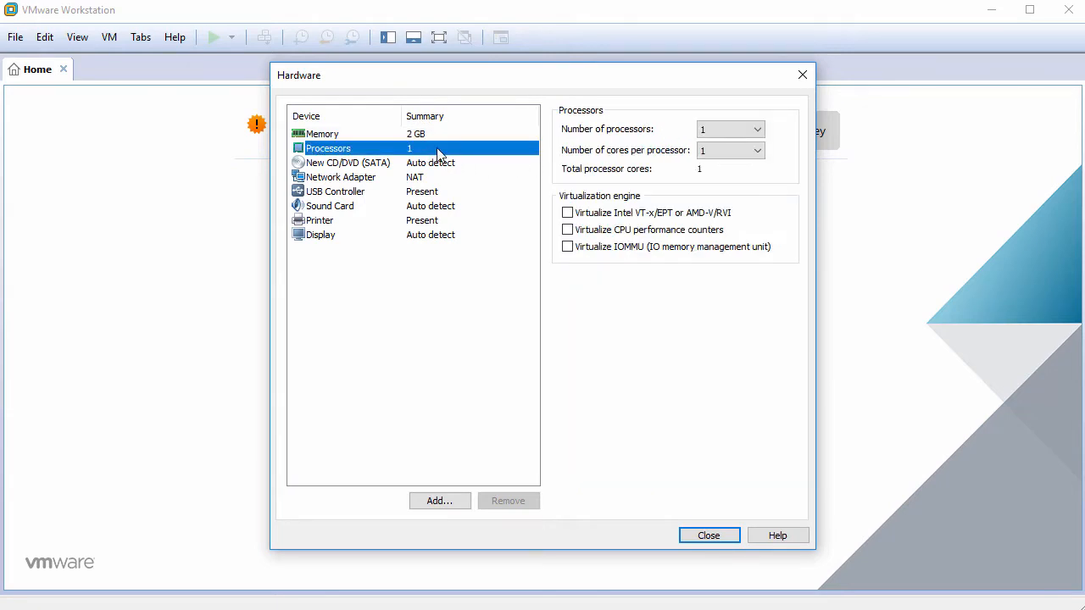
pyautogui.click(709, 152)
pyautogui.click(717, 178)
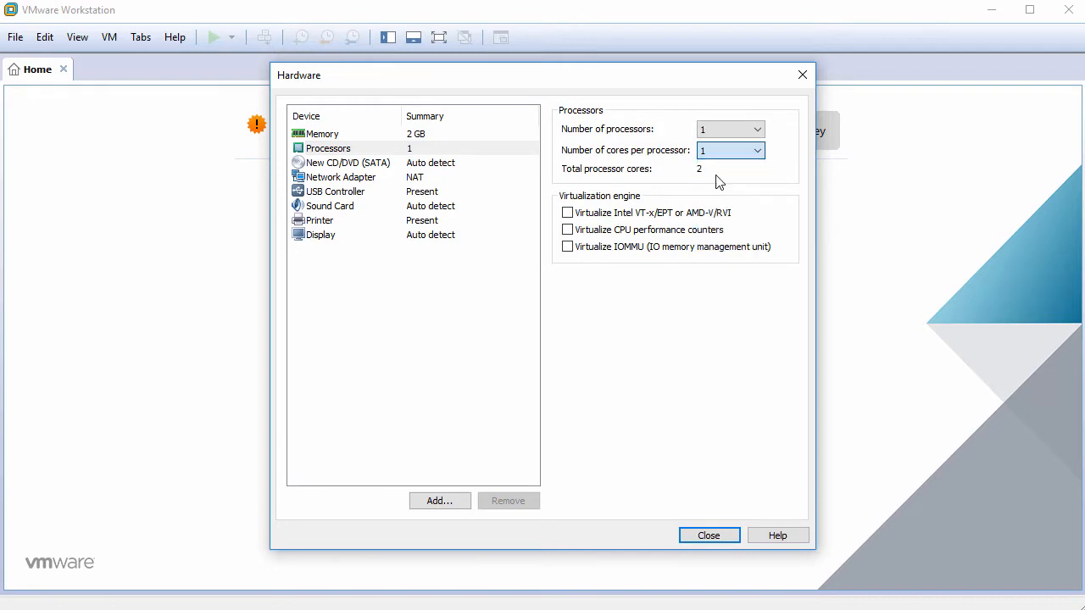
pyautogui.click(429, 164)
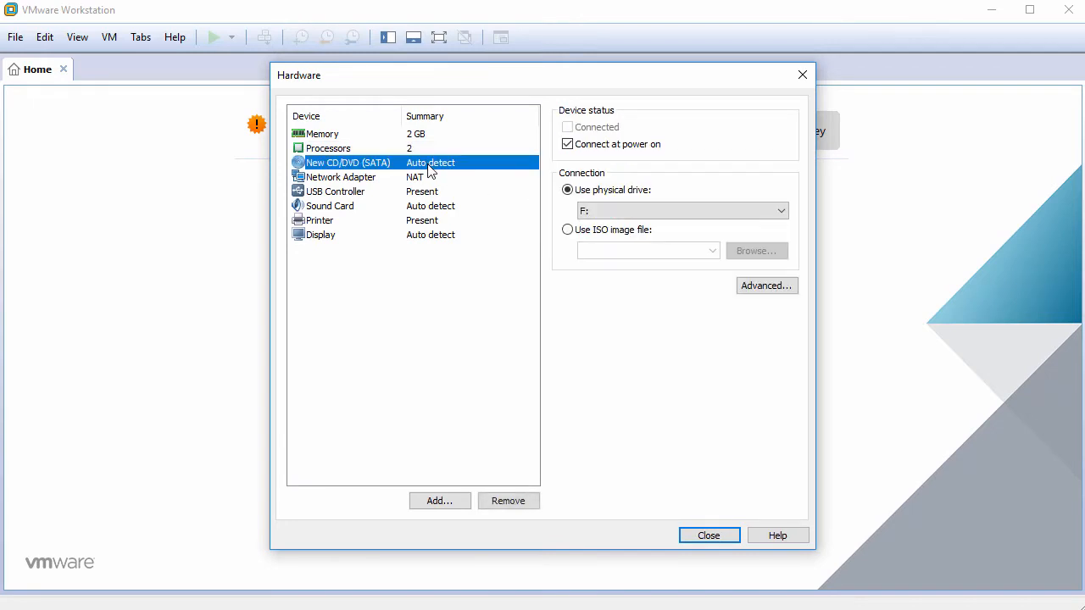
# Point the CD/DVD drive at the ultimate-edition-5.7-x64.iso image file
pyautogui.click(584, 235)
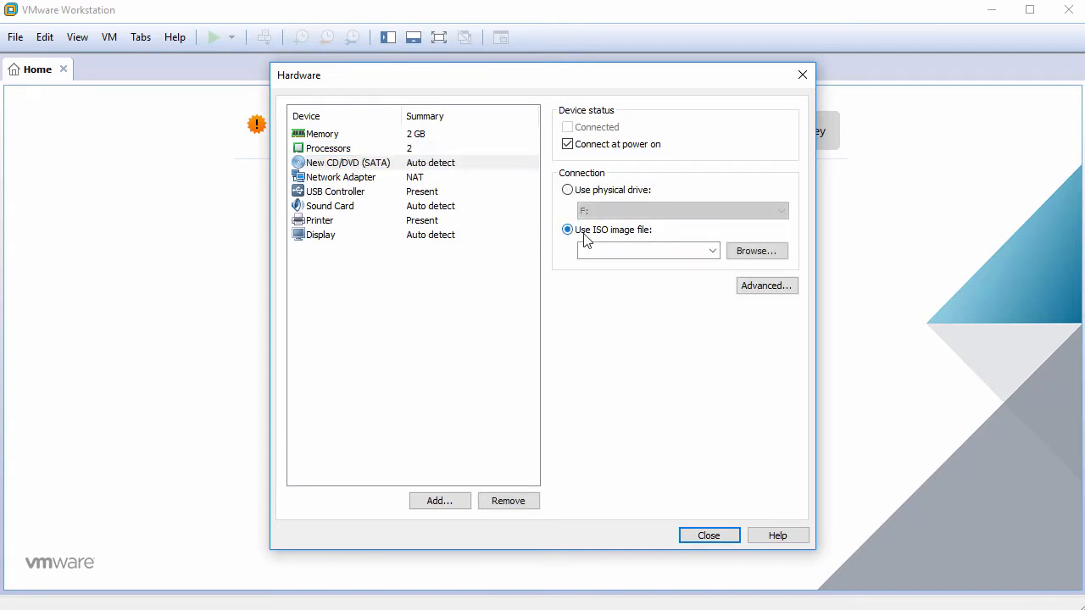
pyautogui.click(752, 256)
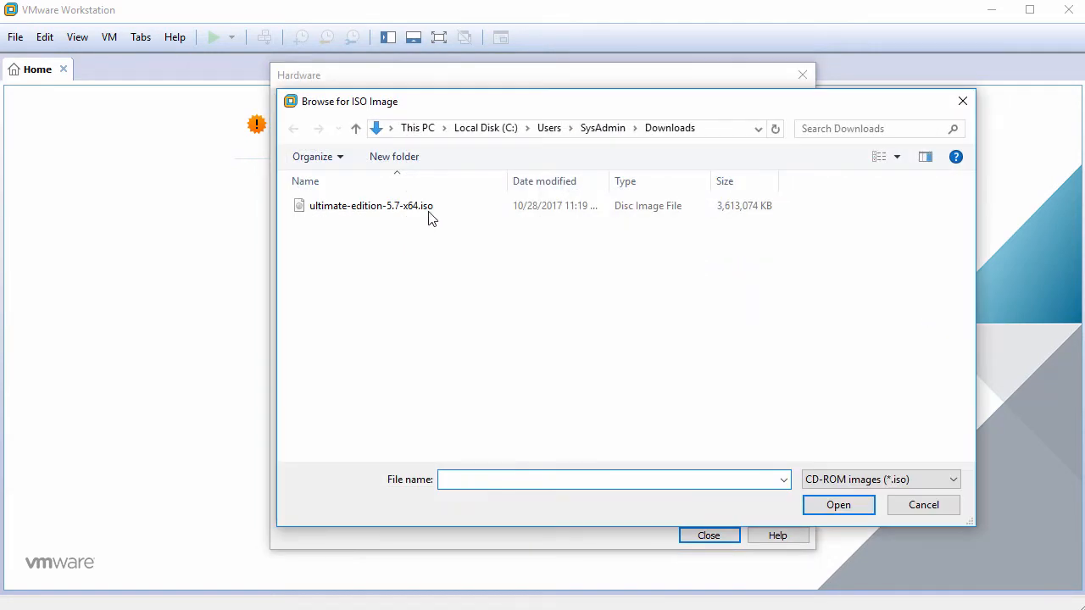
pyautogui.click(429, 218)
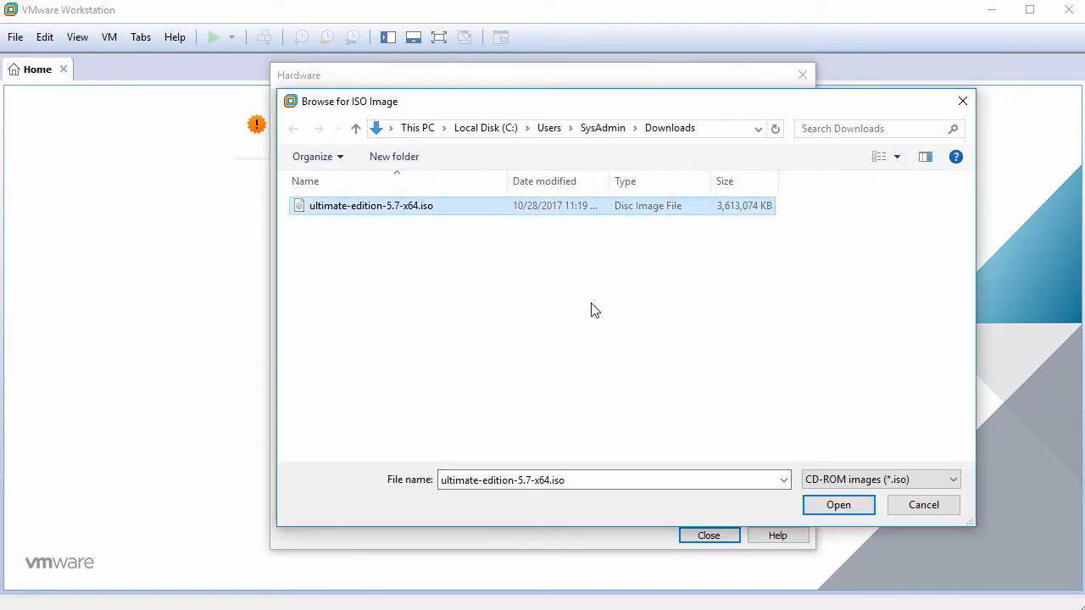
pyautogui.click(825, 506)
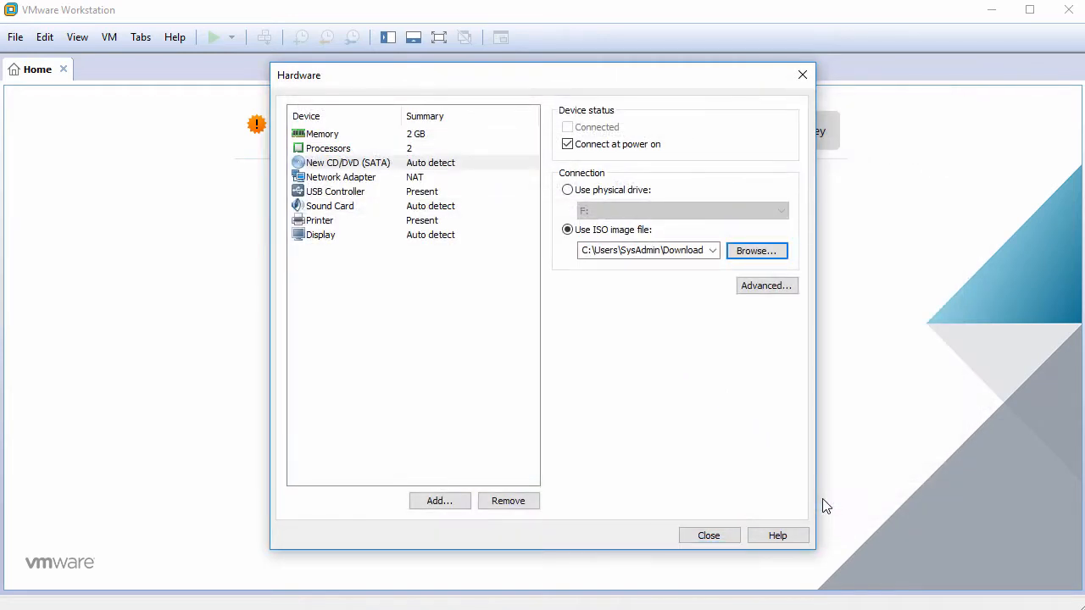
# Remove the USB controller, sound card and printer, then create the machine
pyautogui.click(347, 197)
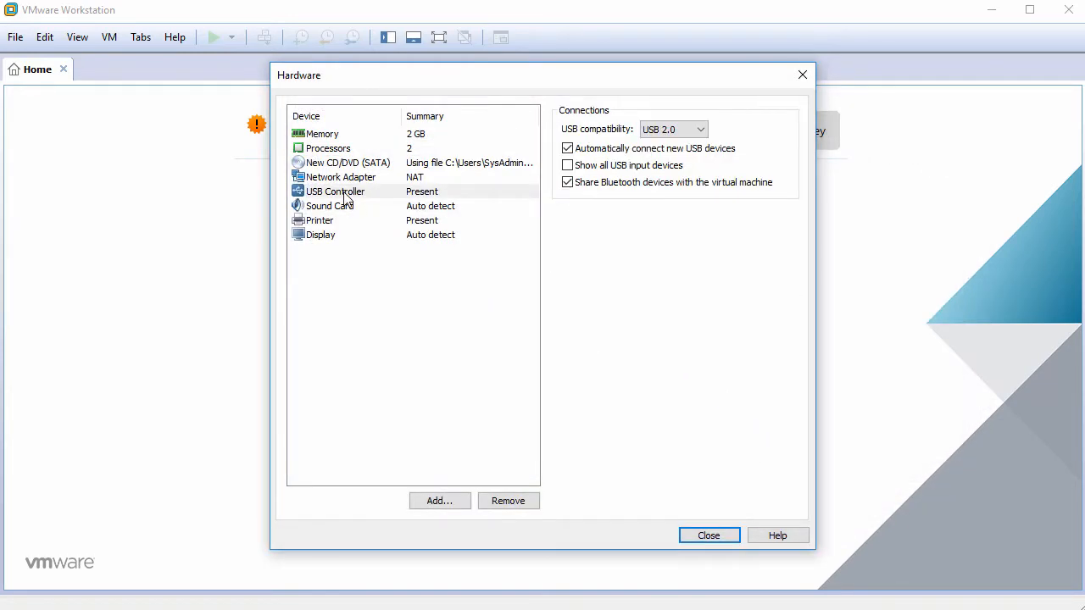
pyautogui.click(507, 501)
pyautogui.click(507, 501)
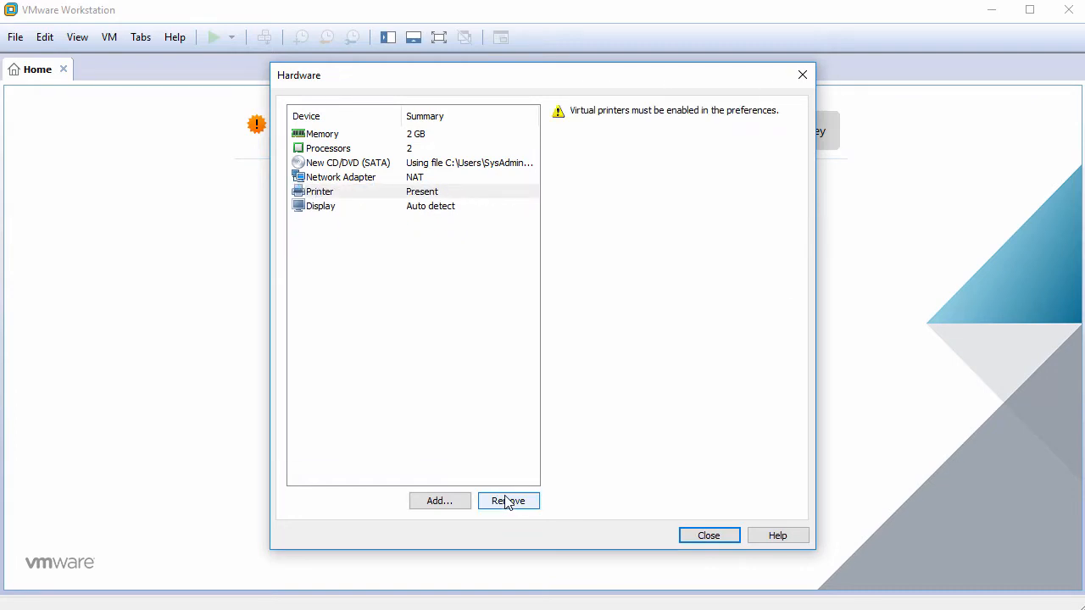
pyautogui.click(507, 501)
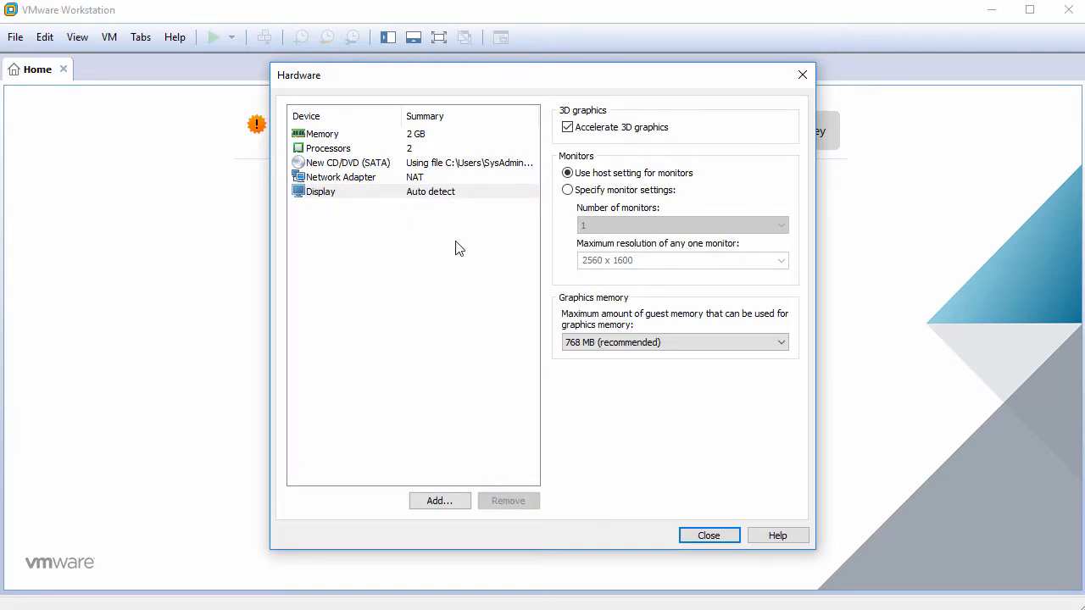
pyautogui.click(449, 193)
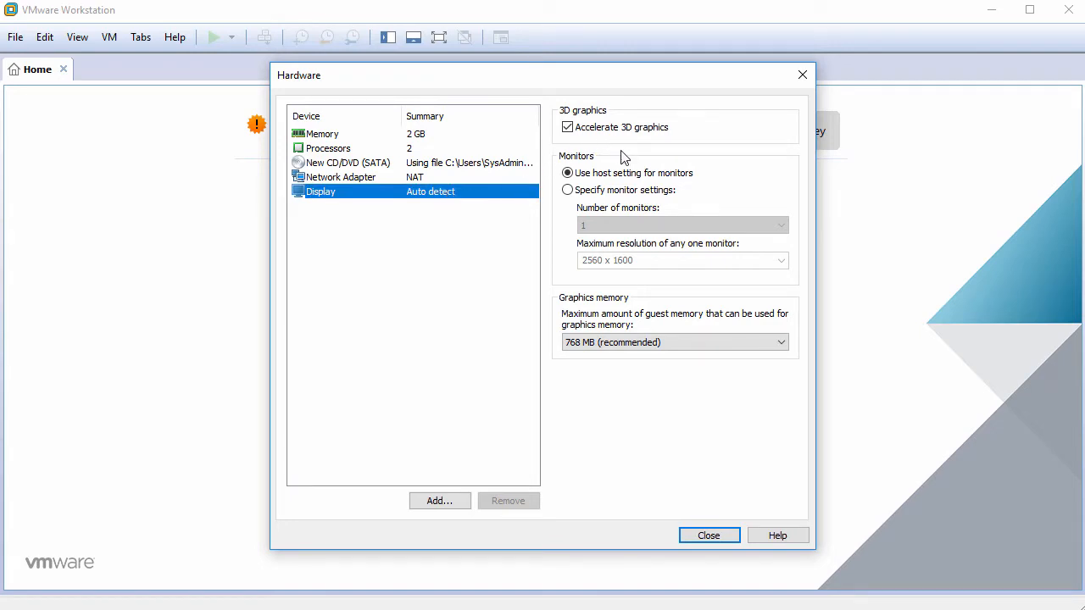
pyautogui.click(710, 537)
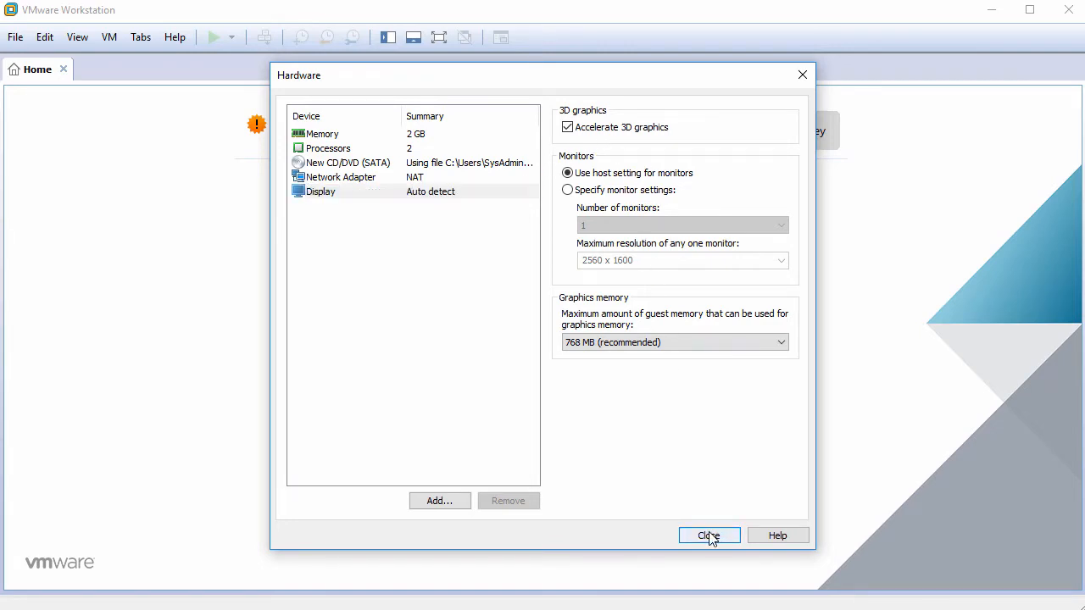
pyautogui.click(617, 474)
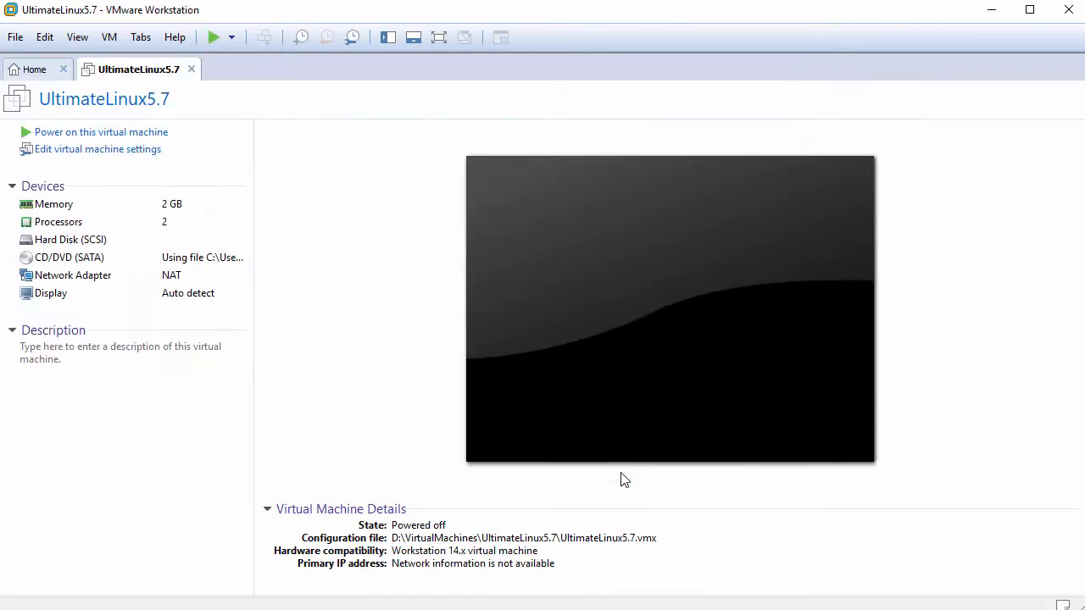
# Power on UltimateLinux5.7 and boot the Install Ultimate Edition menu entry
pyautogui.click(131, 136)
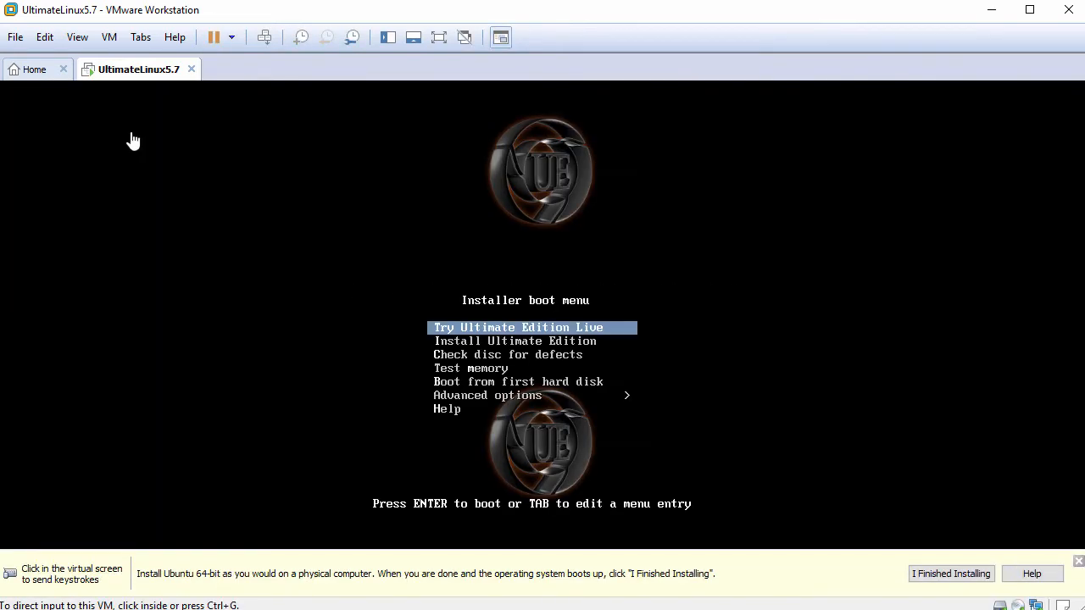
pyautogui.click(1078, 561)
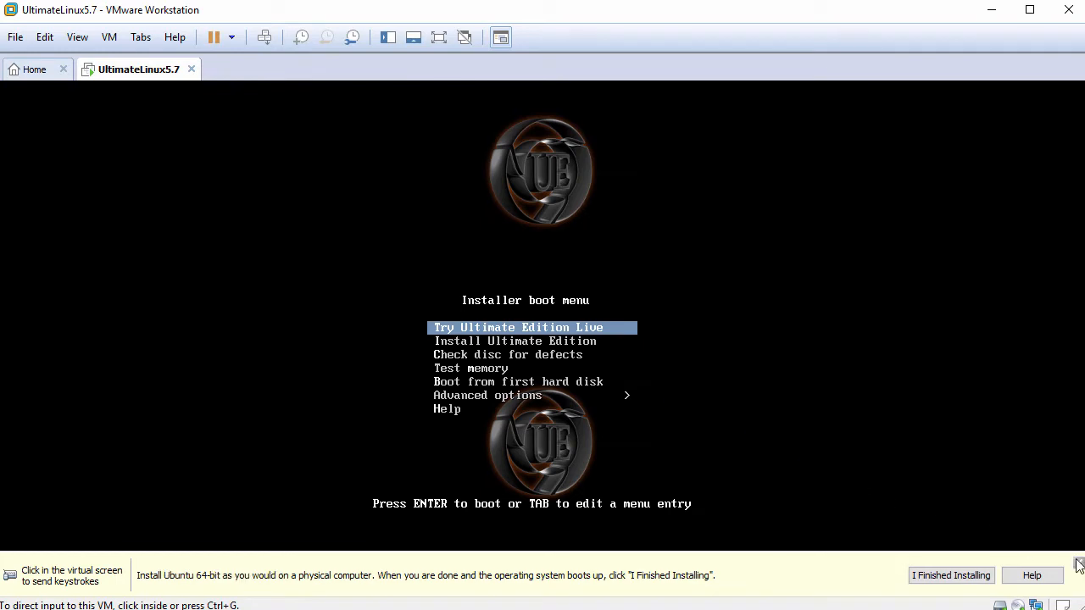
pyautogui.click(673, 433)
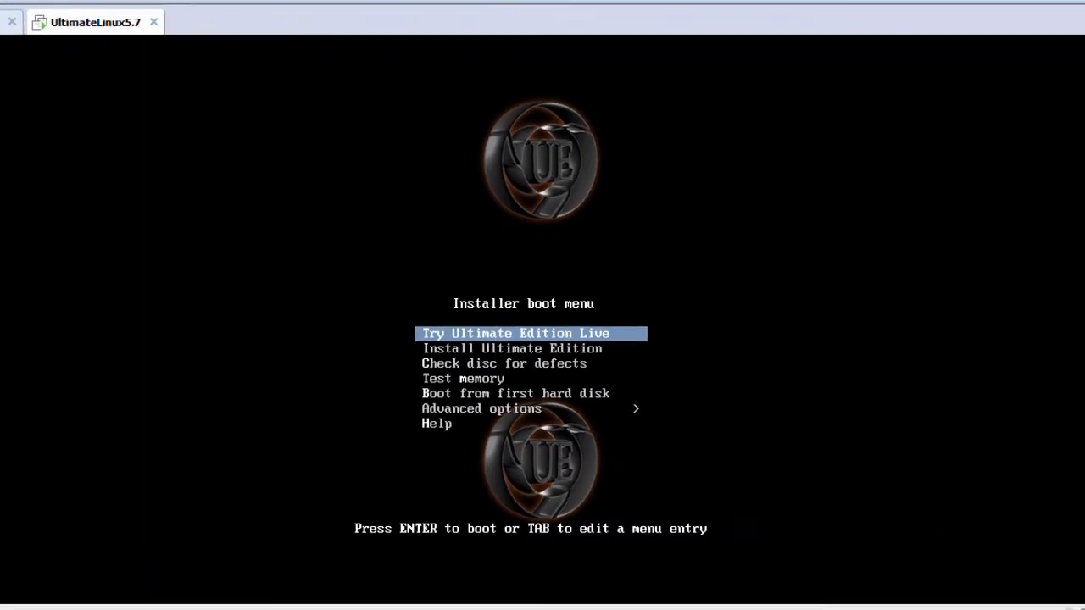
pyautogui.press('Down')
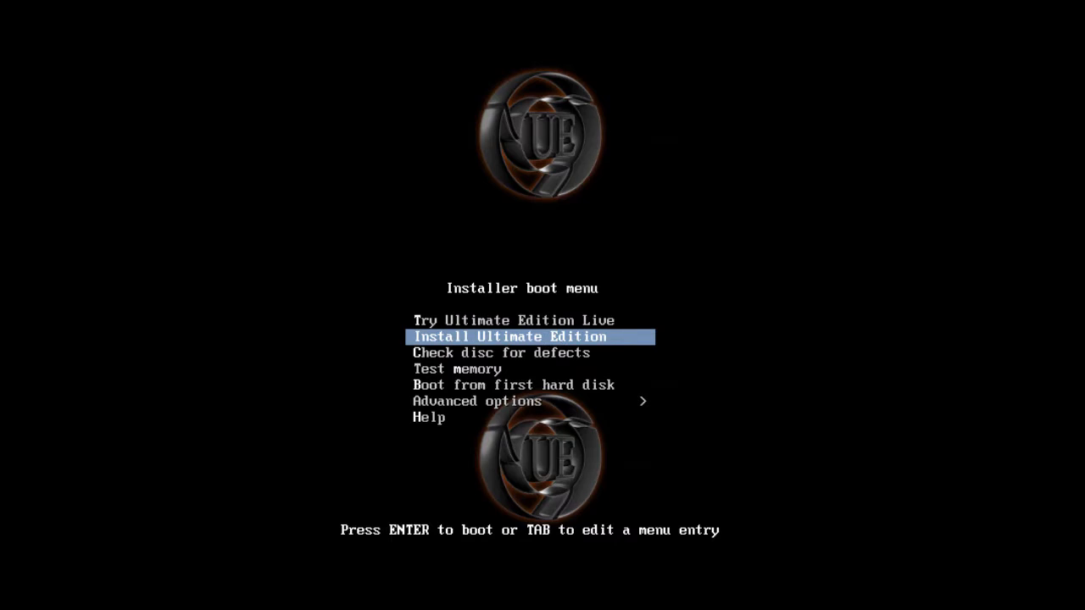
pyautogui.press('Return')
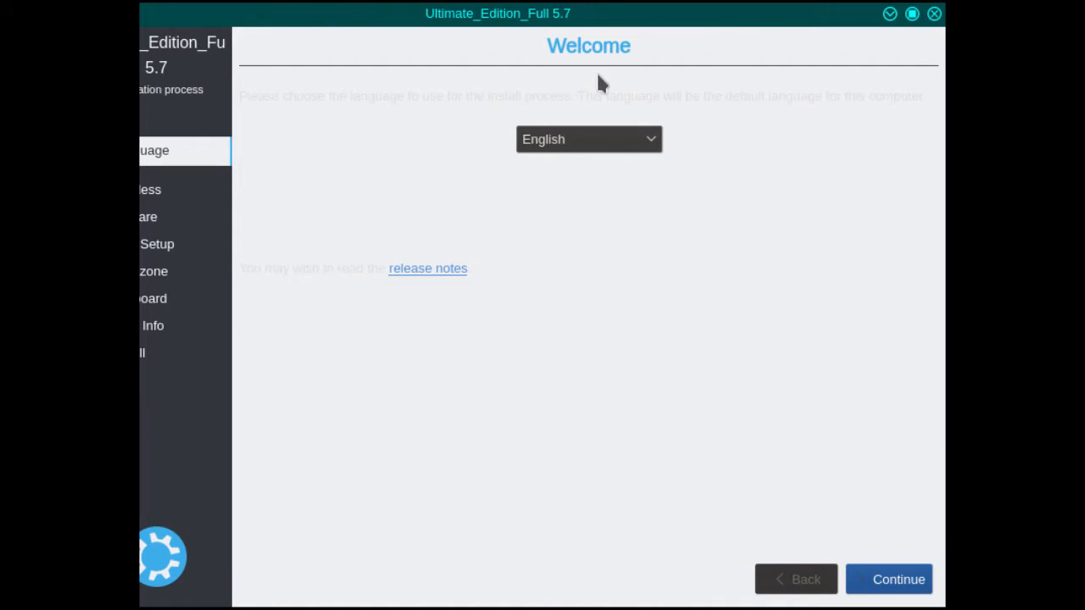
# Select English from the installer's language list and continue
pyautogui.click(650, 149)
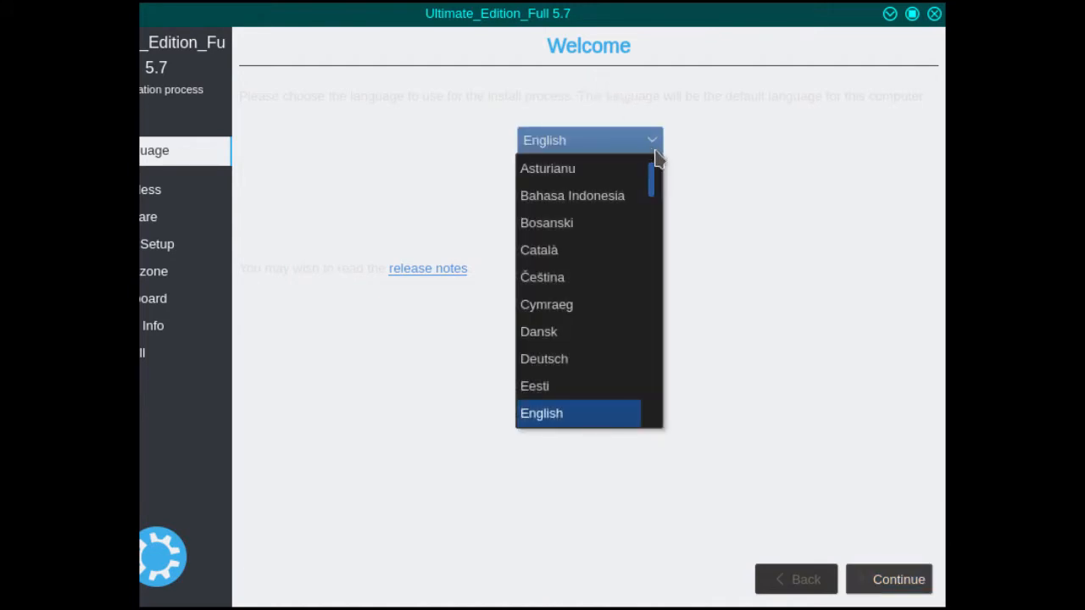
pyautogui.moveTo(658, 196); pyautogui.dragTo(660, 214)
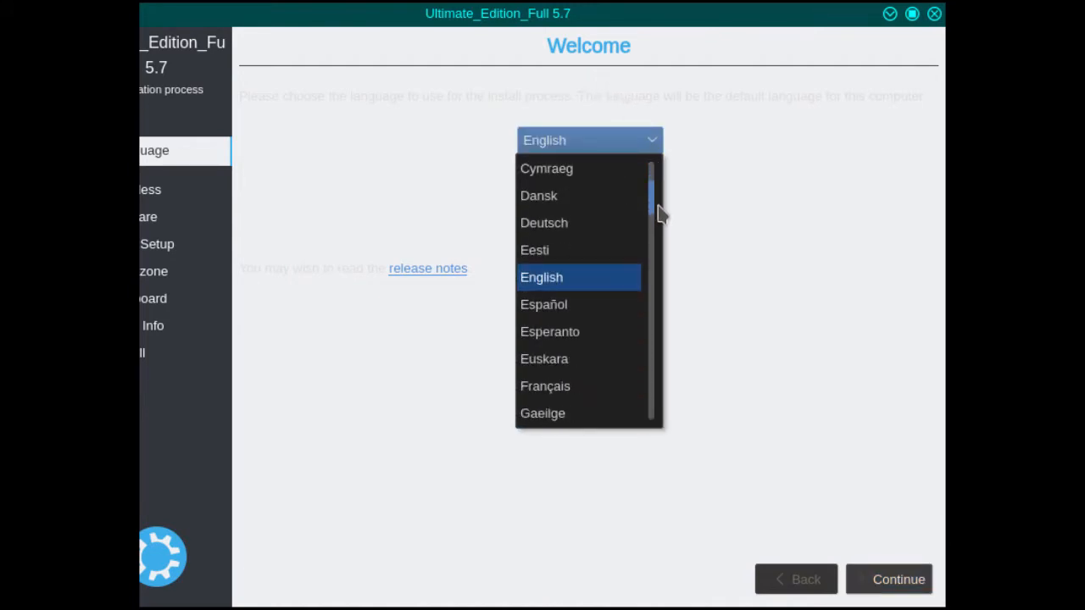
pyautogui.click(571, 295)
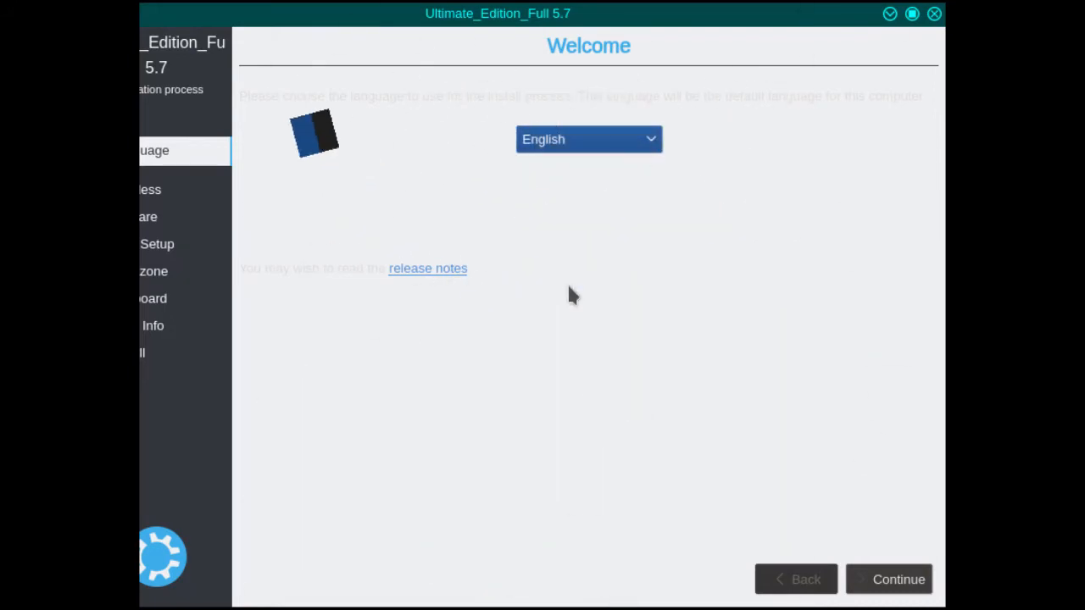
pyautogui.click(886, 583)
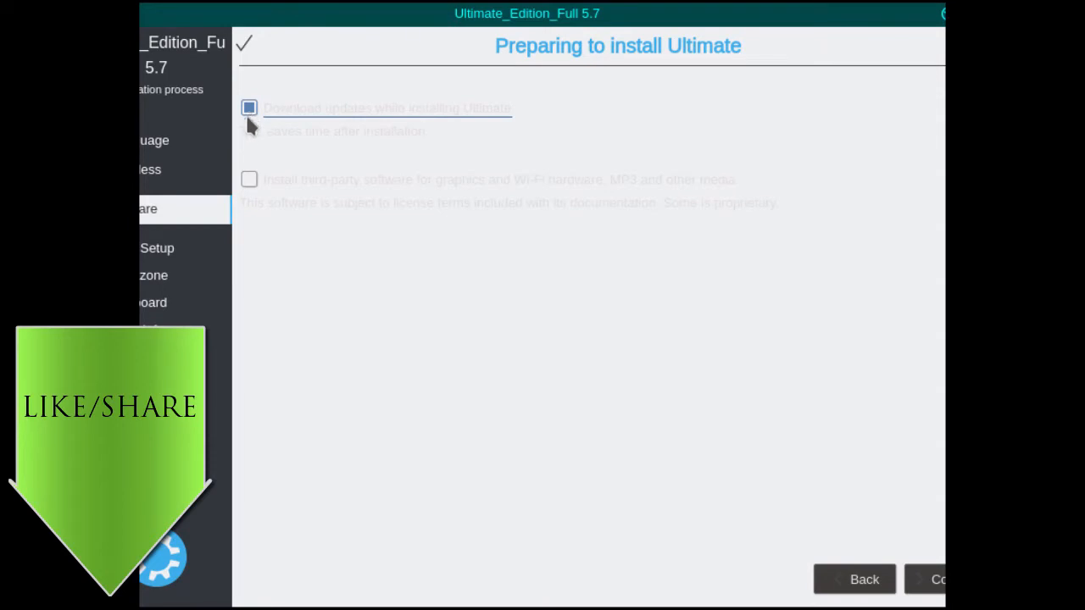
# Enable installing third-party graphics, Wi-Fi and MP3 media software, then continue
pyautogui.click(243, 185)
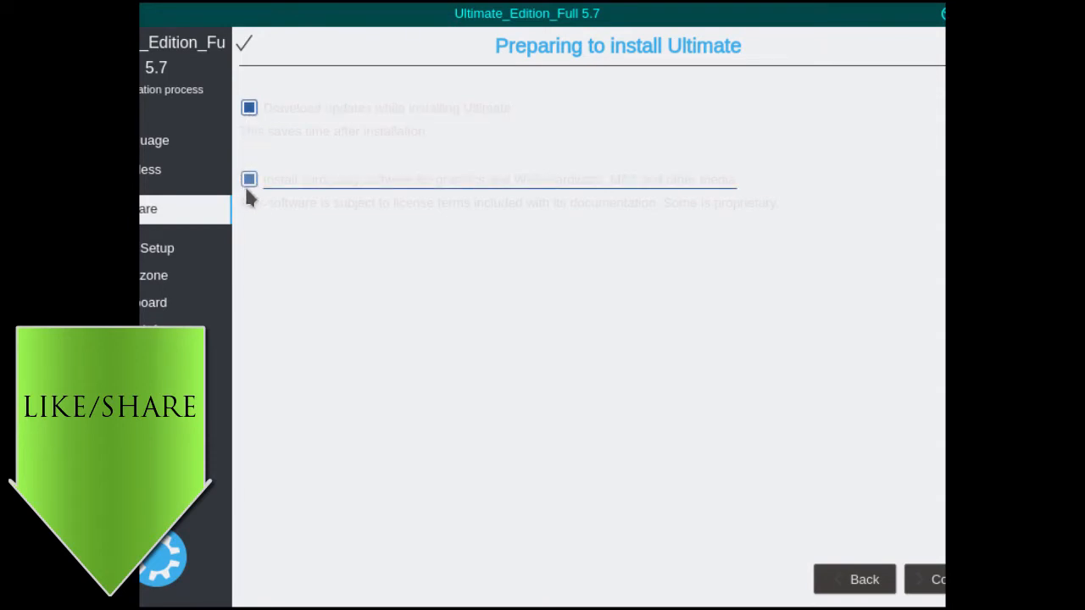
pyautogui.click(932, 580)
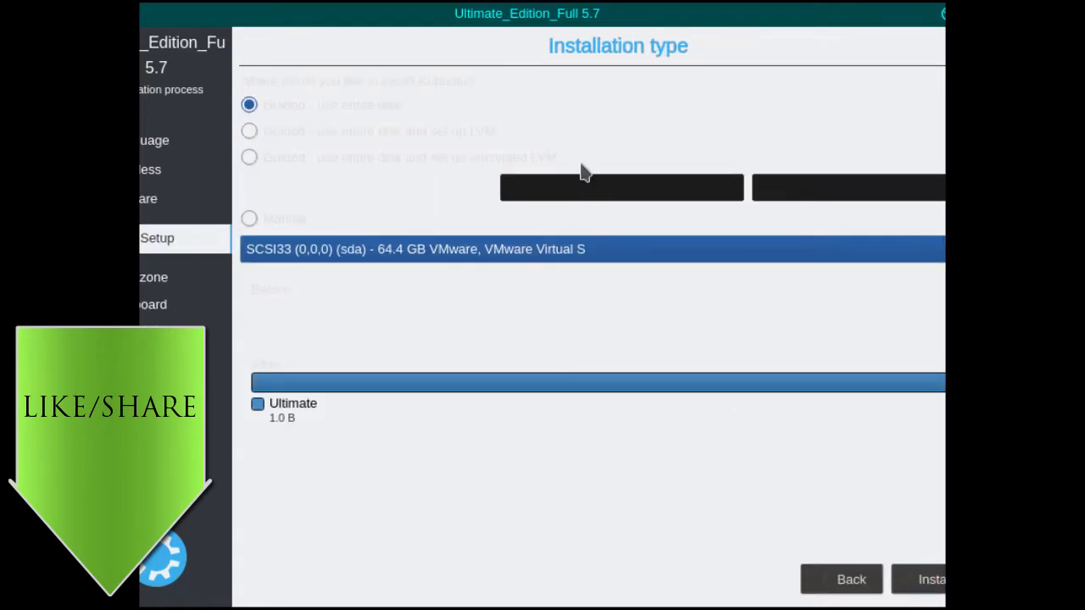
# Select 'Guided - use entire disk' and choose Install Now
pyautogui.click(250, 107)
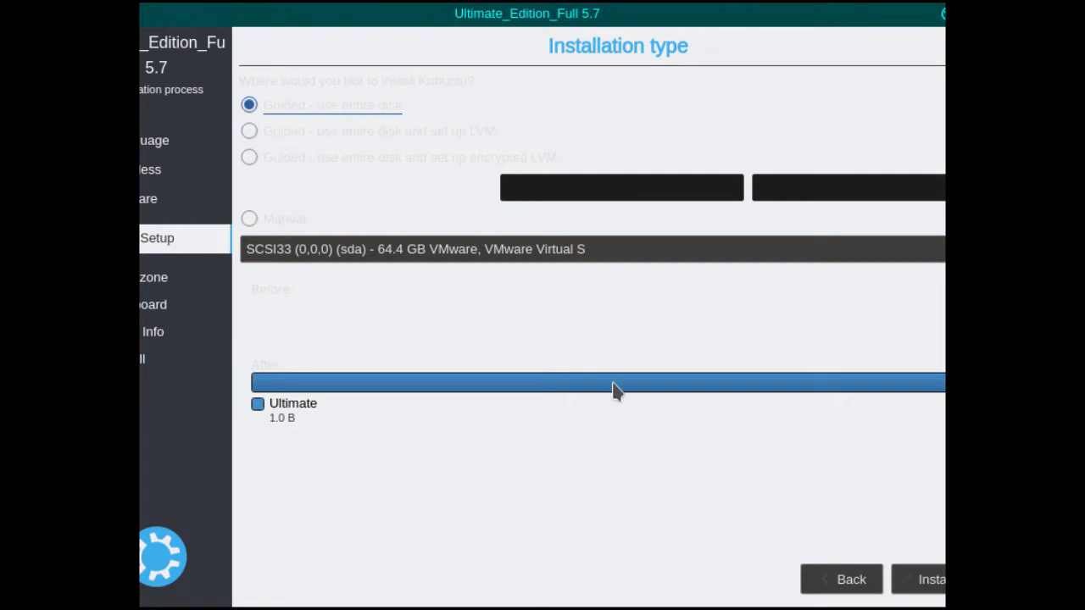
pyautogui.click(916, 581)
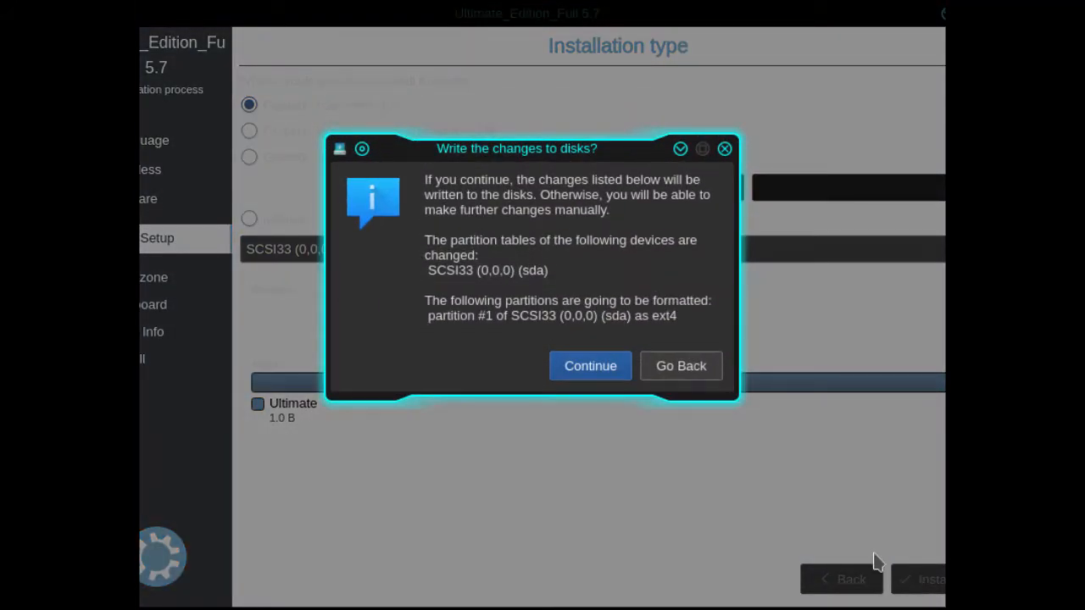
# Confirm the disk changes and accept New York time and the English (US) keyboard
pyautogui.click(591, 375)
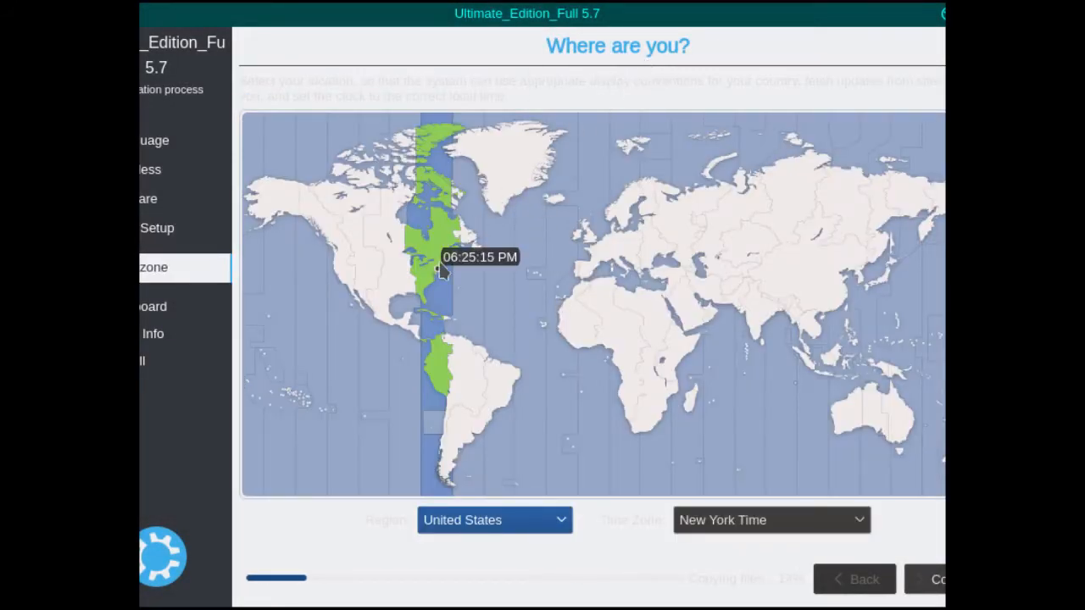
pyautogui.click(935, 590)
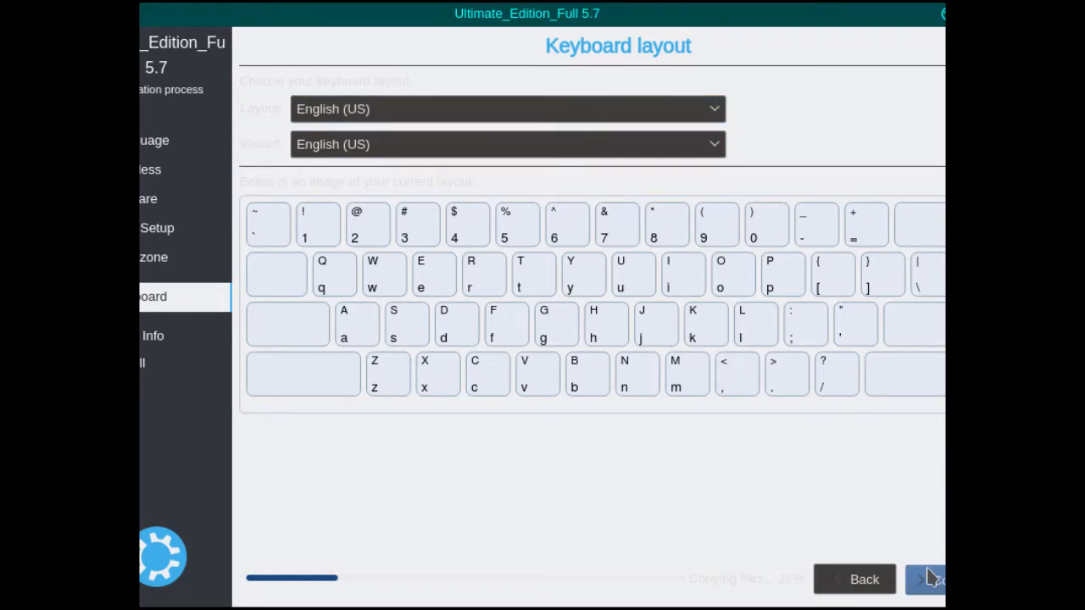
pyautogui.click(932, 578)
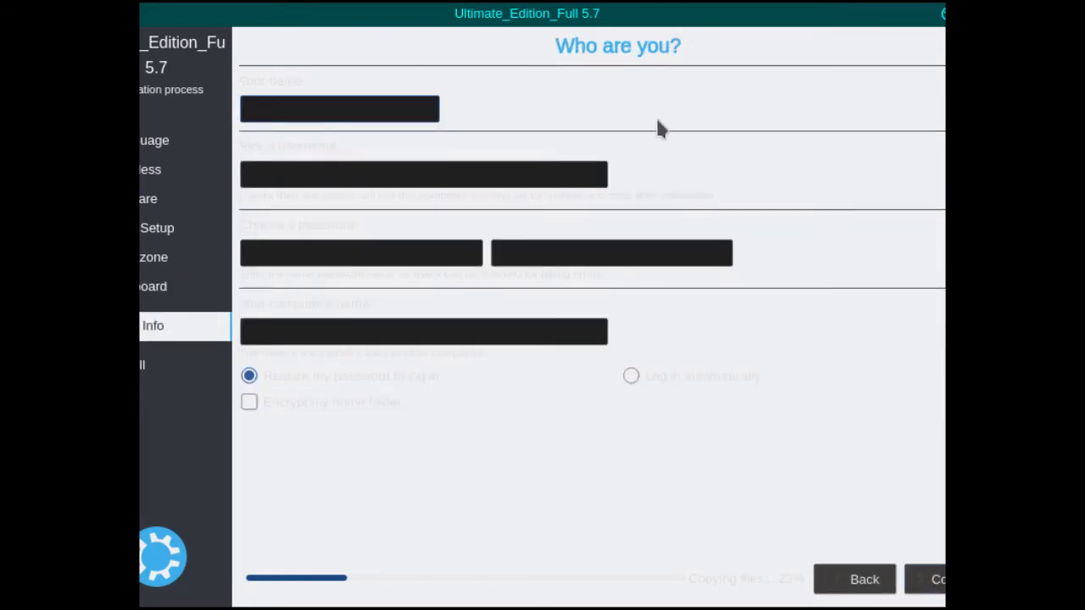
# Enter the user's full name, username and password twice, with computer name ultimate2018
pyautogui.write('John Smi')
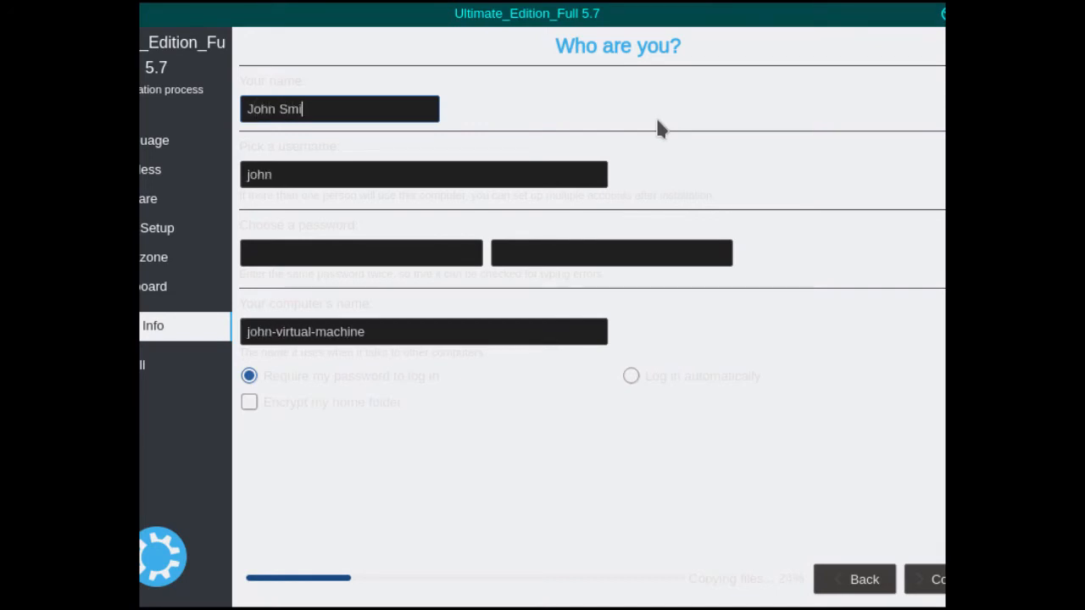
pyautogui.write('th')
pyautogui.press('Tab')
pyautogui.write('john●●●●●●●●●')
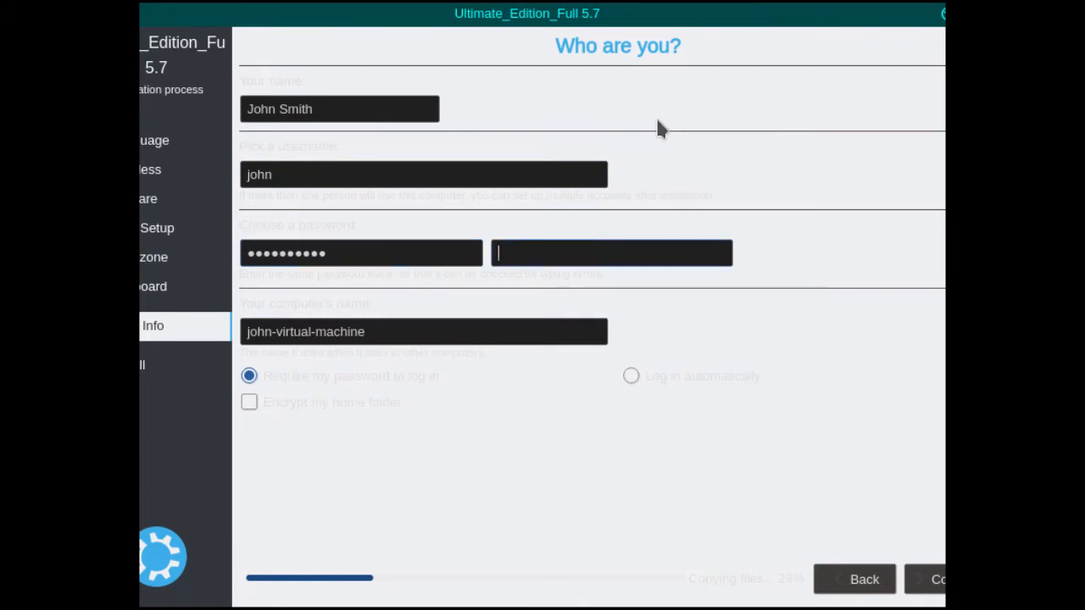
pyautogui.write('●●●●●●●●●●')
pyautogui.press('Tab')
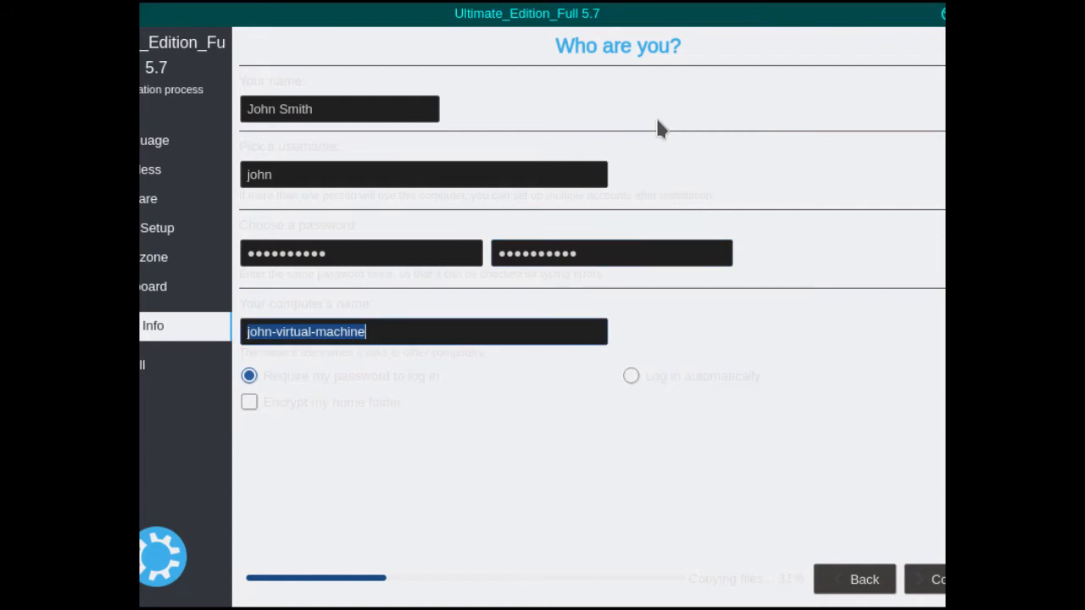
pyautogui.write('ultimate2018')
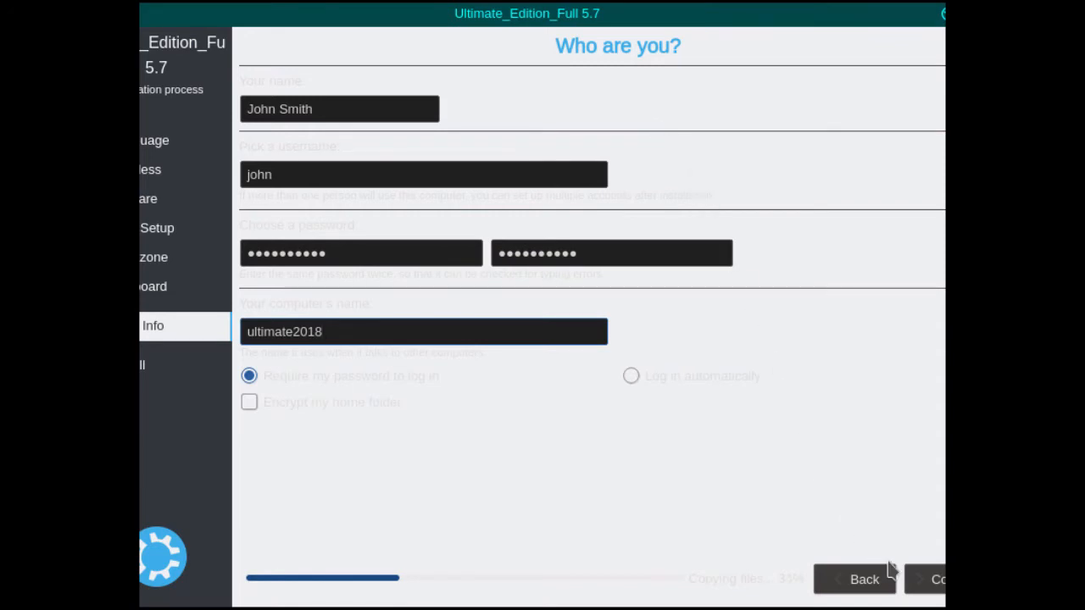
pyautogui.click(931, 583)
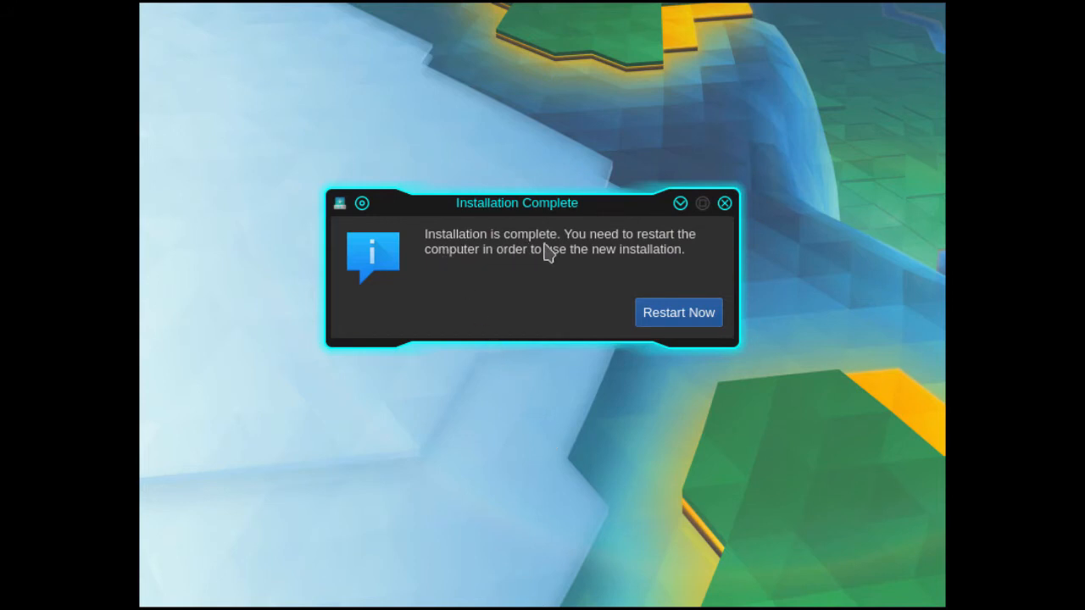
# Choose Restart Now to reboot into the freshly installed Ultimate Edition 5.7
pyautogui.click(666, 317)
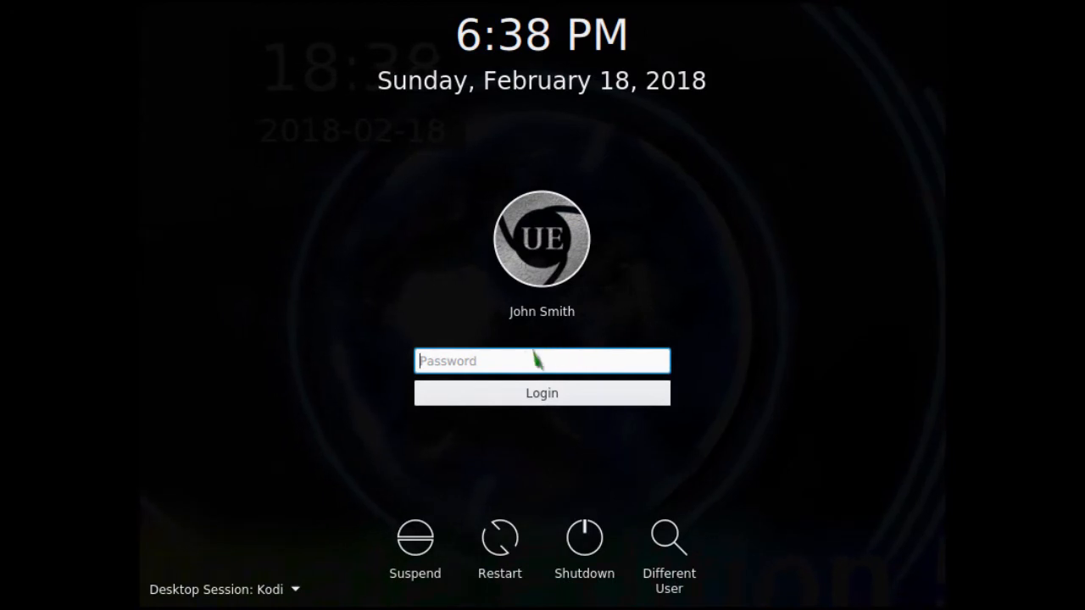
# Choose the Plasma desktop session, enter the user's password and log in
pyautogui.click(296, 596)
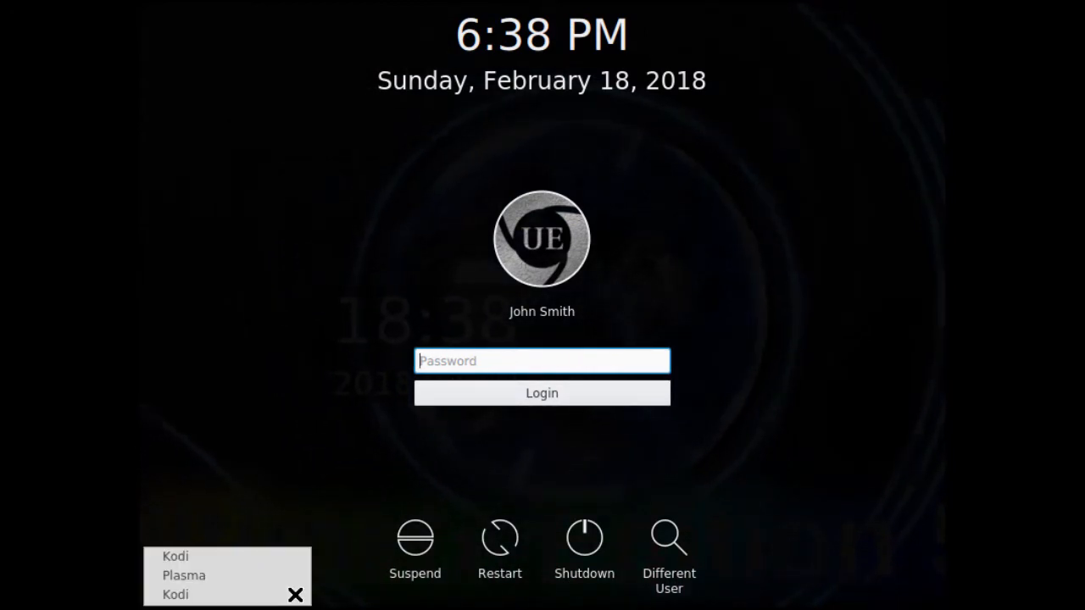
pyautogui.click(242, 577)
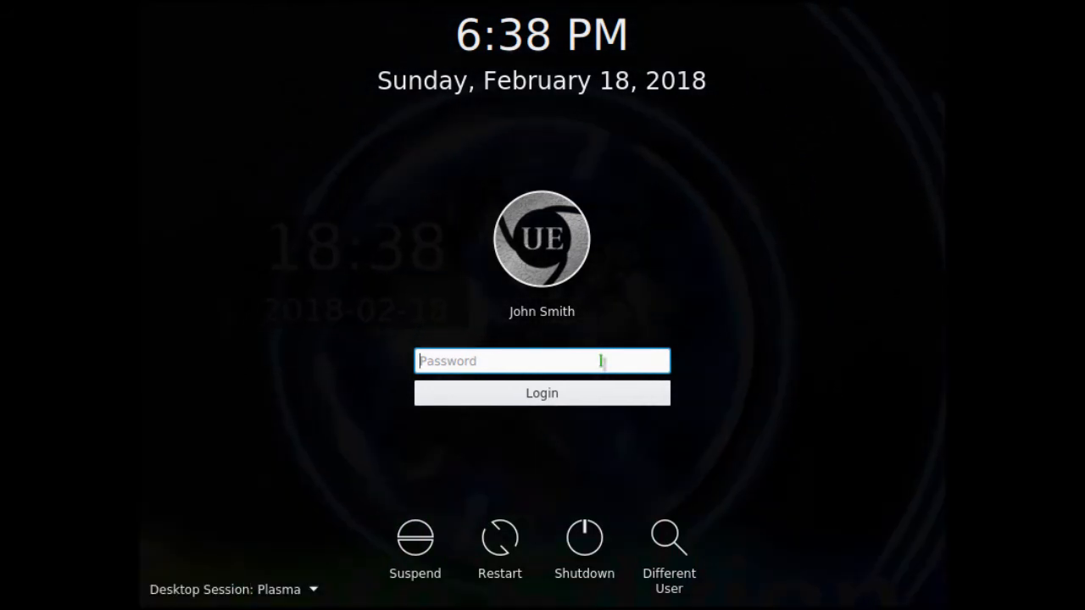
pyautogui.write('••••••••••')
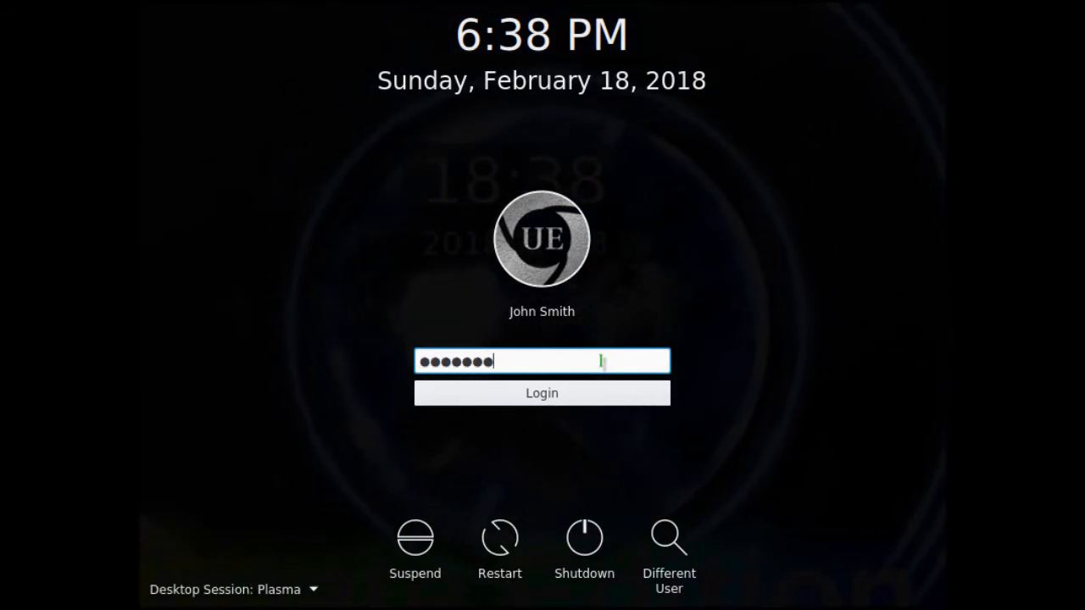
pyautogui.click(559, 400)
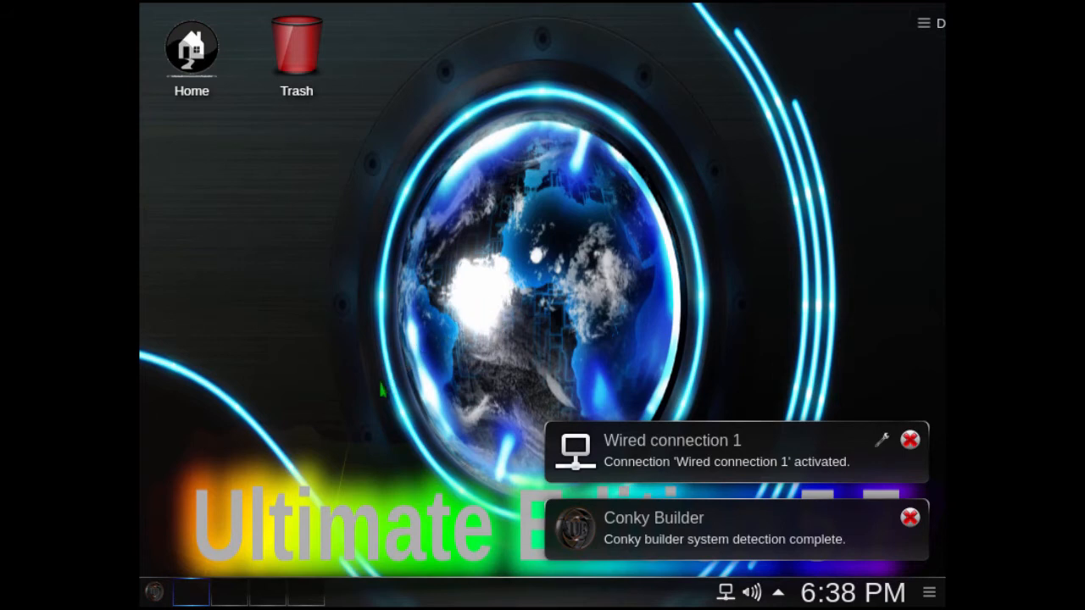
# Glance through the guest launcher, then close it and give the VM input focus
pyautogui.click(153, 595)
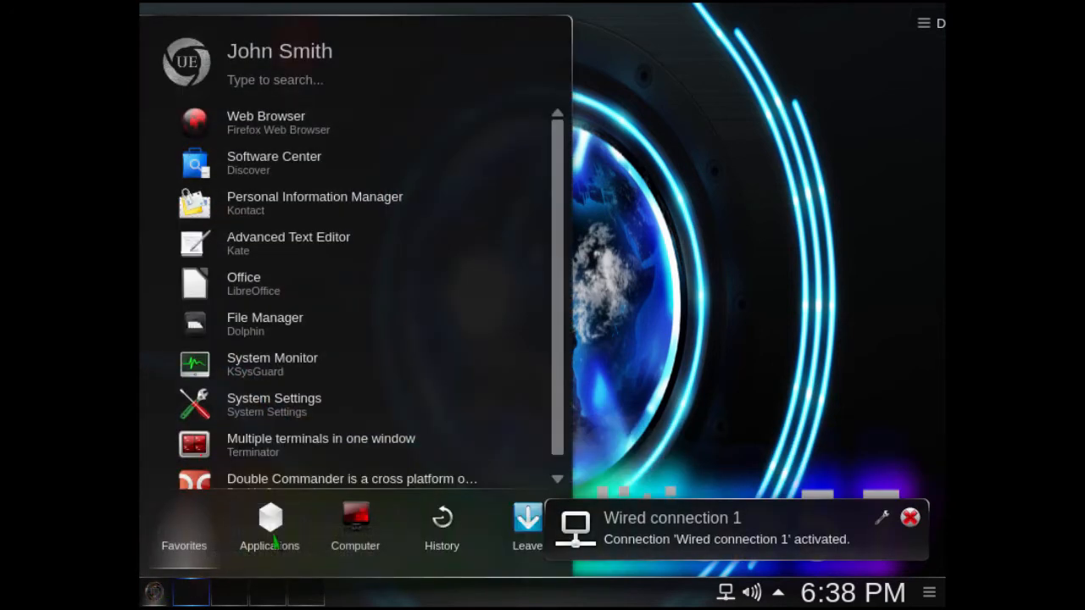
pyautogui.moveTo(355, 534)
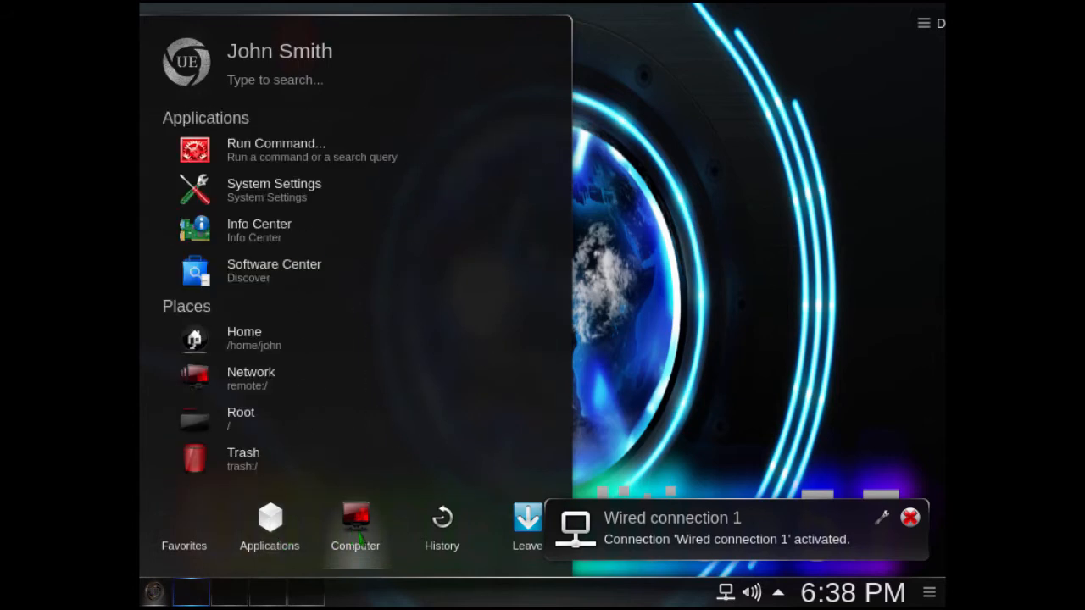
pyautogui.moveTo(519, 538)
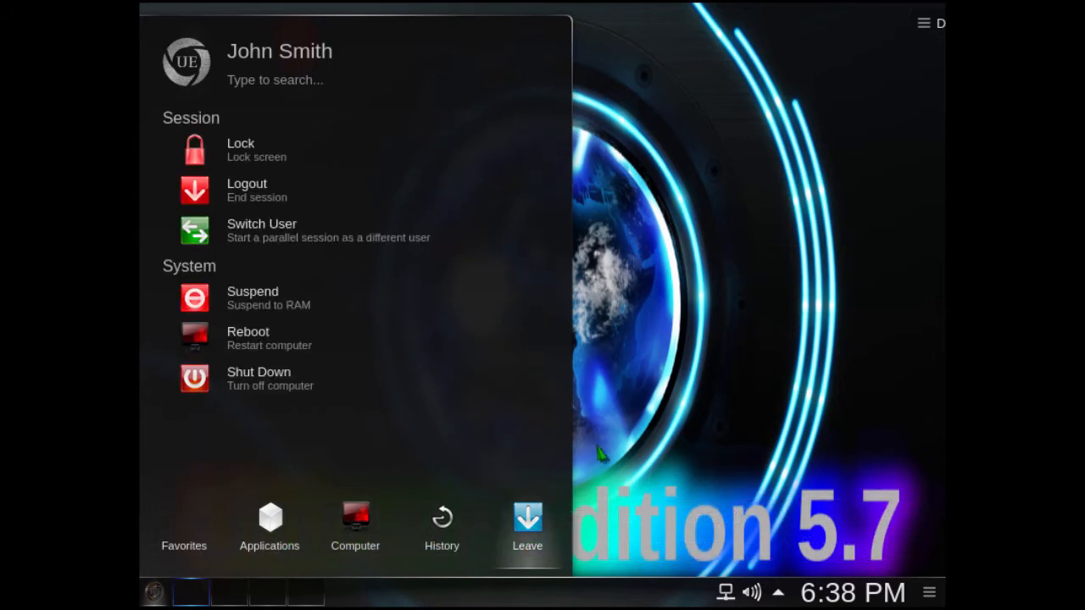
pyautogui.click(644, 371)
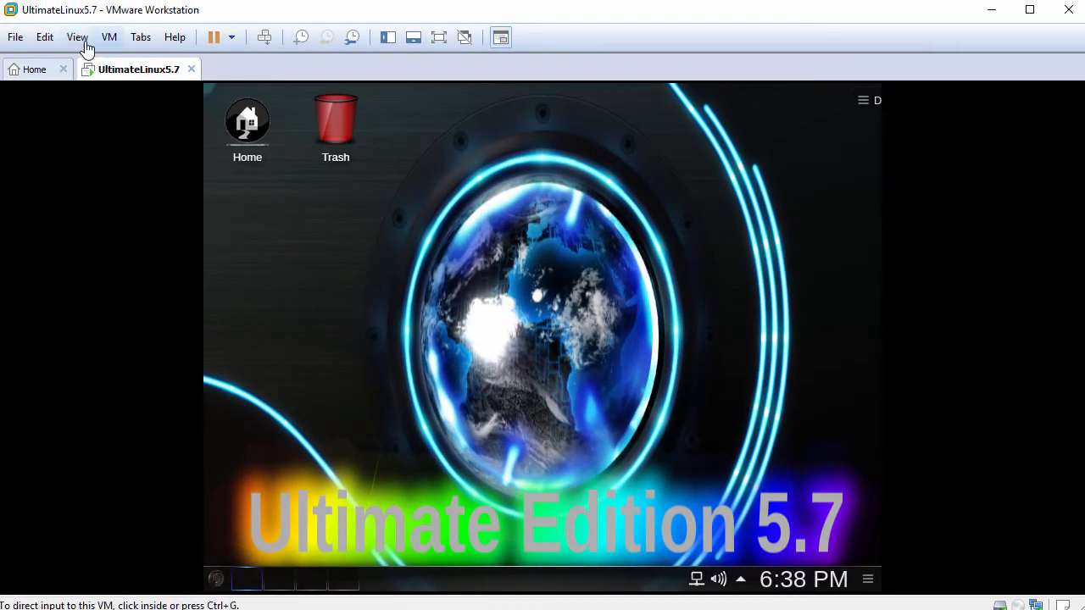
pyautogui.click(78, 37)
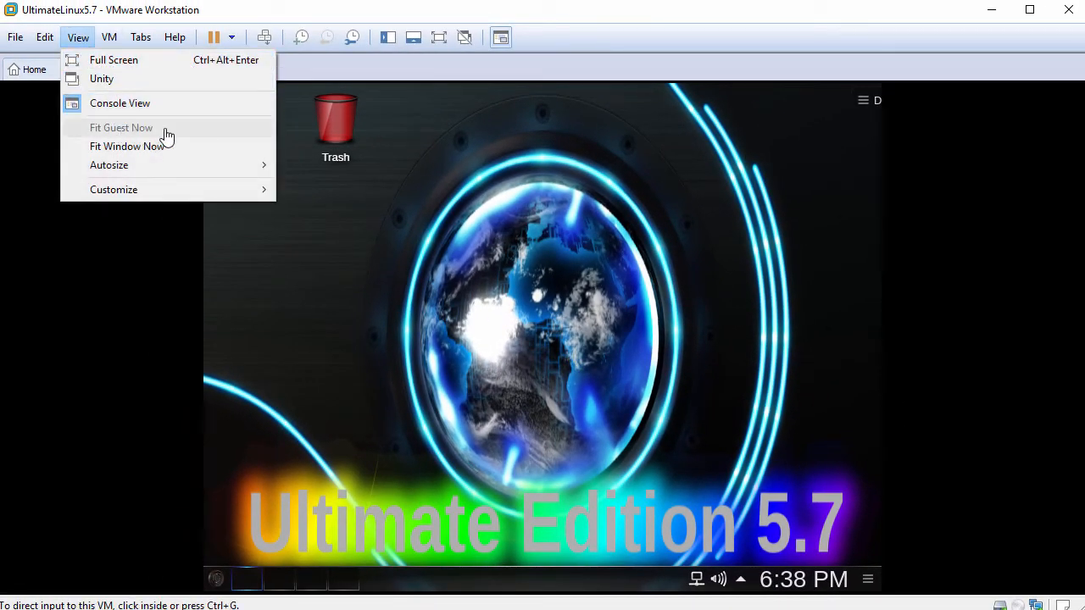
pyautogui.click(515, 287)
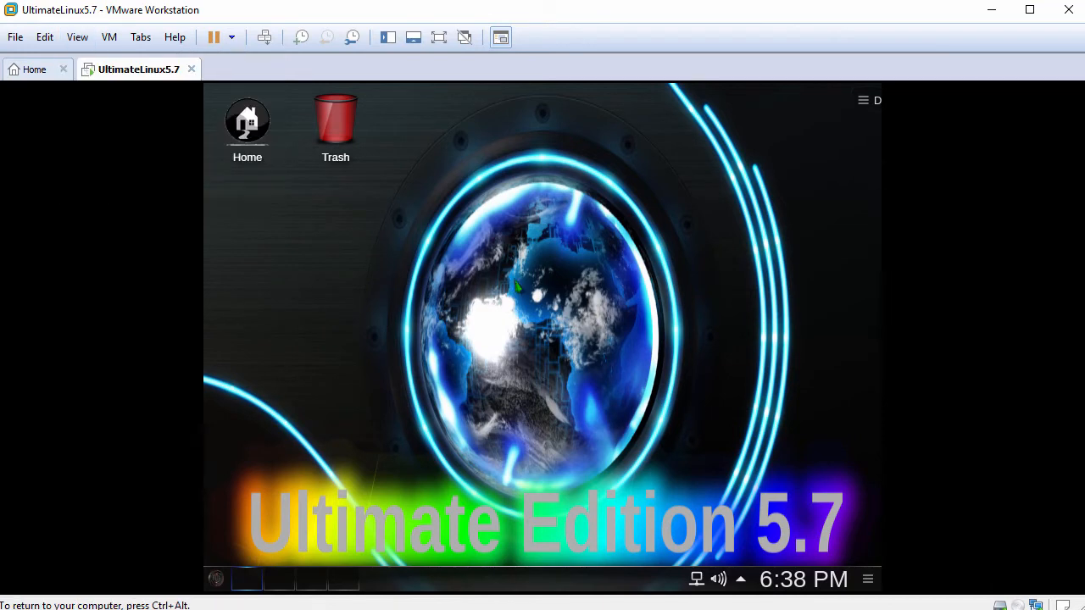
# Launch Terminal (Konsole) from the launcher's All Applications > System category
pyautogui.click(220, 580)
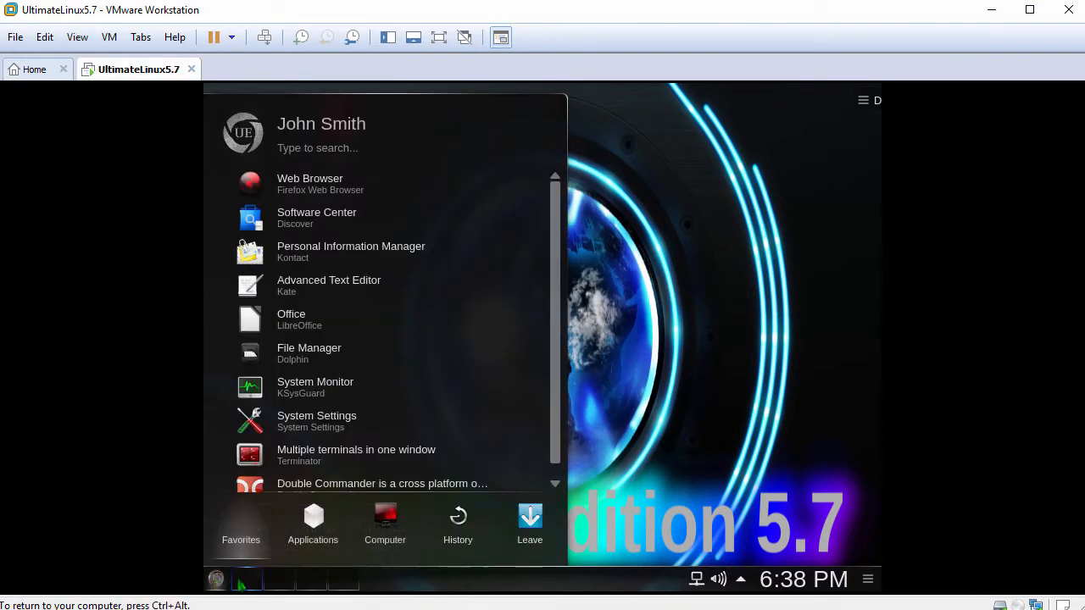
pyautogui.click(315, 543)
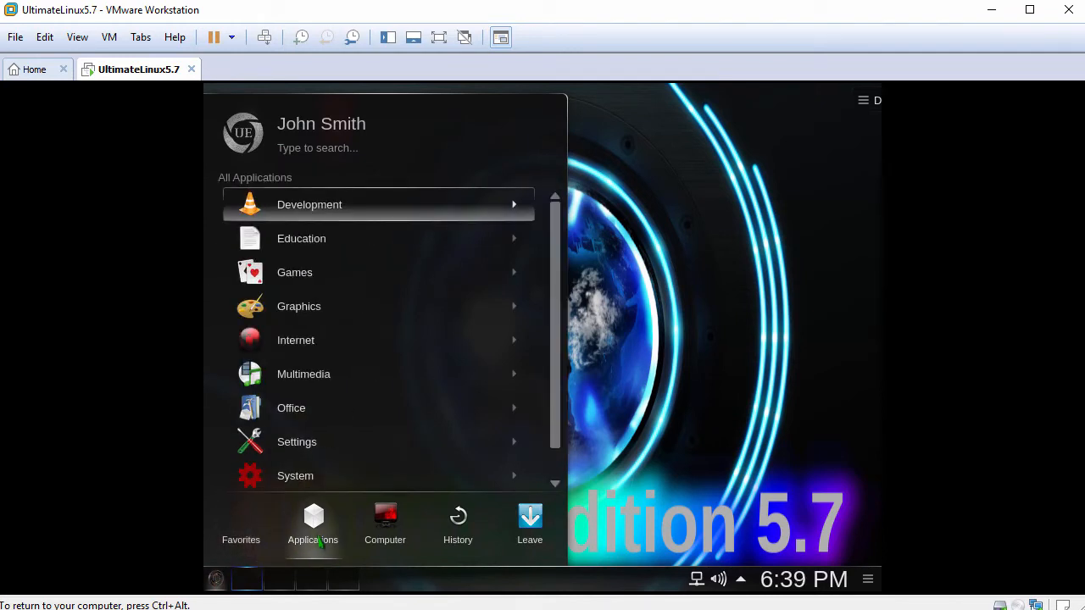
pyautogui.click(332, 481)
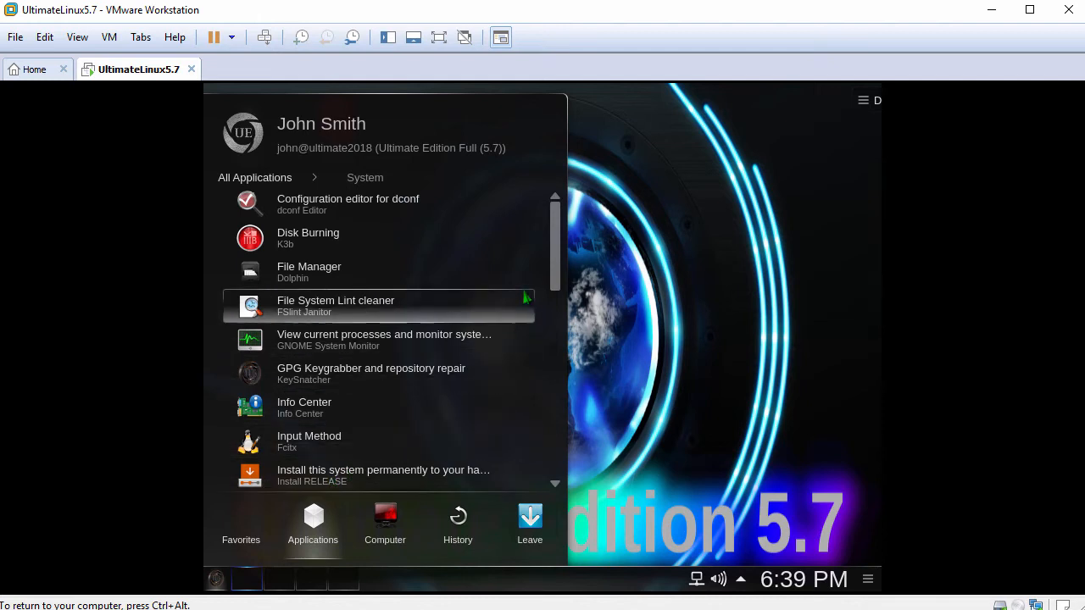
pyautogui.scroll(-1, 553, 266)
pyautogui.moveTo(553, 266); pyautogui.dragTo(553, 418)
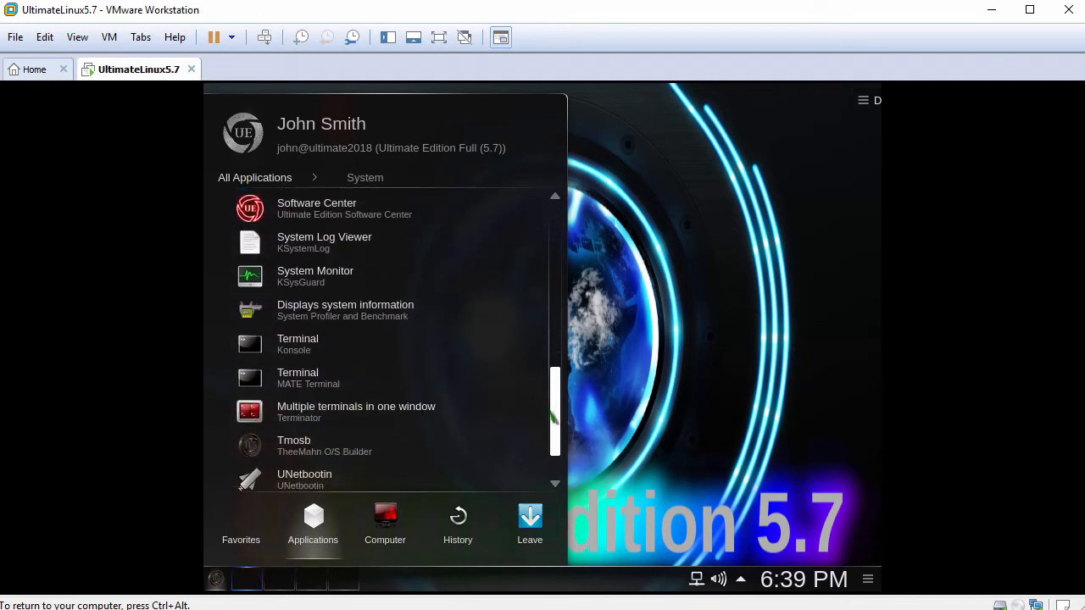
pyautogui.click(369, 349)
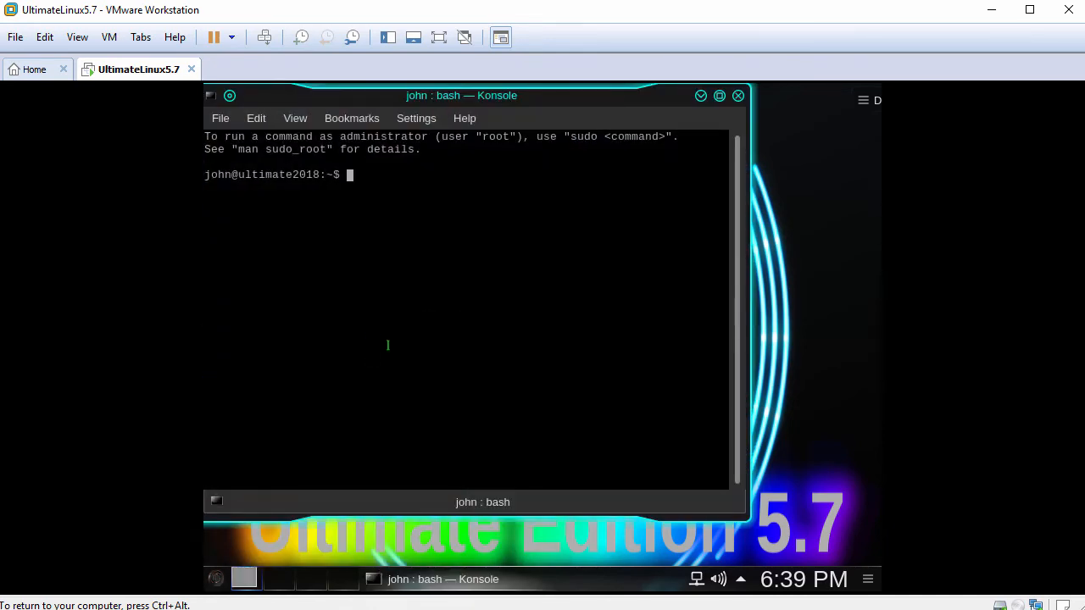
# Enlarge the Konsole text two steps and make the terminal window bigger
pyautogui.hotkey('ctrl', '+')
pyautogui.hotkey('ctrl', '+')
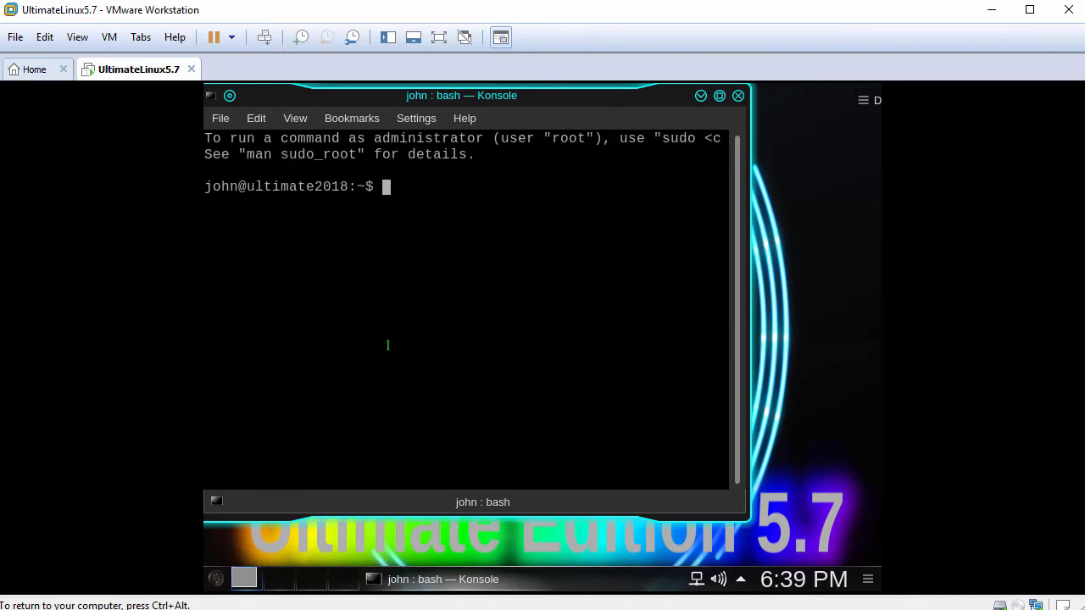
pyautogui.hotkey('ctrl', '+')
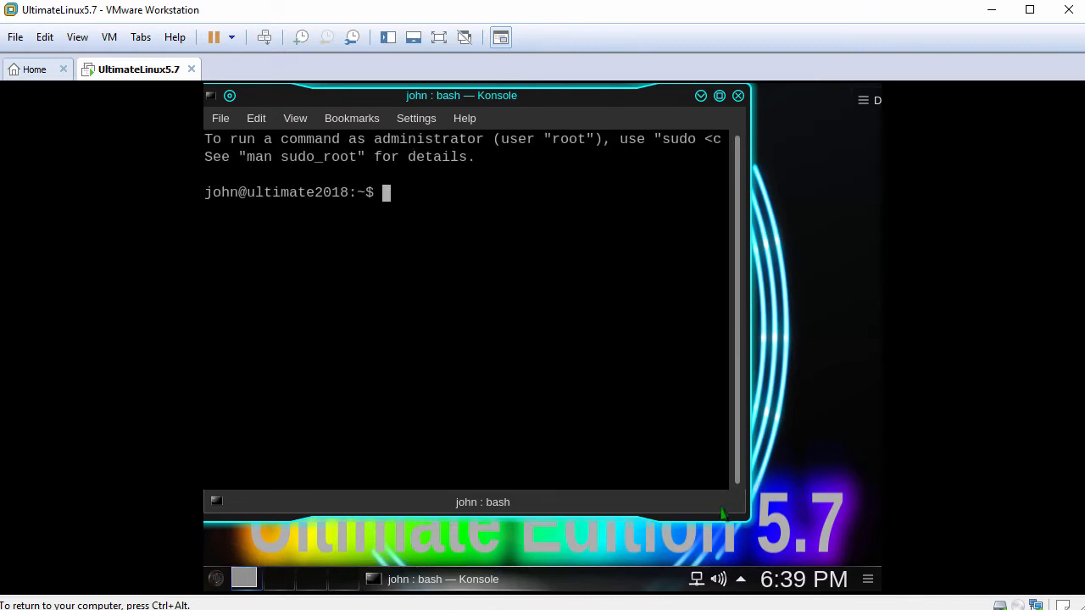
pyautogui.moveTo(748, 517); pyautogui.dragTo(858, 540)
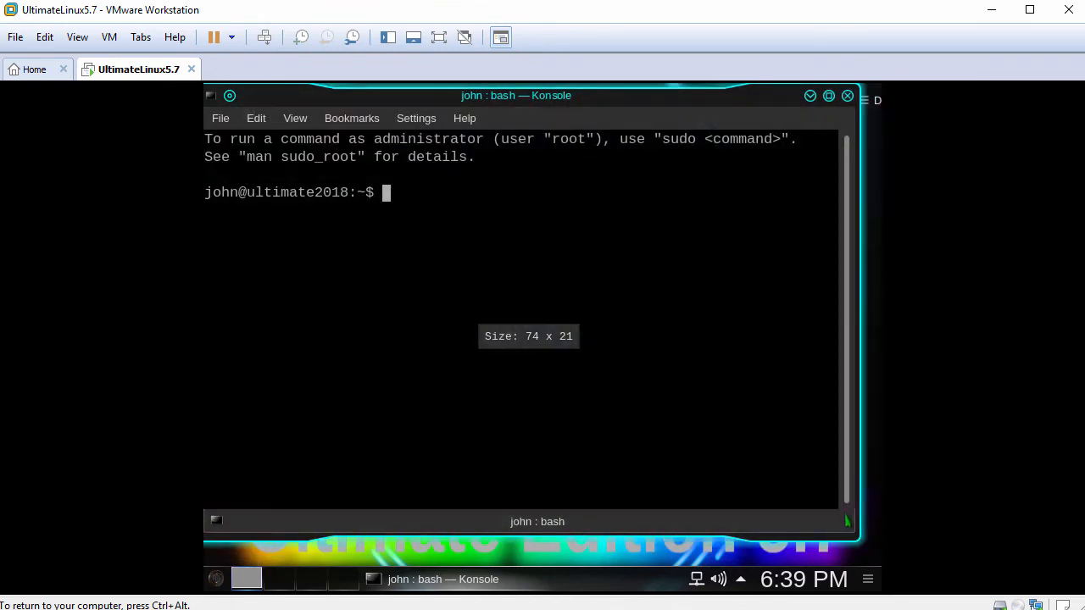
# Run whoami, get a root shell with sudo bash, and confirm root with whoami
pyautogui.press('Return')
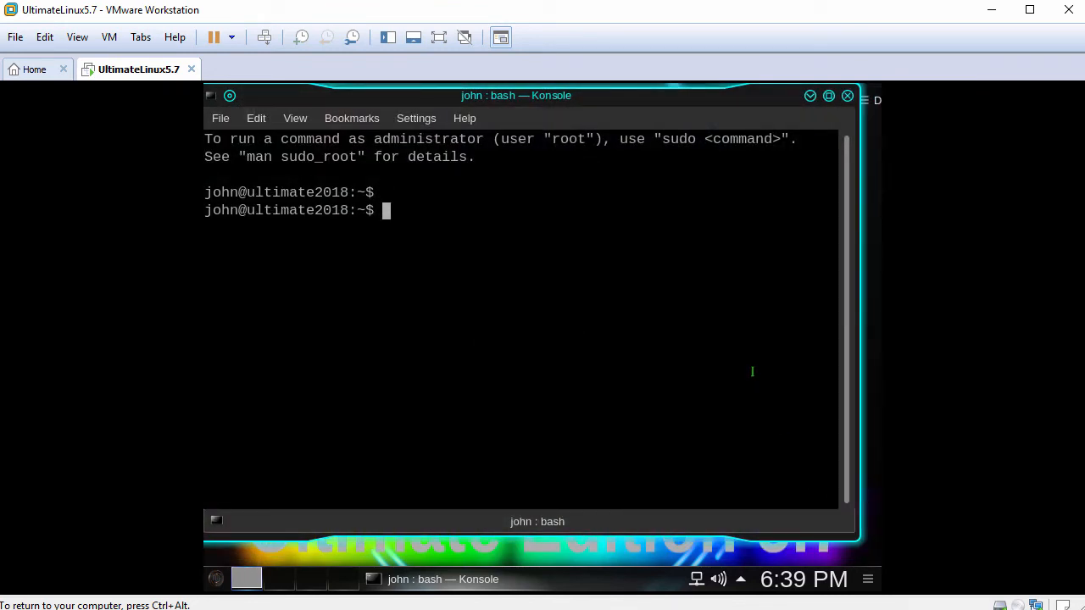
pyautogui.write('whoami')
pyautogui.press('Return')
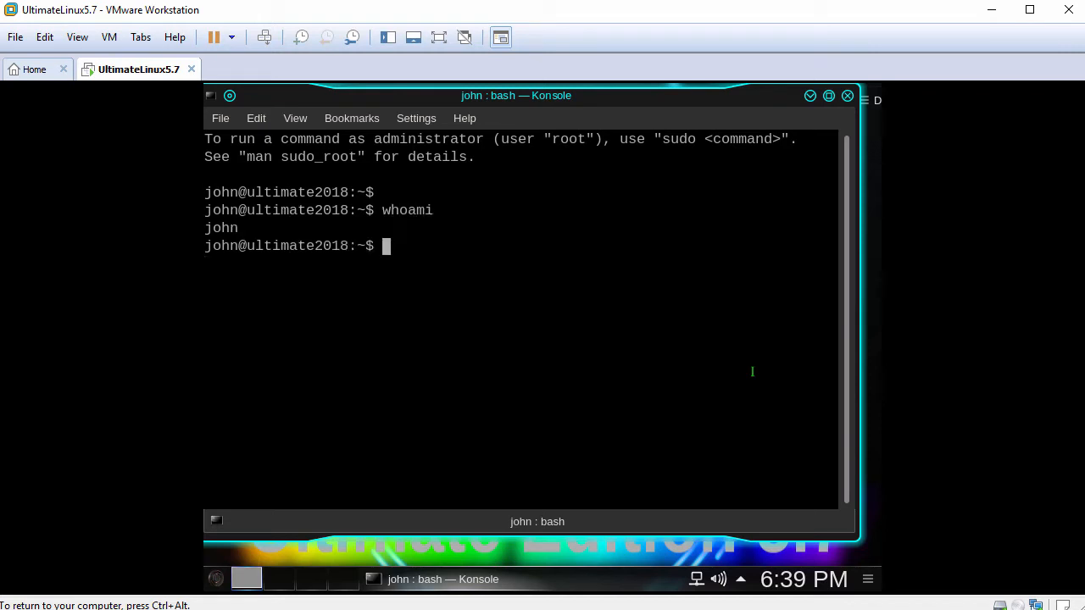
pyautogui.press('Return')
pyautogui.write('sudo bash')
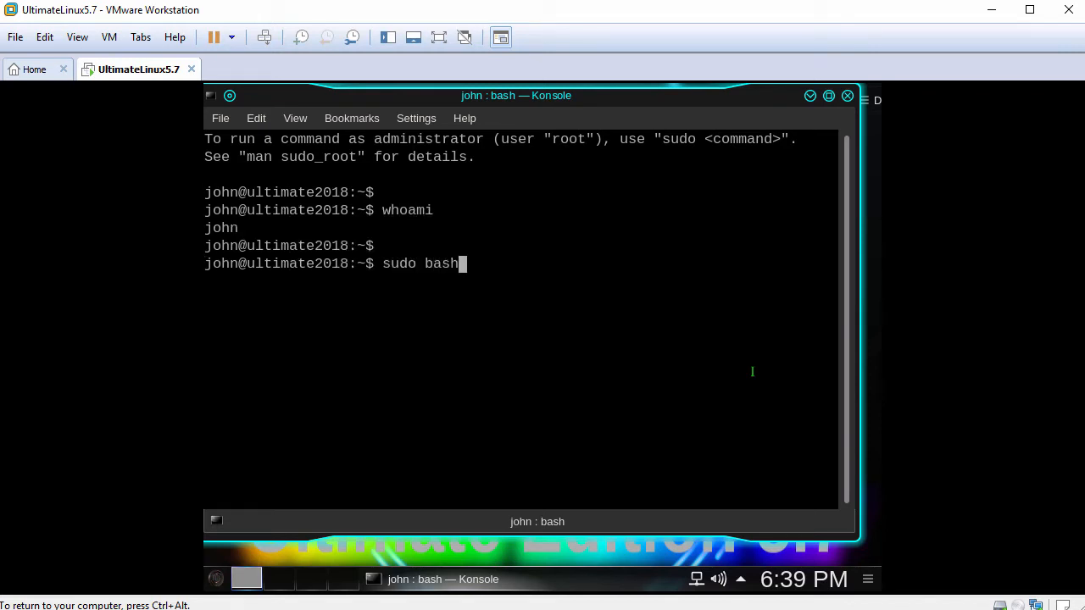
pyautogui.press('Return')
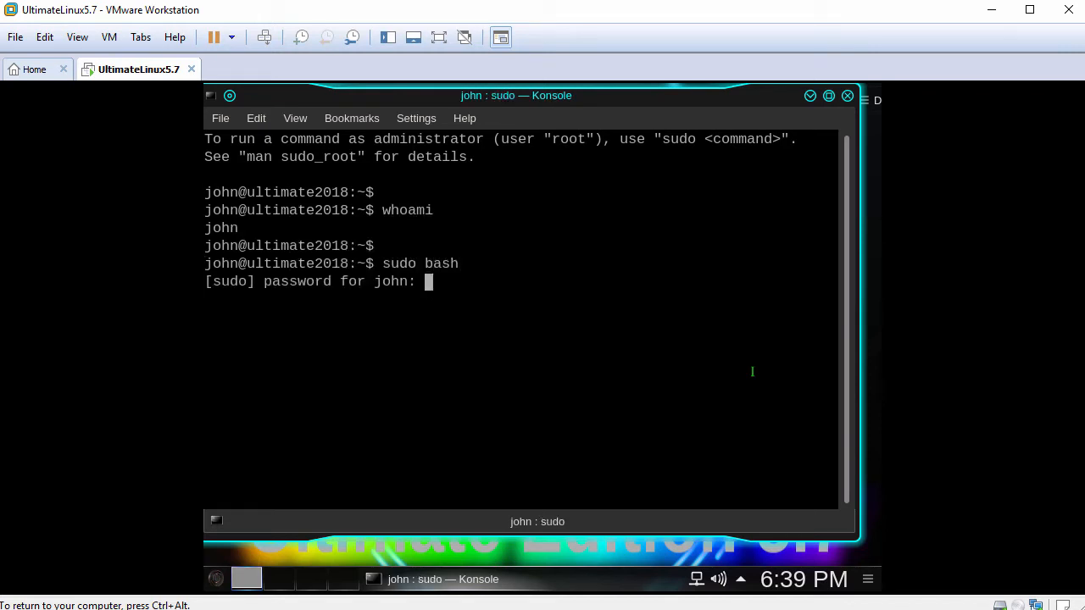
pyautogui.press('Return')
pyautogui.press('Return')
pyautogui.write('whoami')
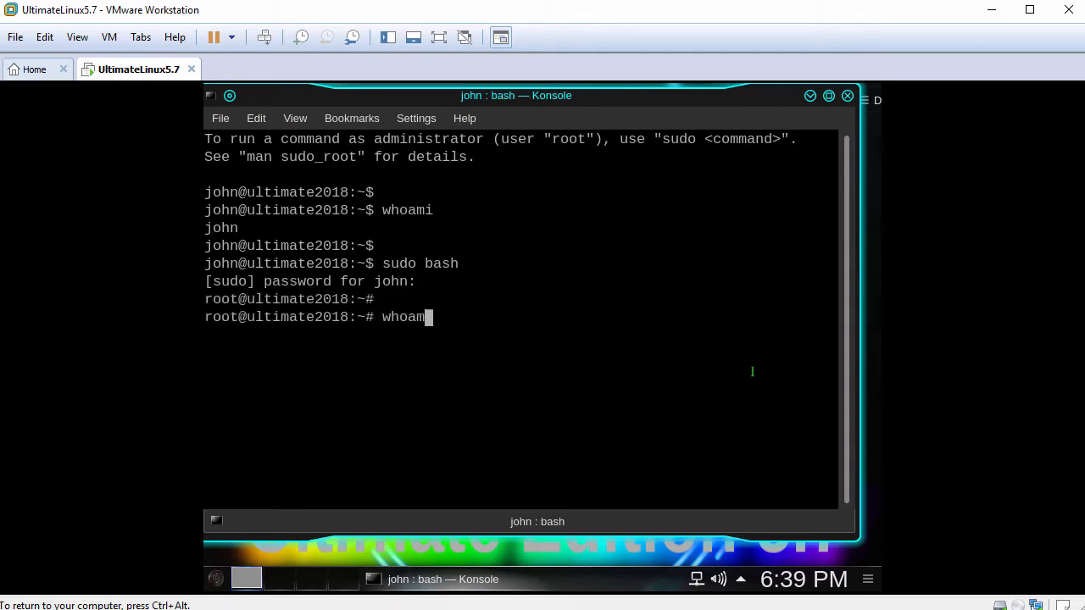
pyautogui.press('Return')
pyautogui.press('Return')
pyautogui.write('pin')
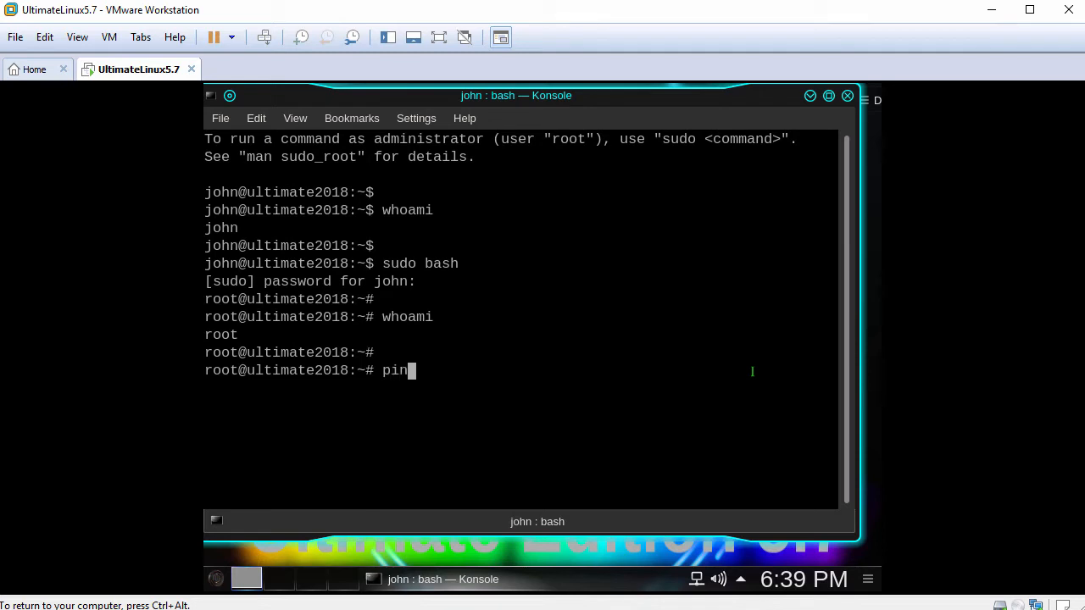
pyautogui.write('g -c 3 www.google.com')
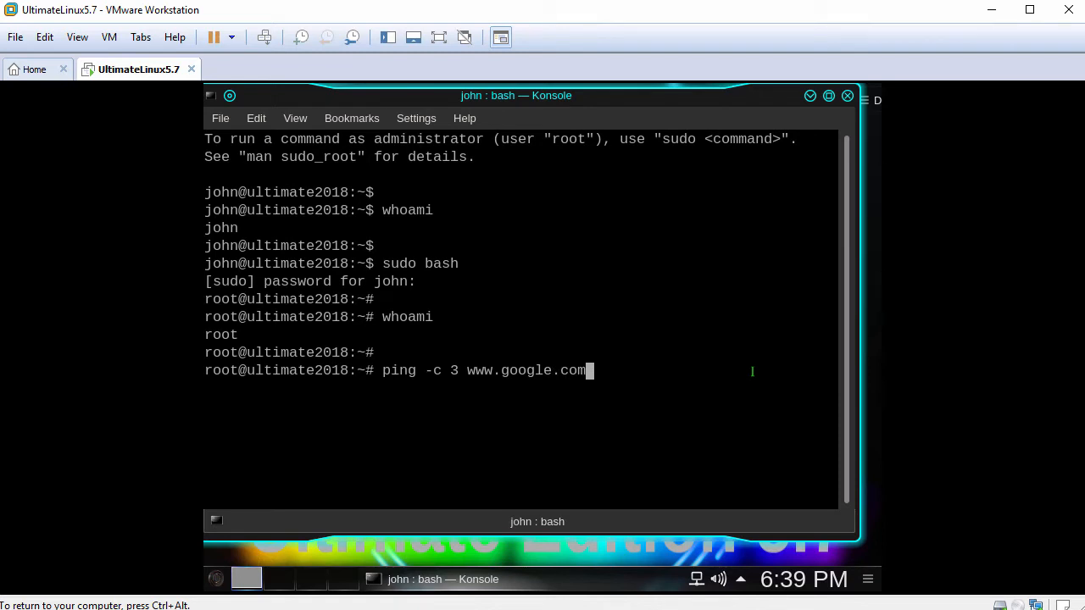
pyautogui.press('Return')
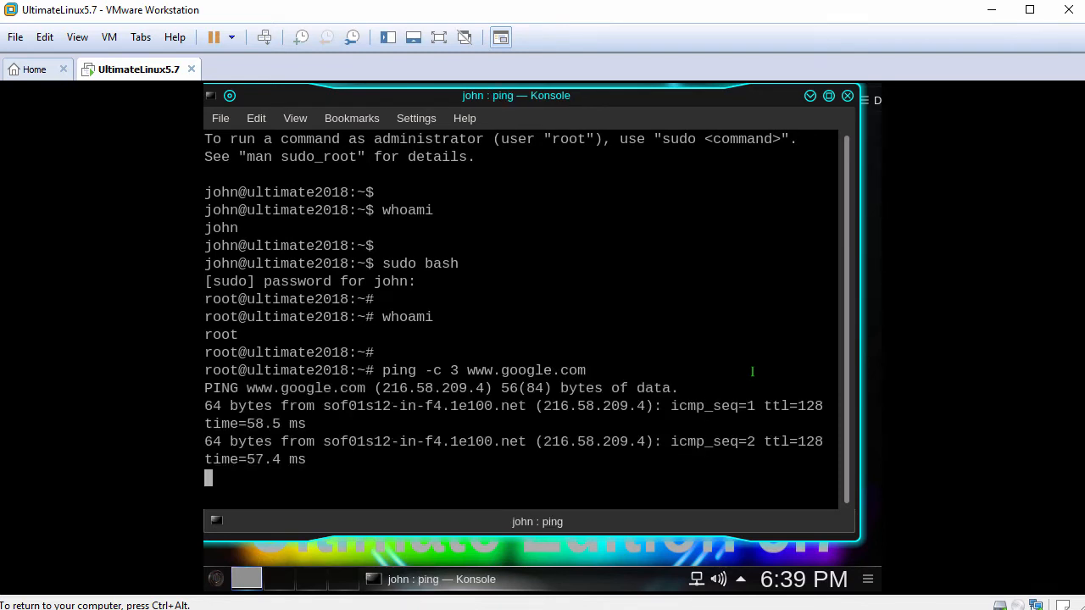
pyautogui.press('Return')
pyautogui.write('apt u')
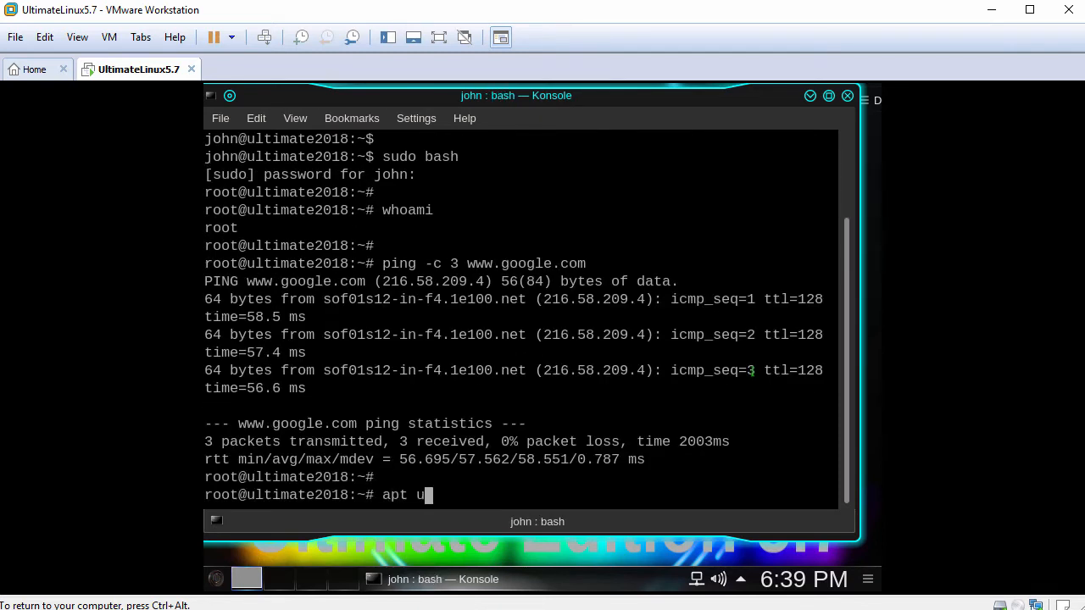
pyautogui.write('pdate')
# Run apt update, then apt install open-vm-tools-desktop, answering y to confirm
pyautogui.press('Return')
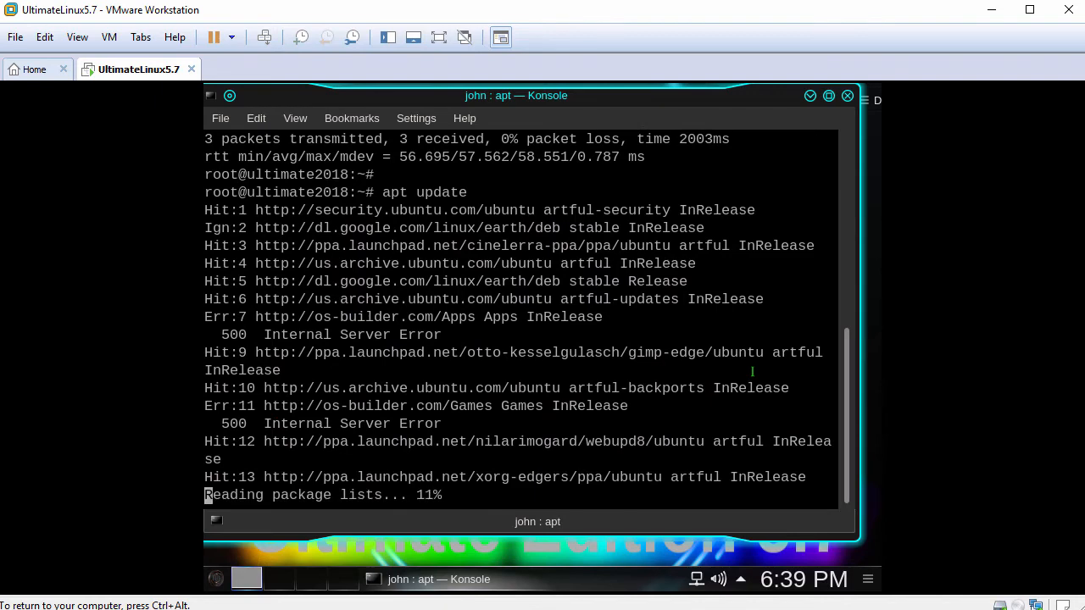
pyautogui.press('Return')
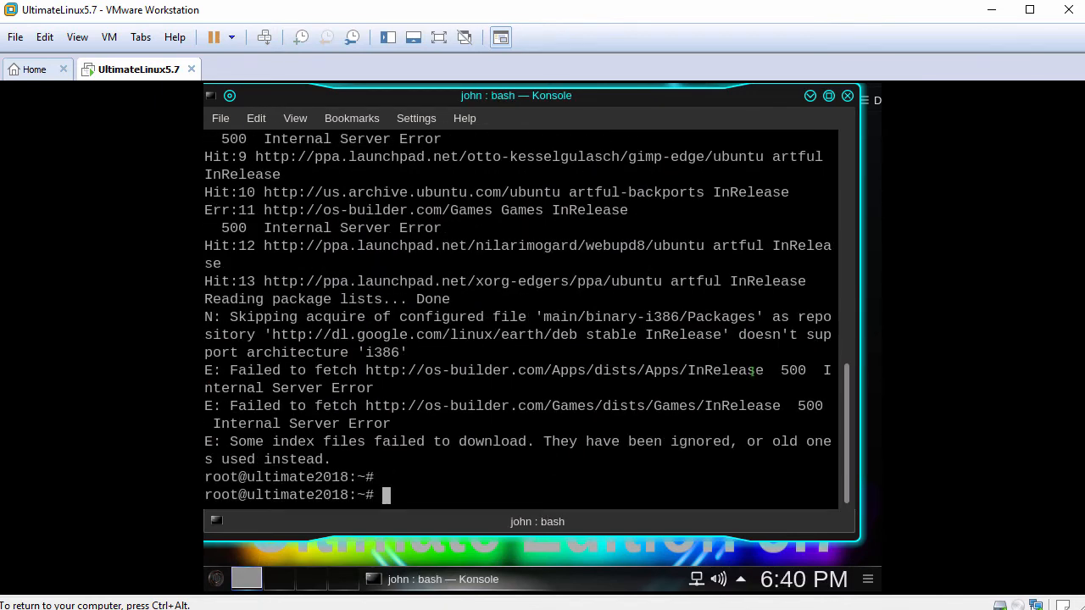
pyautogui.write('apt install ')
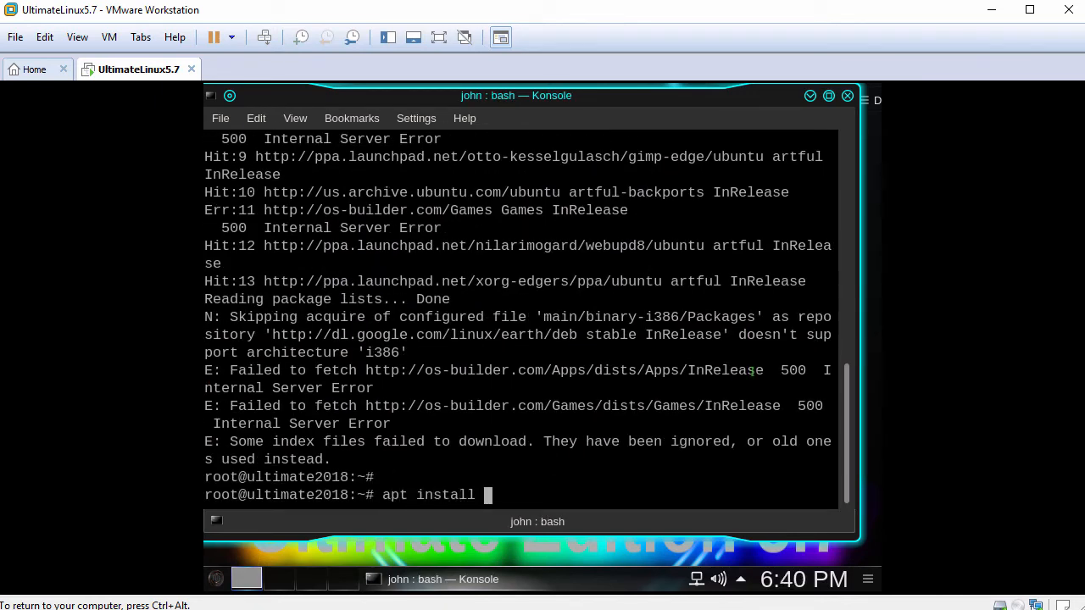
pyautogui.write('open-vm-tools-')
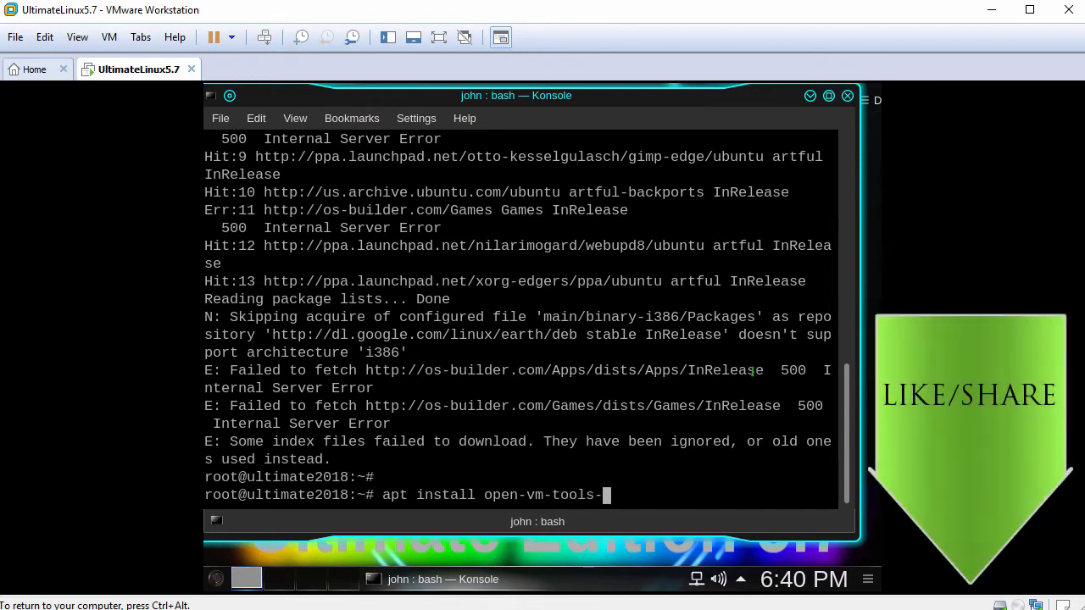
pyautogui.write('desktop')
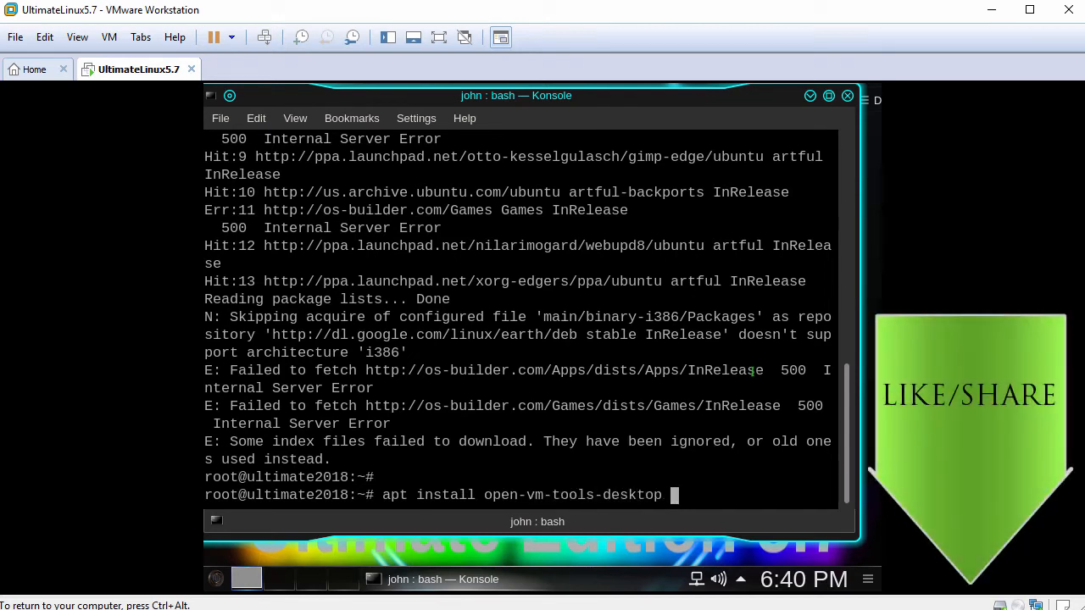
pyautogui.press('Return')
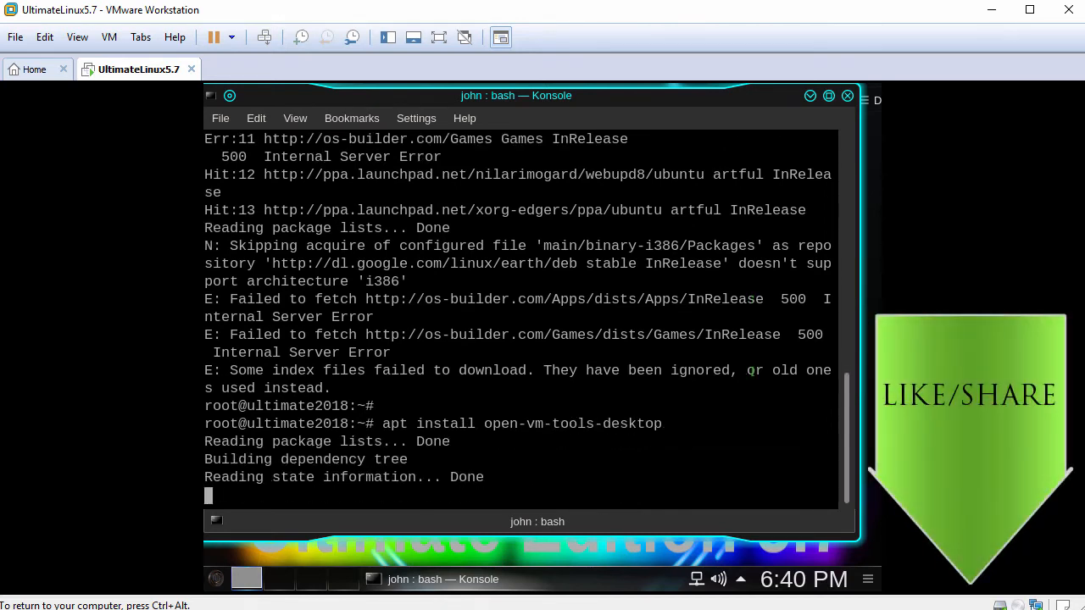
pyautogui.write('y')
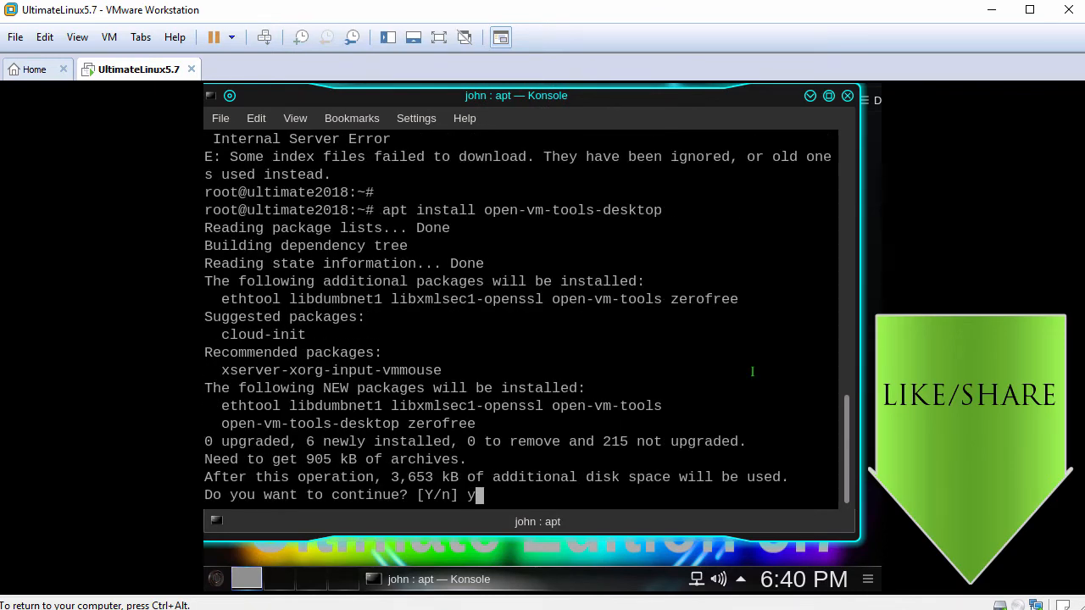
pyautogui.press('Return')
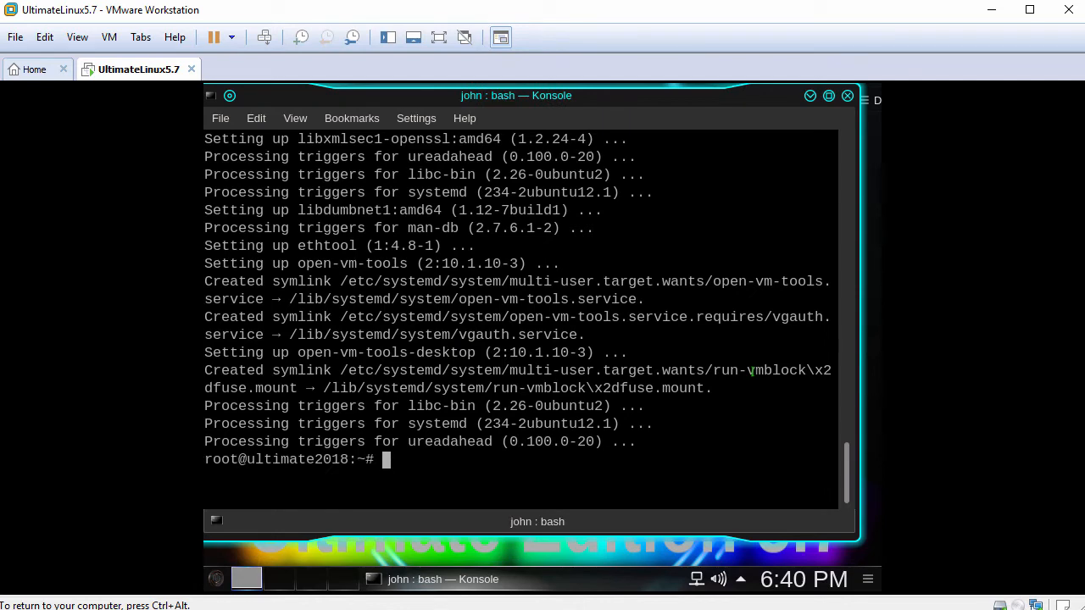
pyautogui.press('Return')
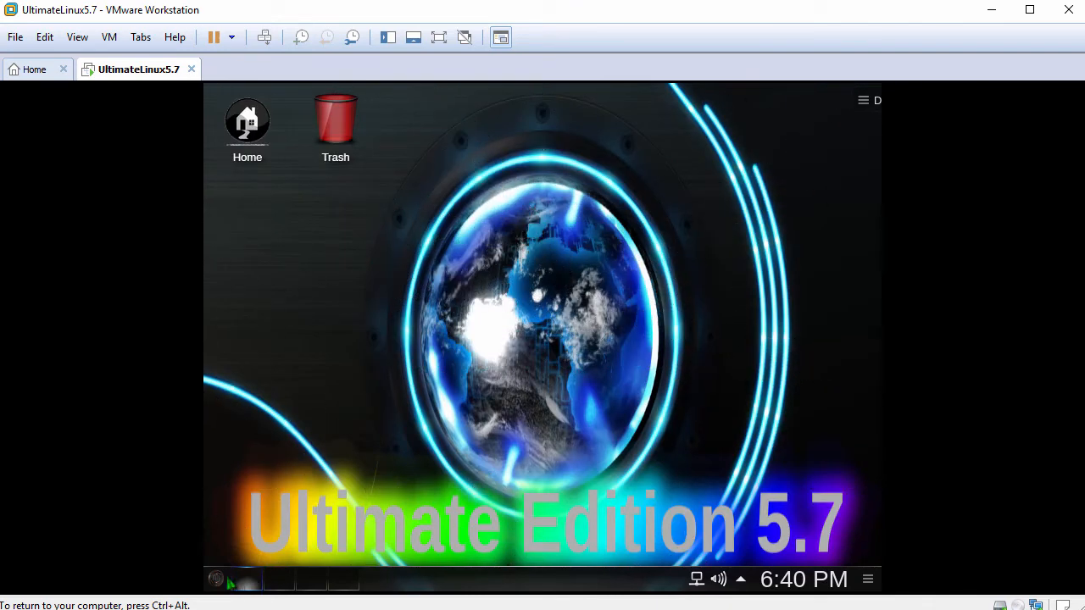
# Reboot the guest via the launcher's Leave > Reboot, then log back in with the password
pyautogui.click(216, 579)
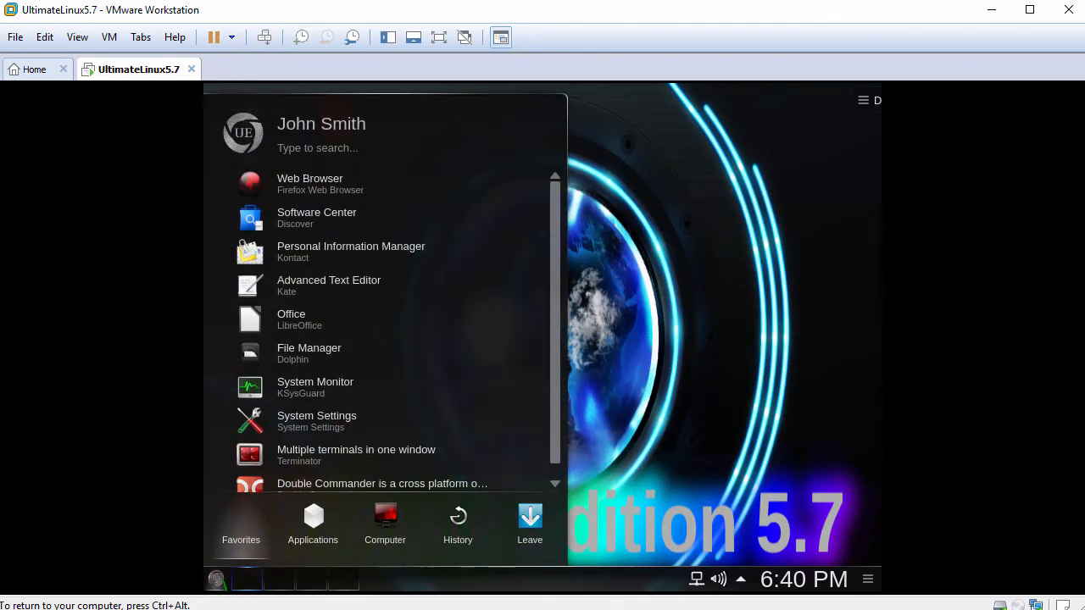
pyautogui.click(532, 523)
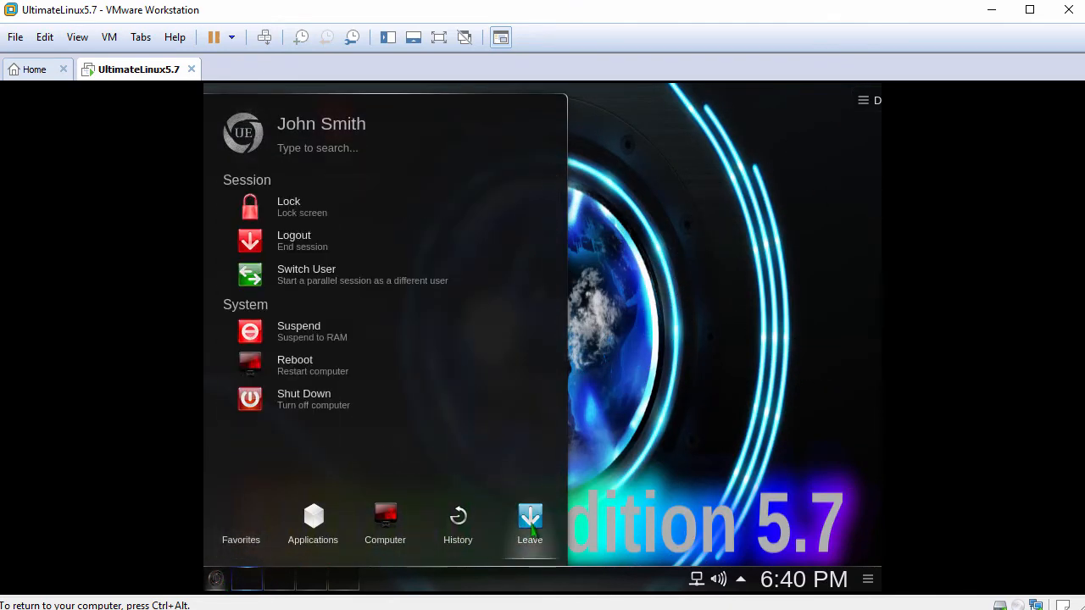
pyautogui.click(352, 370)
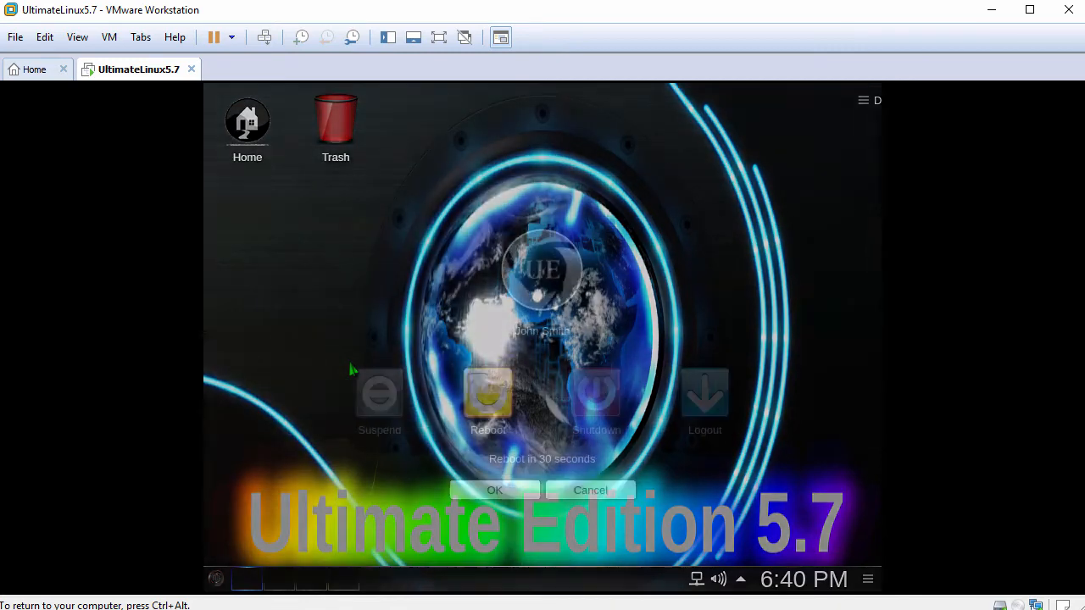
pyautogui.click(496, 490)
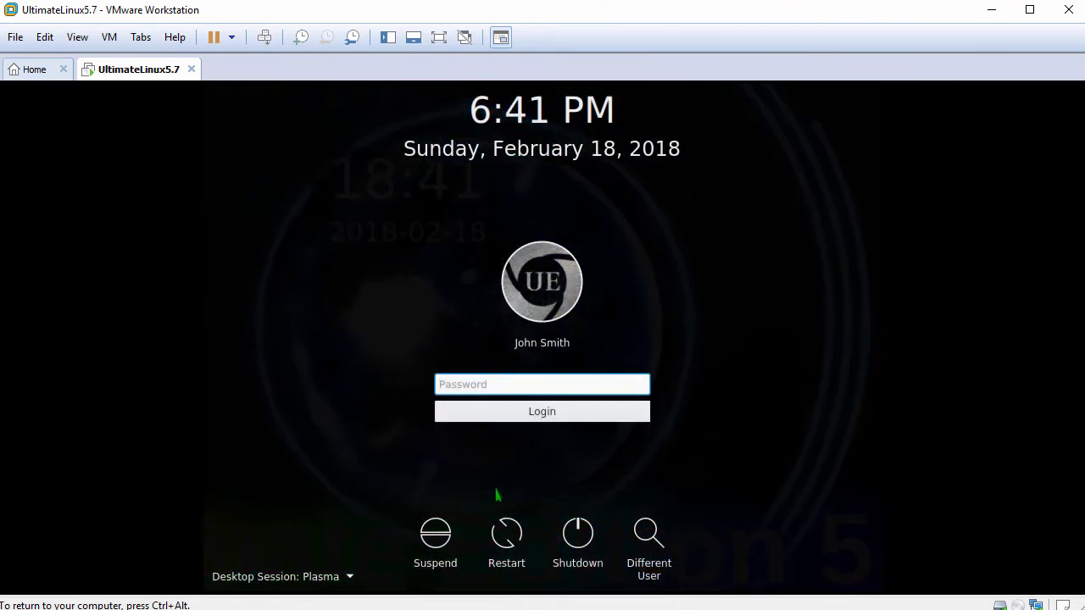
pyautogui.write('***********')
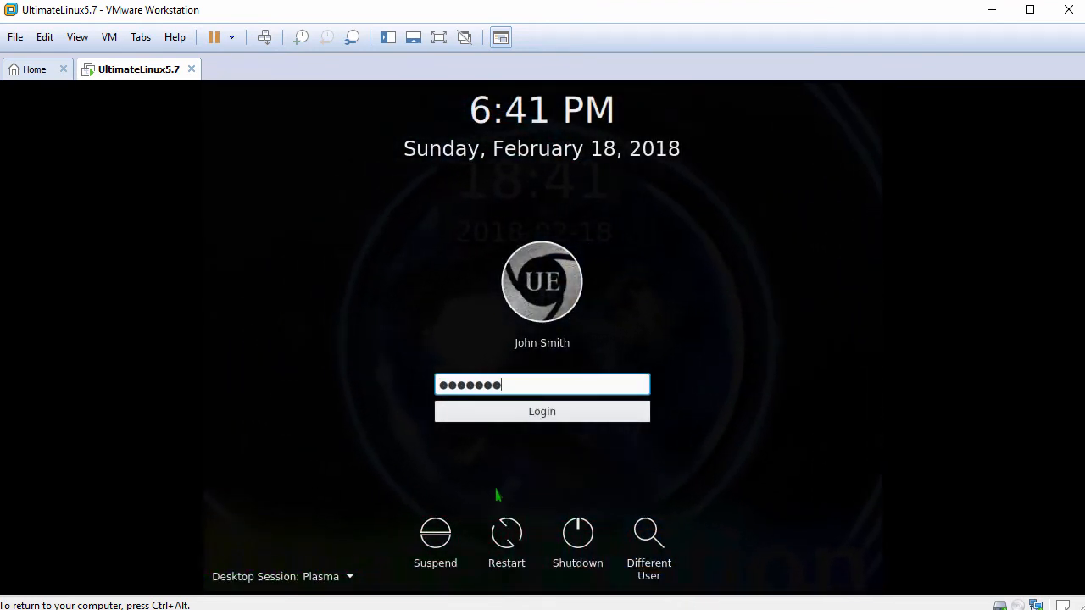
pyautogui.press('Return')
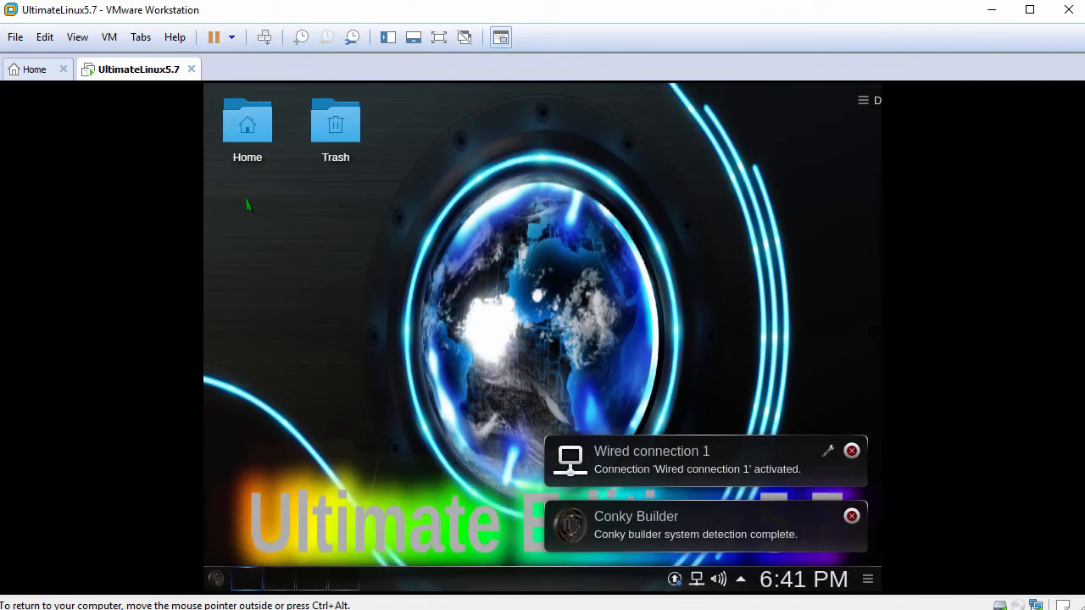
# Fit the guest display to the window, open the Home folder and widen Dolphin
pyautogui.click(81, 39)
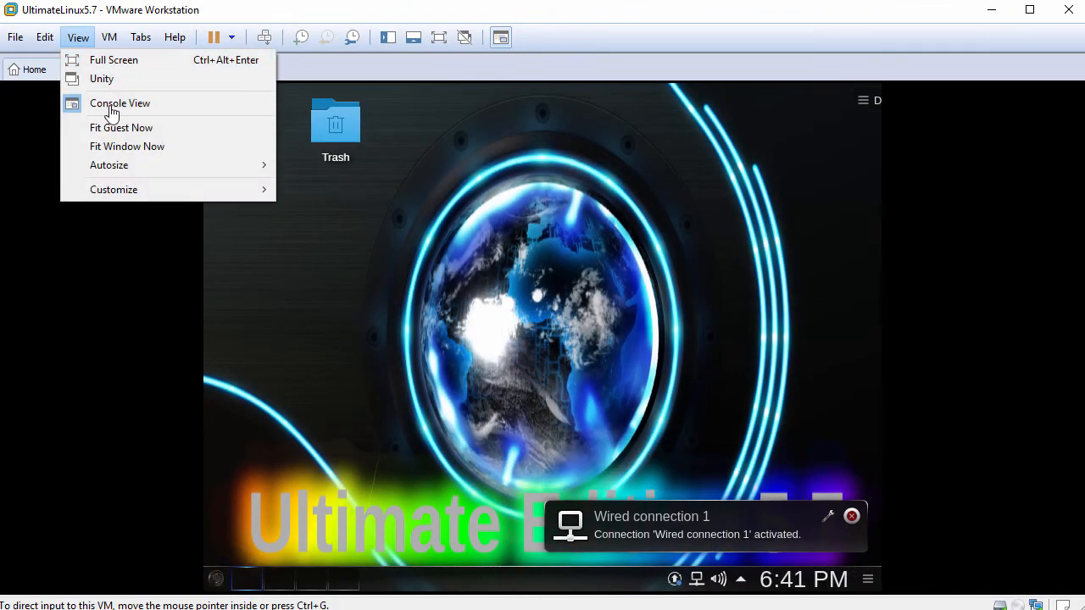
pyautogui.click(157, 133)
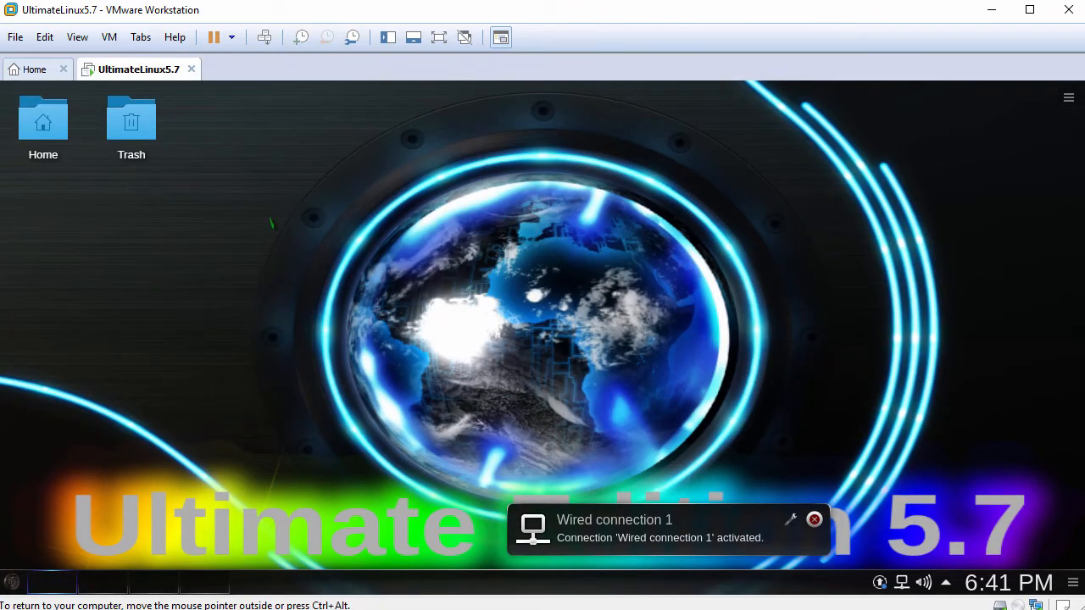
pyautogui.click(53, 129)
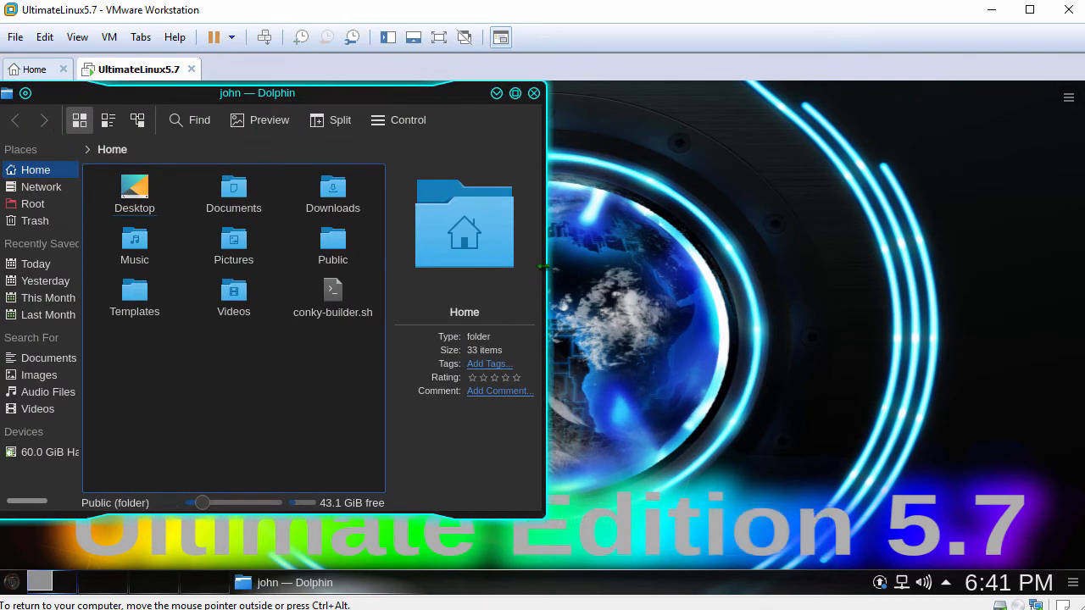
pyautogui.moveTo(544, 268); pyautogui.dragTo(782, 294)
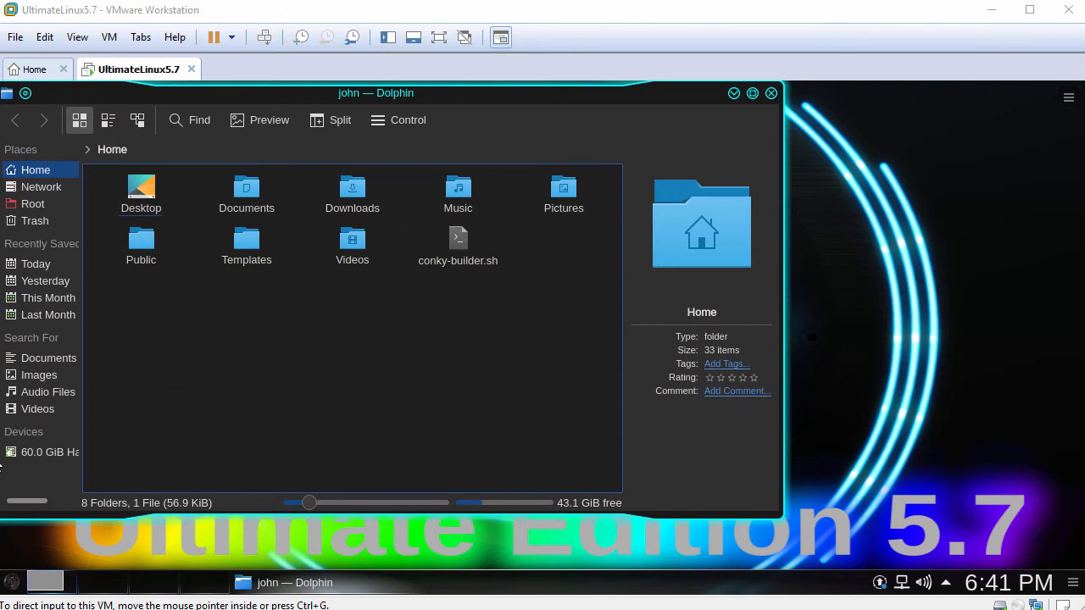
# Paste FileFromHost.txt from the host into Home and open it in Kate
pyautogui.rightClick(310, 327)
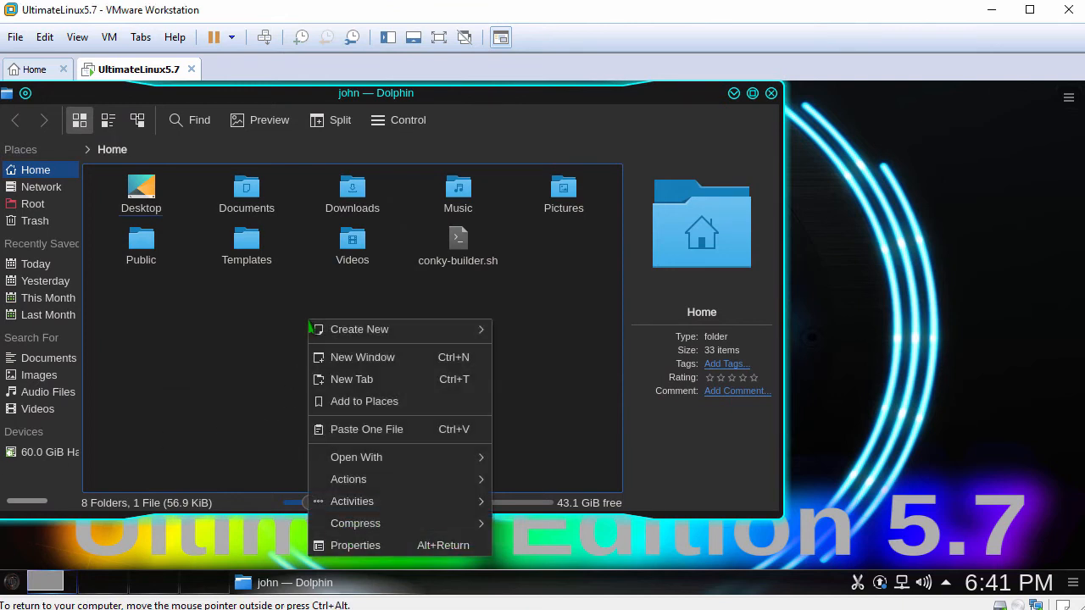
pyautogui.click(370, 431)
pyautogui.click(536, 300)
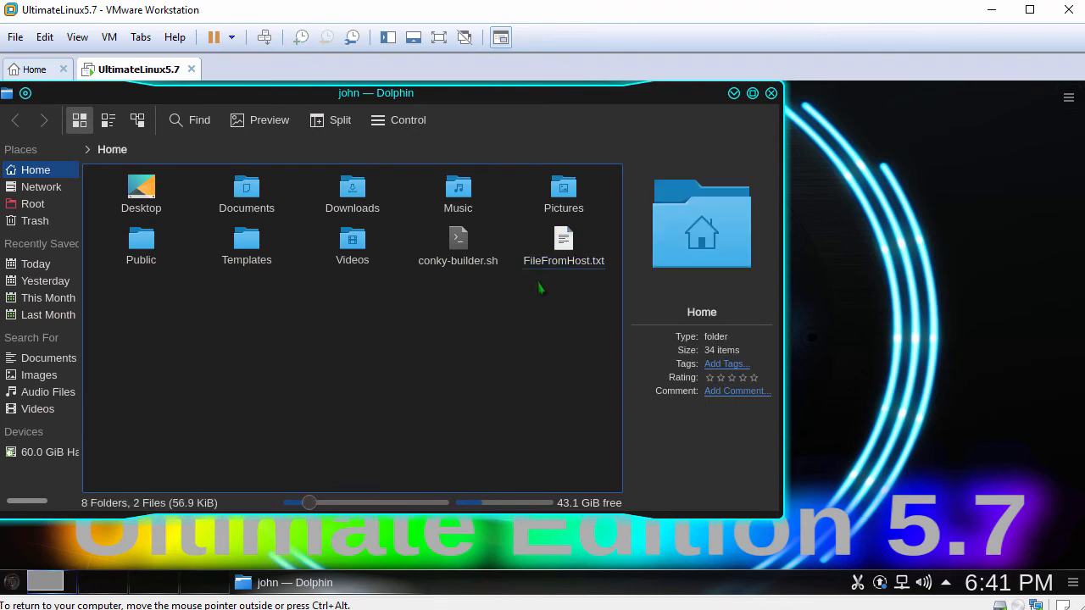
pyautogui.doubleClick(562, 244)
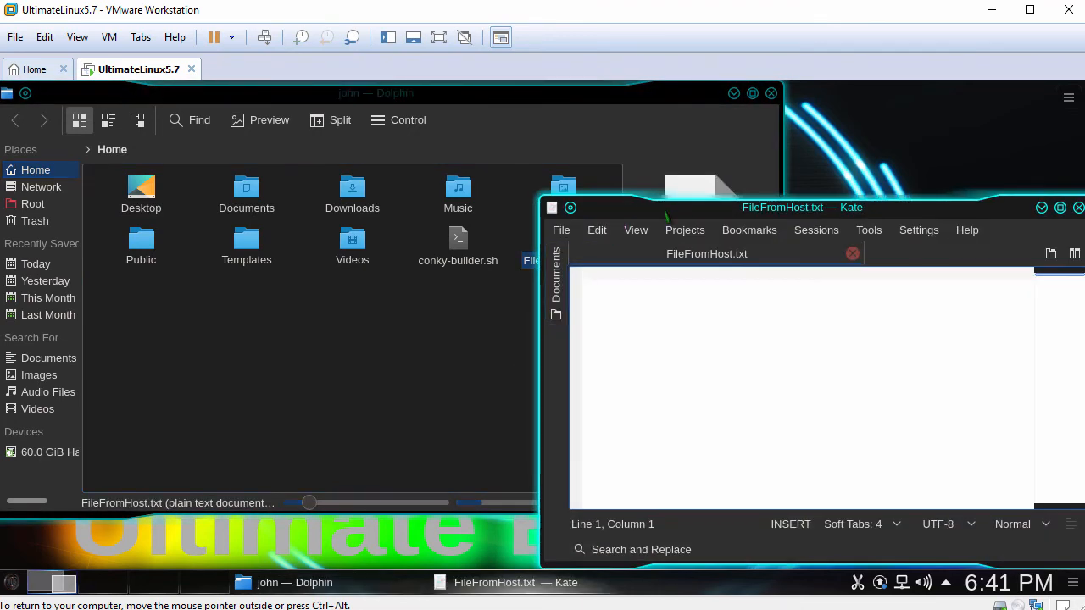
# Paste the host clipboard text into the Kate document and select the pasted line
pyautogui.moveTo(664, 207); pyautogui.dragTo(492, 164)
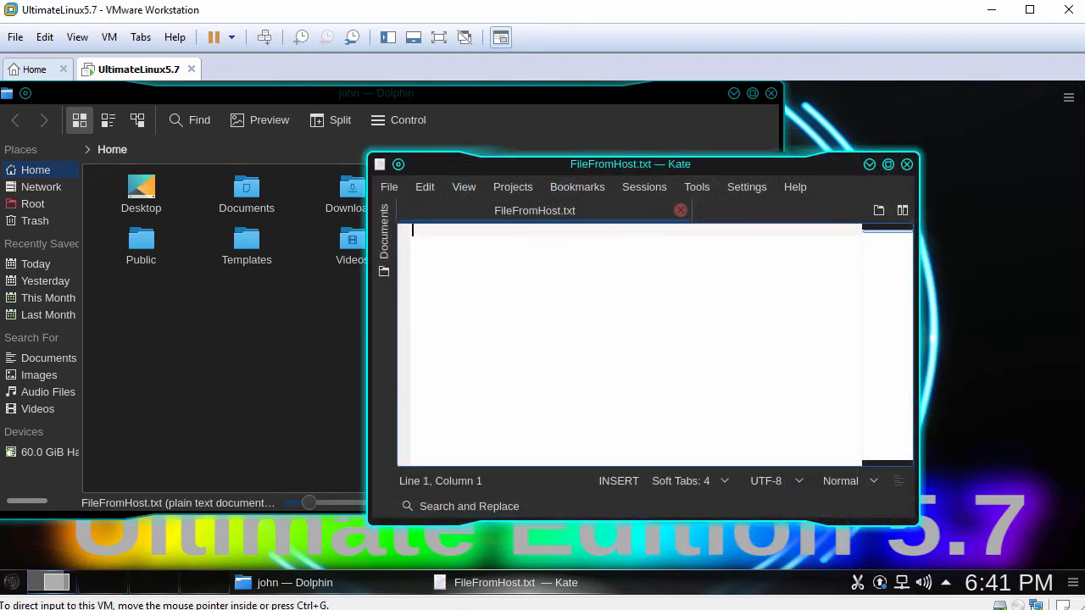
pyautogui.rightClick(564, 253)
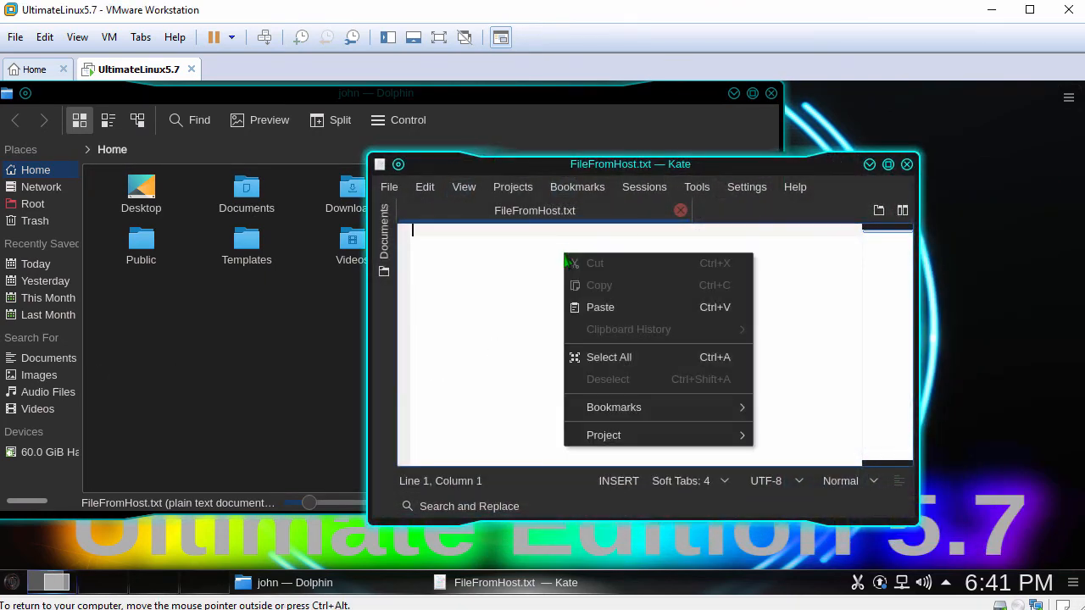
pyautogui.click(602, 311)
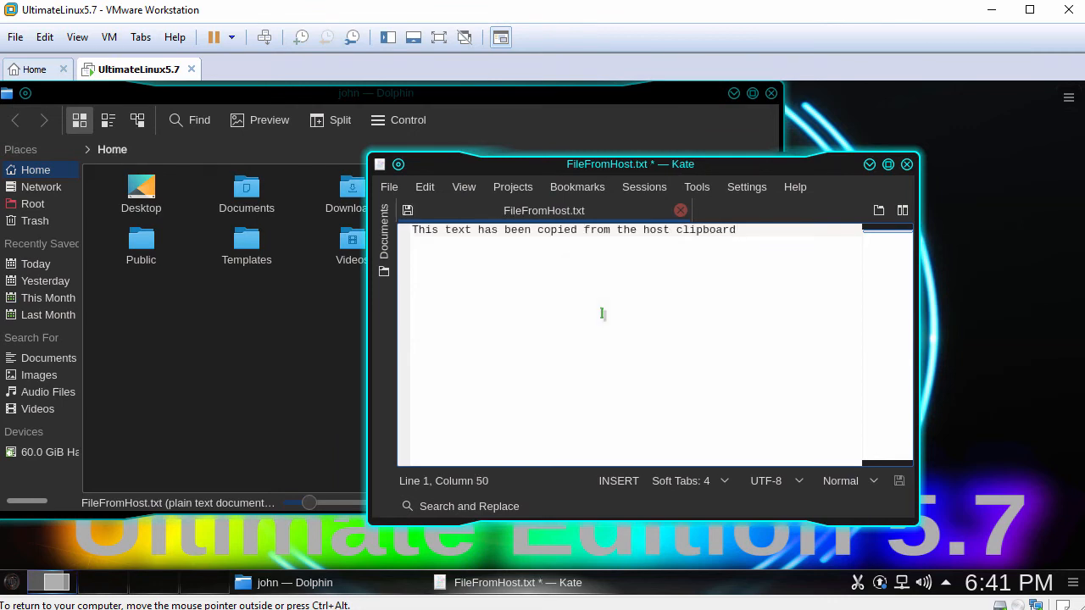
pyautogui.scroll(2, 602, 314)
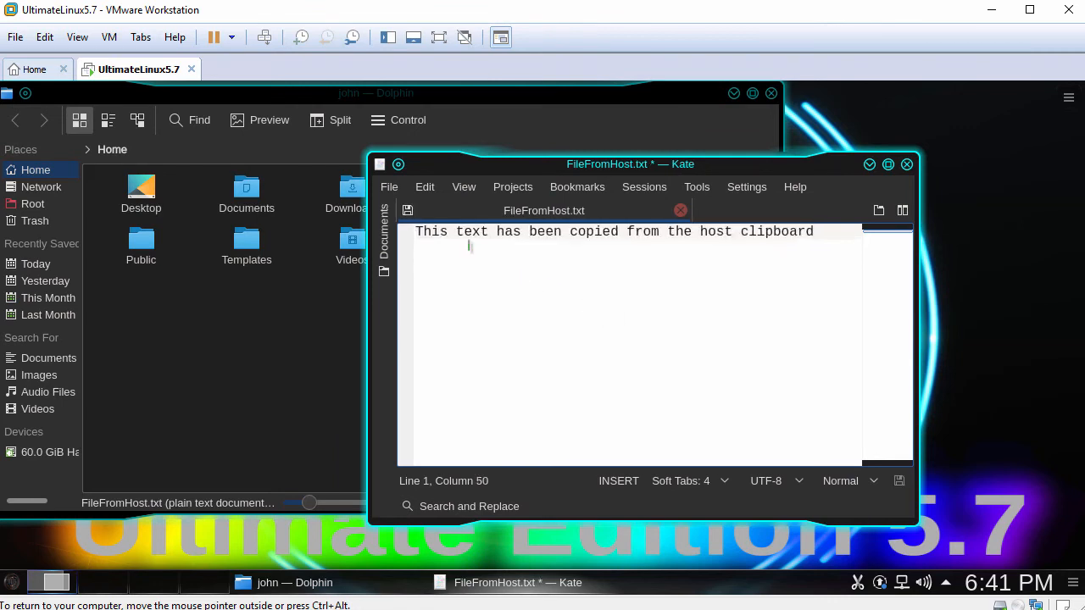
pyautogui.moveTo(416, 231); pyautogui.dragTo(823, 260)
pyautogui.click(858, 272)
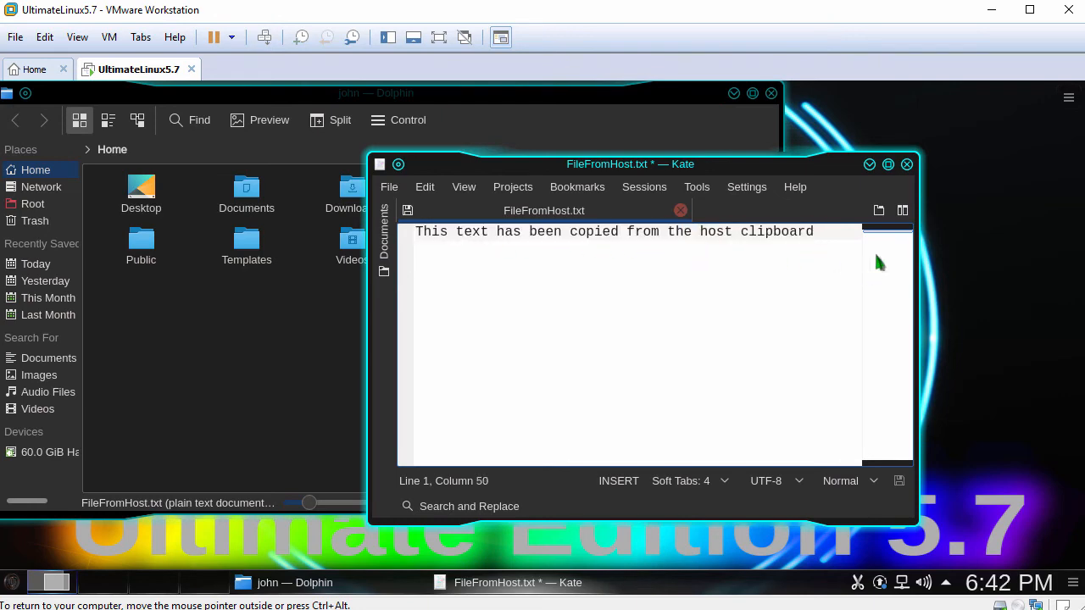
# Close Kate discarding the changes, then close the Dolphin file manager
pyautogui.click(907, 164)
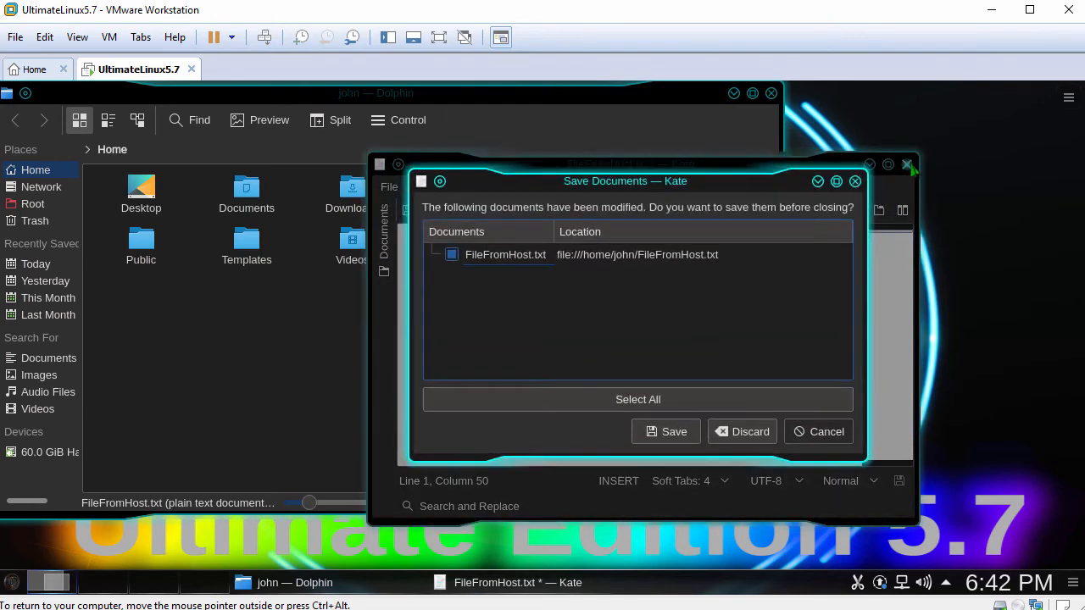
pyautogui.click(750, 434)
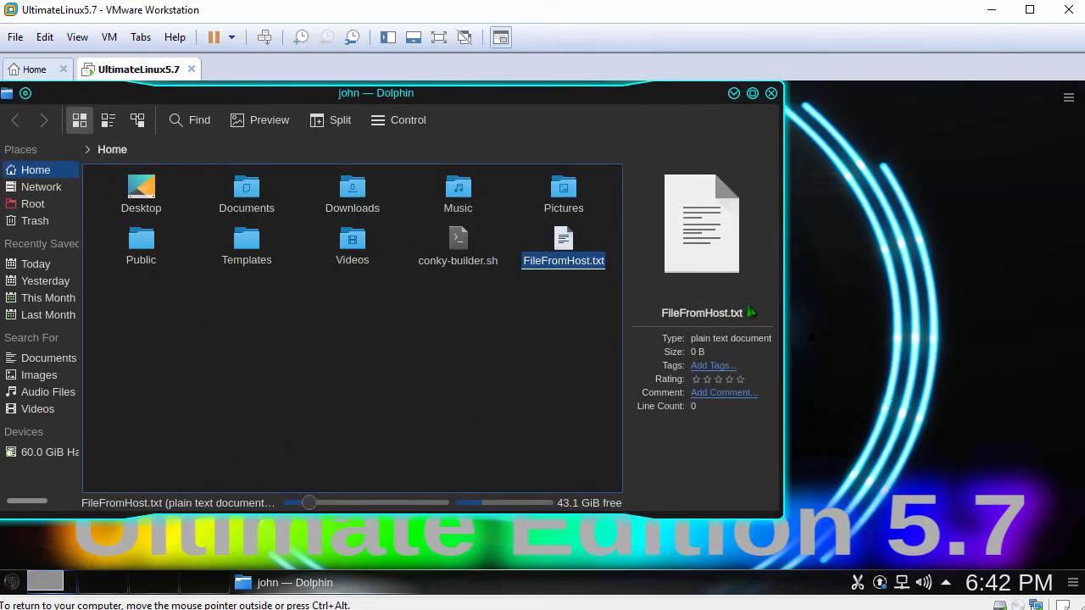
pyautogui.click(770, 93)
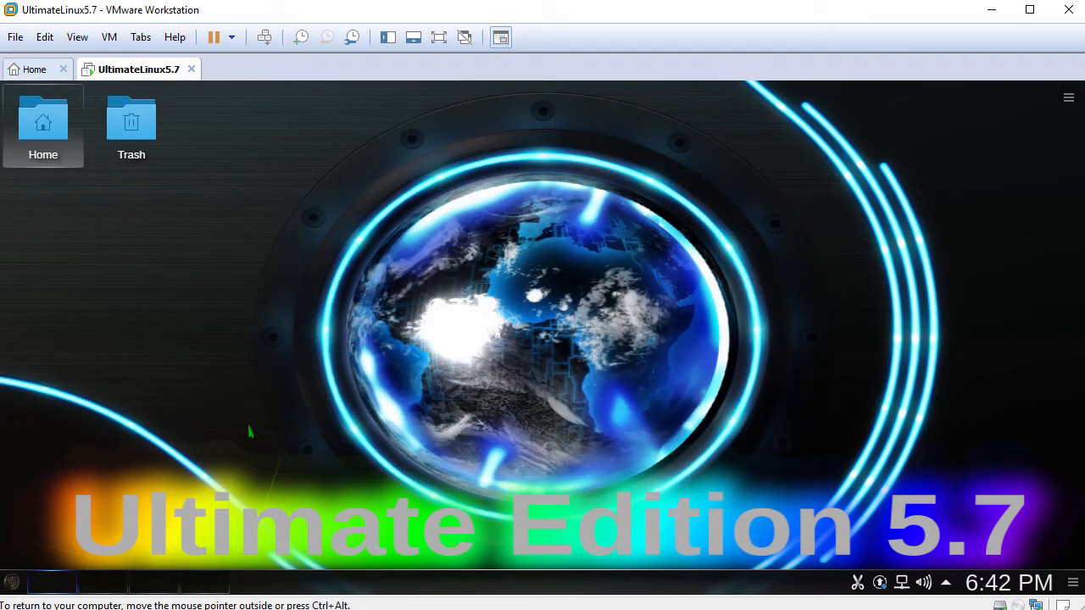
# Launch Konsole from Applications > System, then enlarge its font and window
pyautogui.click(12, 583)
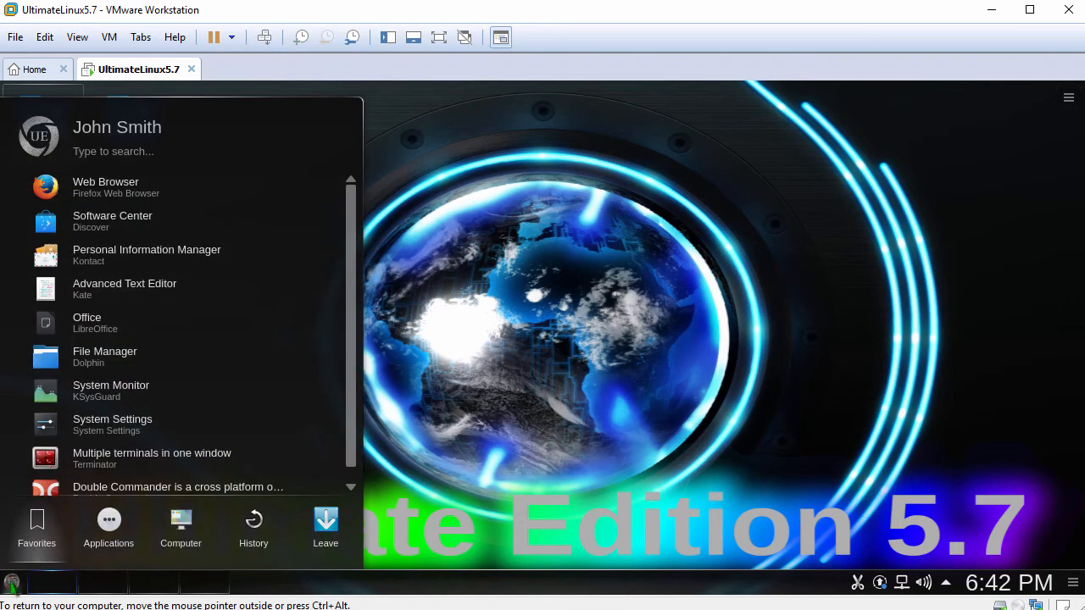
pyautogui.click(116, 533)
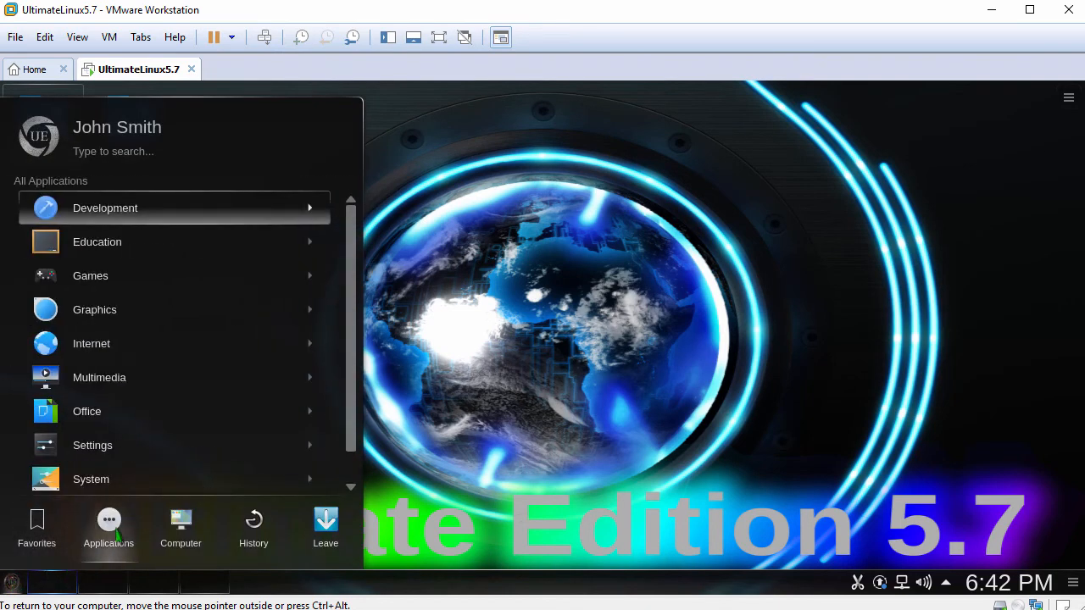
pyautogui.click(120, 482)
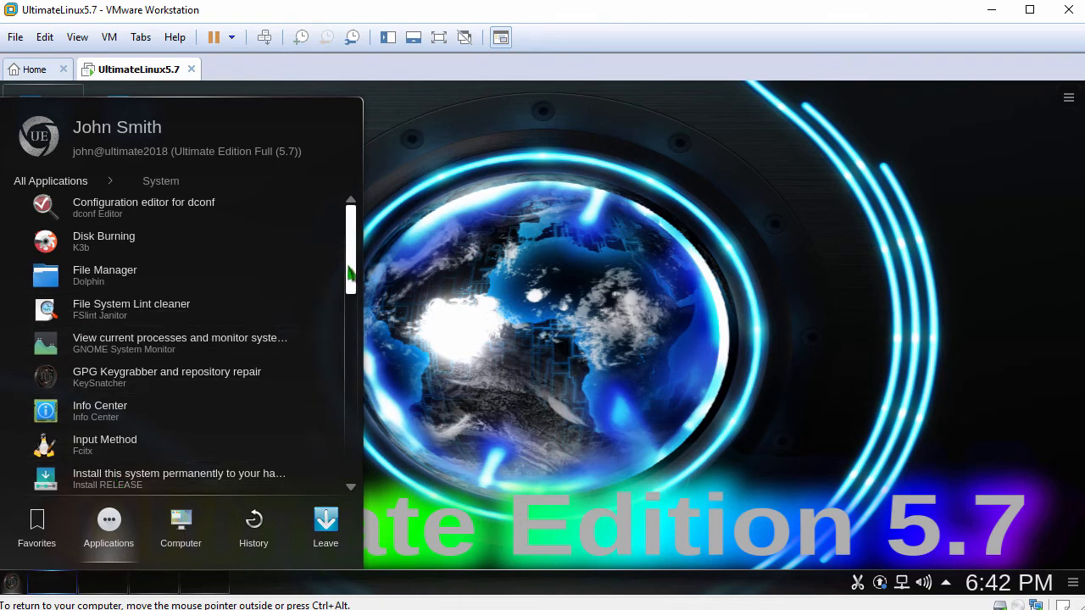
pyautogui.moveTo(349, 272); pyautogui.dragTo(334, 429)
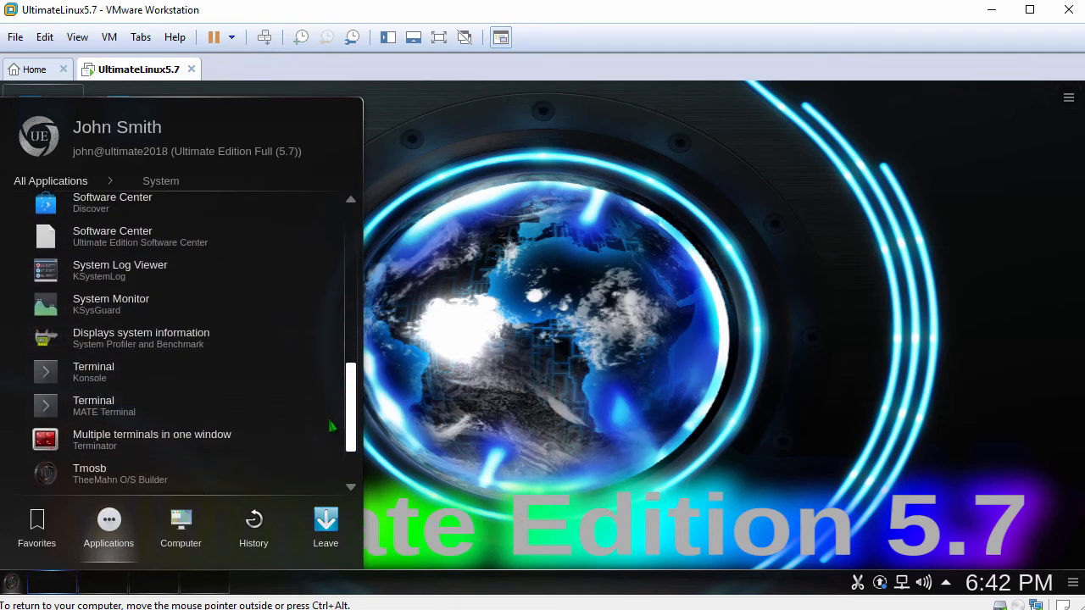
pyautogui.click(201, 373)
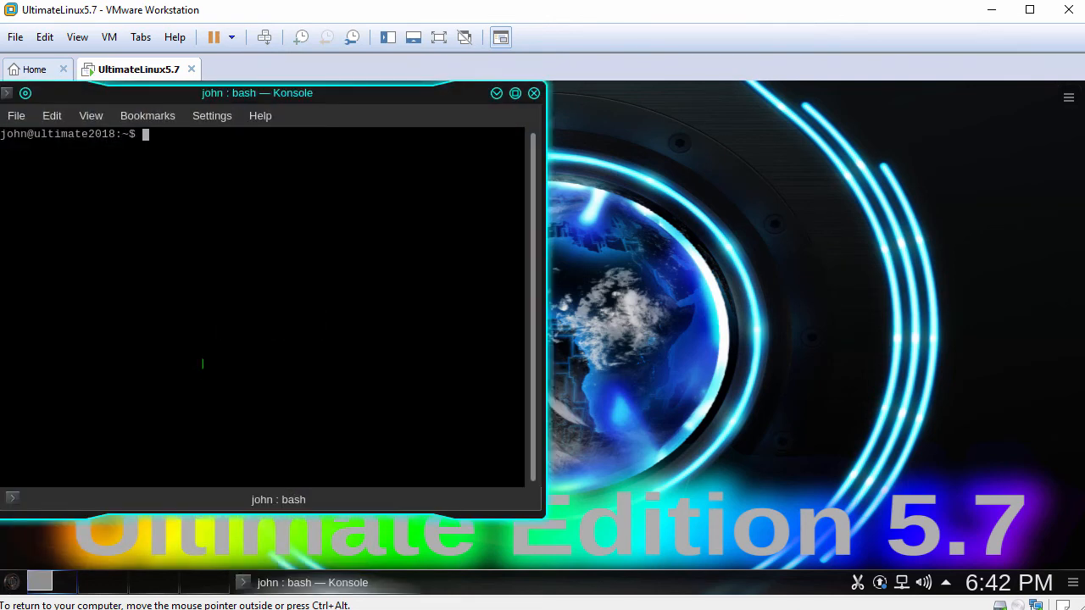
pyautogui.hotkey('ctrl', '+')
pyautogui.hotkey('ctrl', '+')
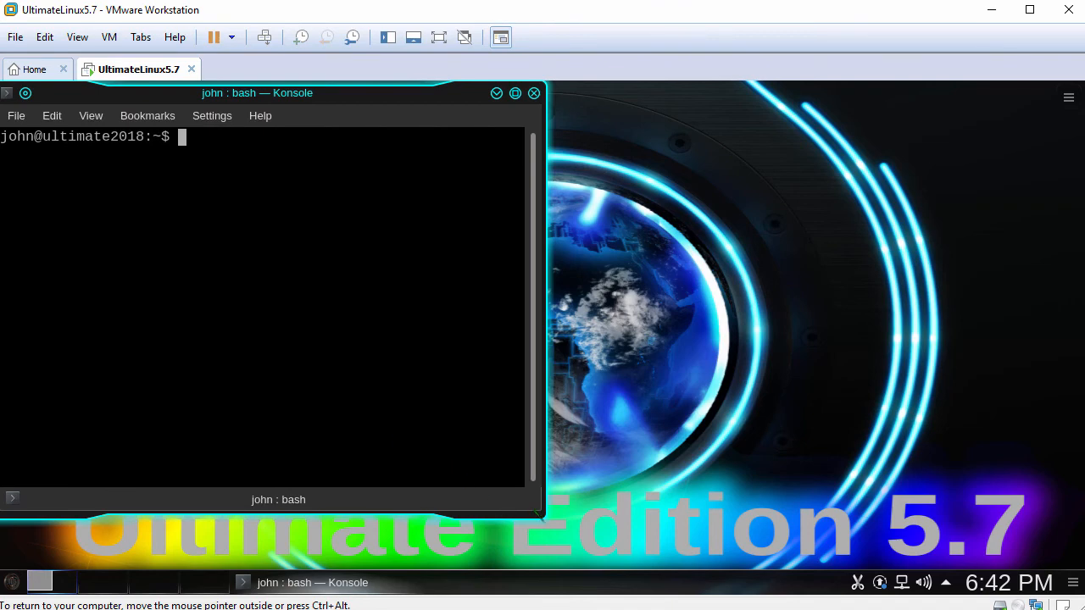
pyautogui.moveTo(540, 519); pyautogui.dragTo(918, 563)
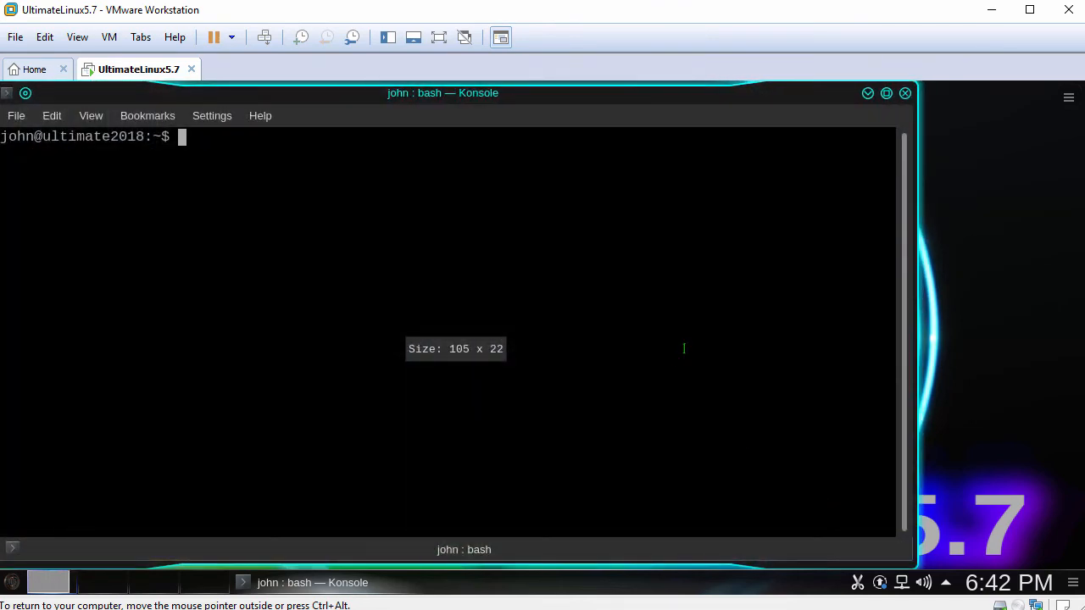
pyautogui.press('Return')
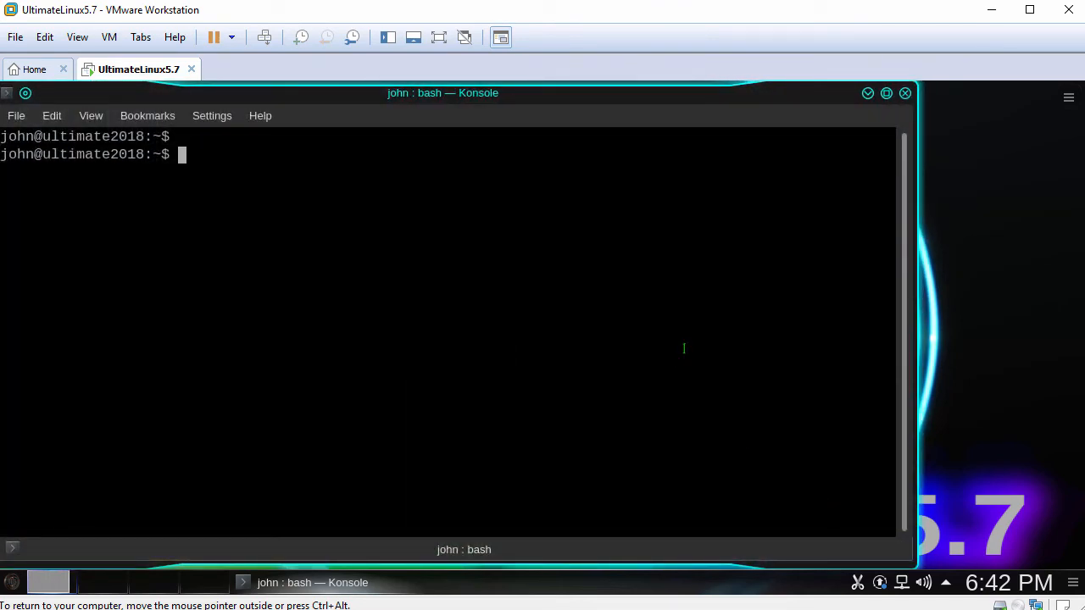
# Run hostnamectl and highlight the Operating System line of its output
pyautogui.write('hostnamectl')
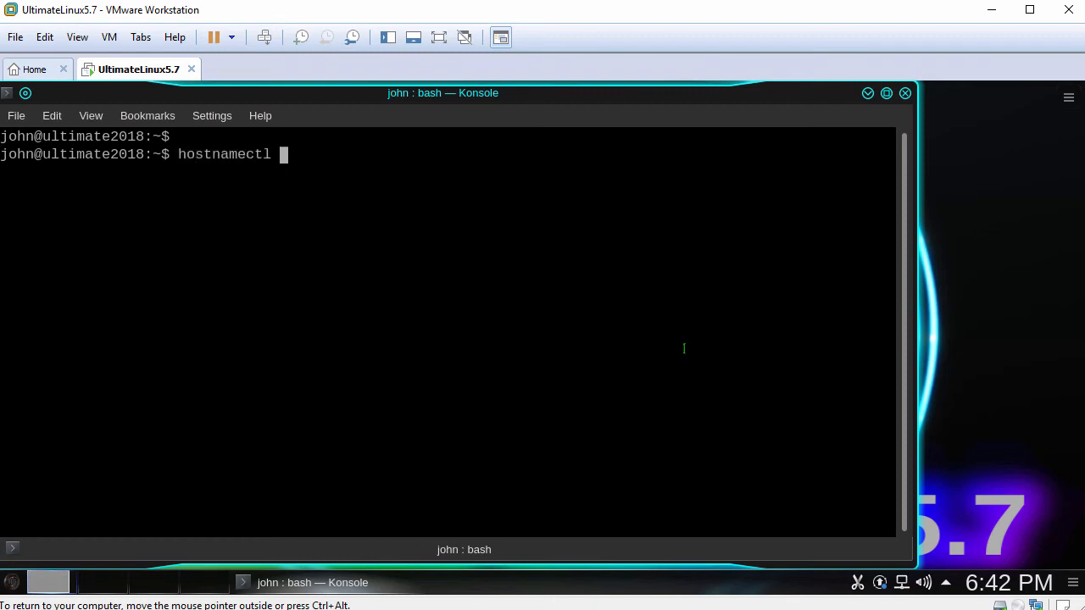
pyautogui.press('Return')
pyautogui.press('Return')
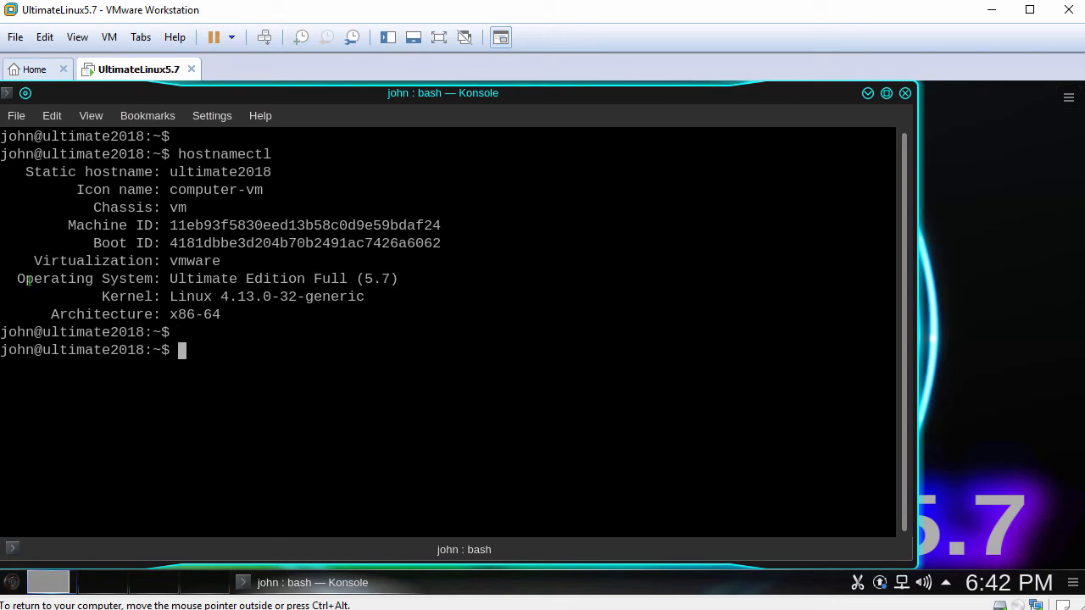
pyautogui.moveTo(17, 278); pyautogui.dragTo(397, 278)
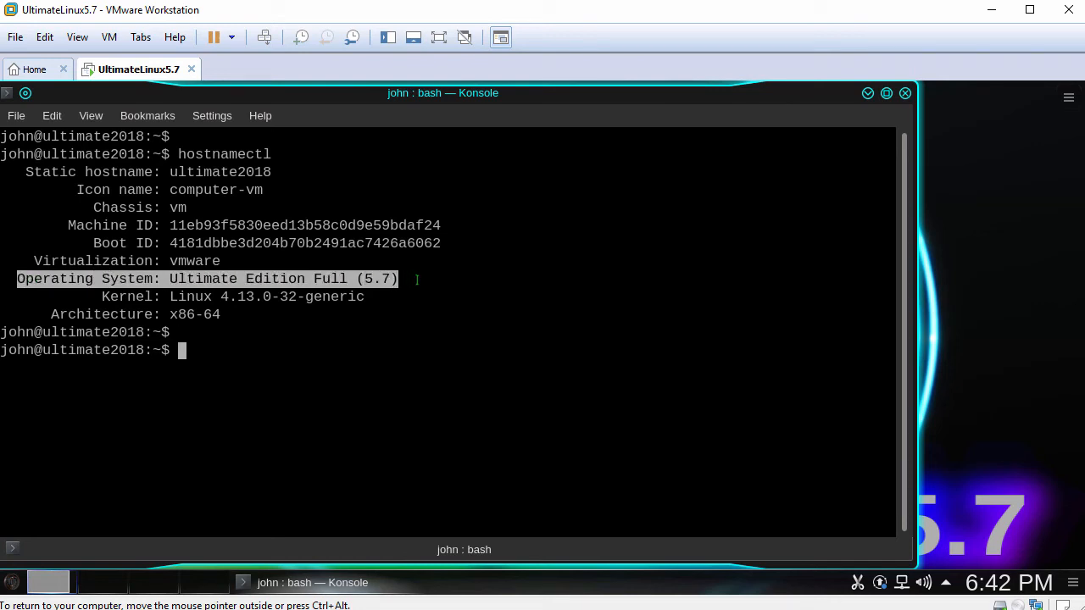
pyautogui.write('systemctl st')
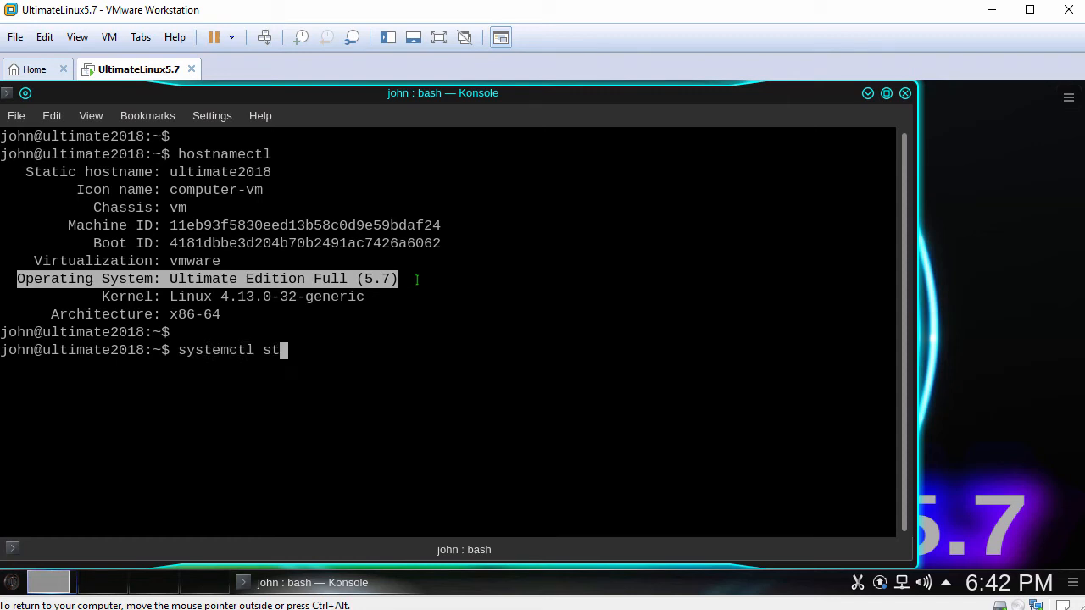
pyautogui.write('atus open-v')
pyautogui.write('m')
pyautogui.press('Tab')
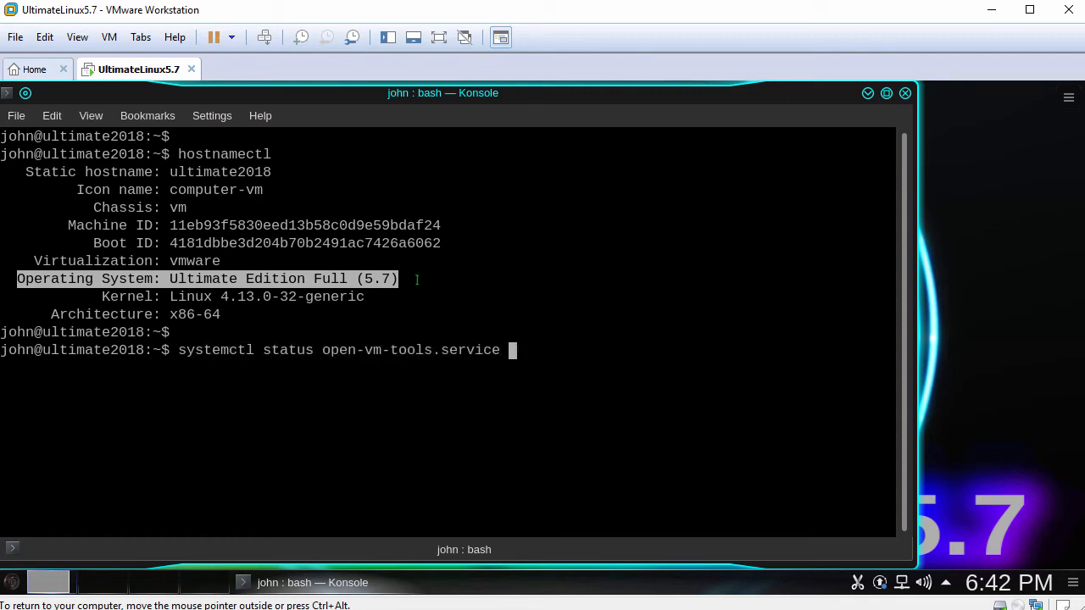
pyautogui.press('Return')
pyautogui.press('Return')
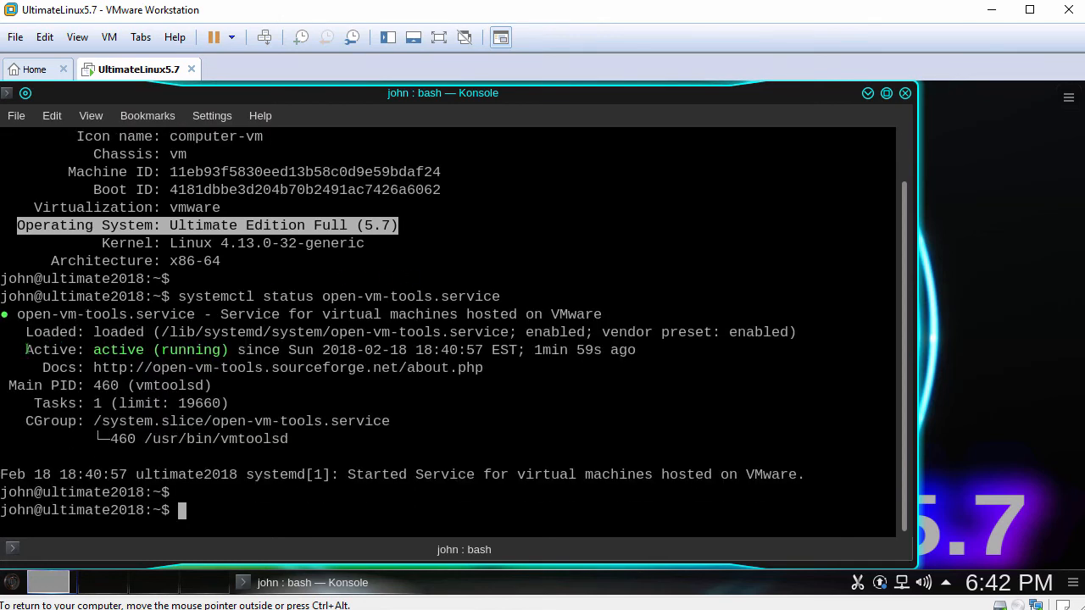
pyautogui.moveTo(27, 349); pyautogui.dragTo(229, 349)
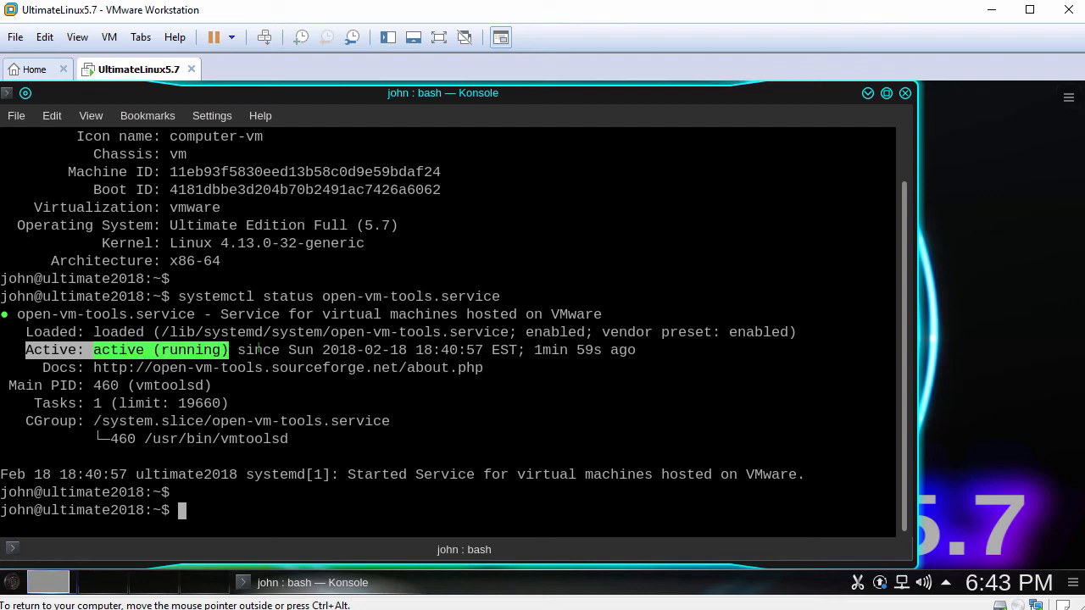
pyautogui.write('ping -c 3 www.google.com')
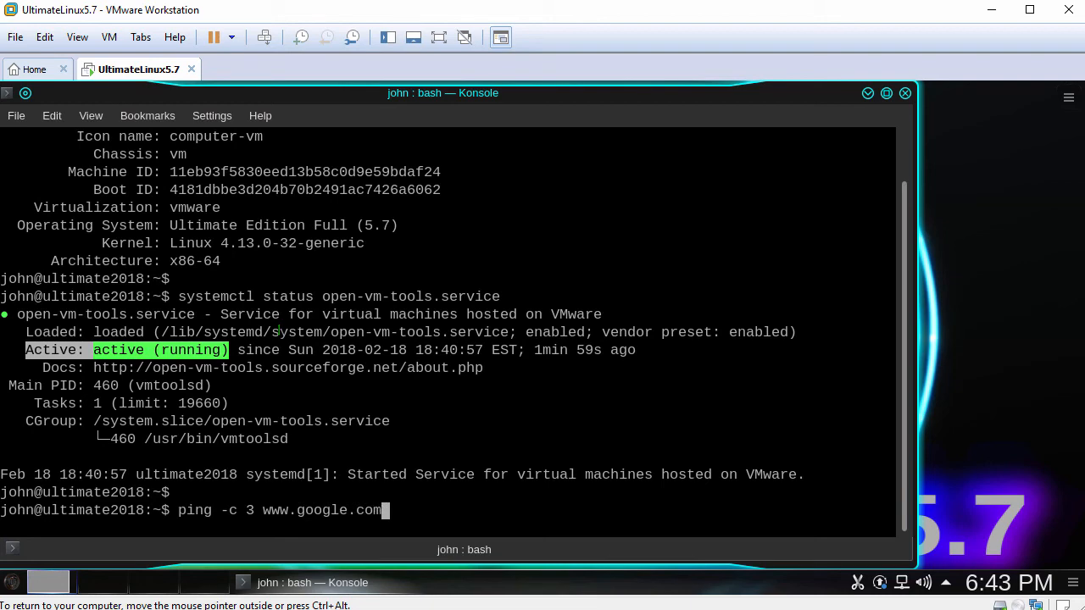
pyautogui.press('Return')
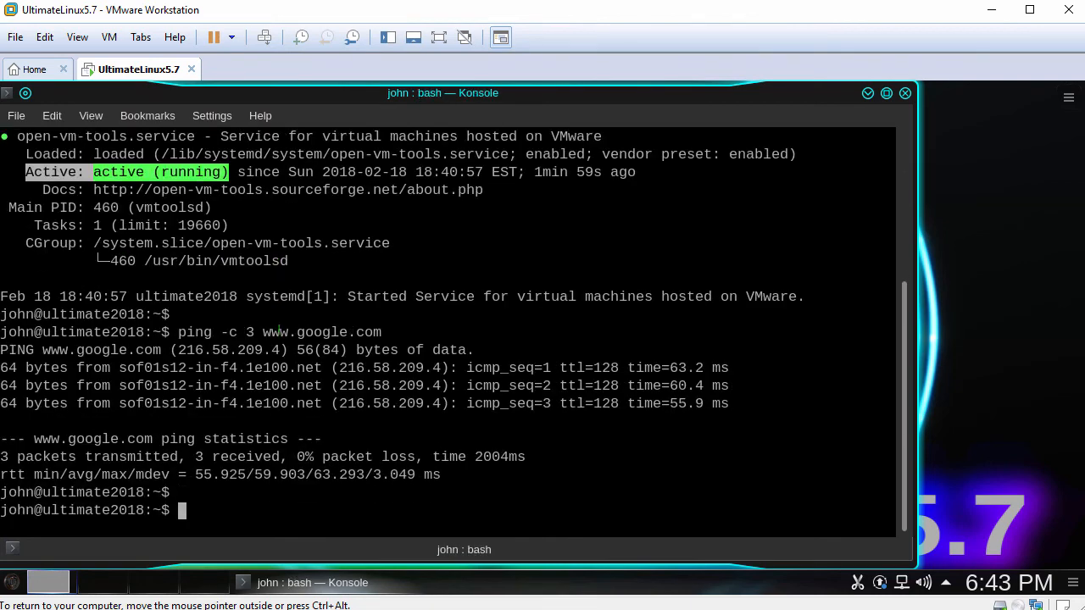
# Exit the terminal and apply the green aurora wallpaper to the guest desktop
pyautogui.write('exit')
pyautogui.press('Return')
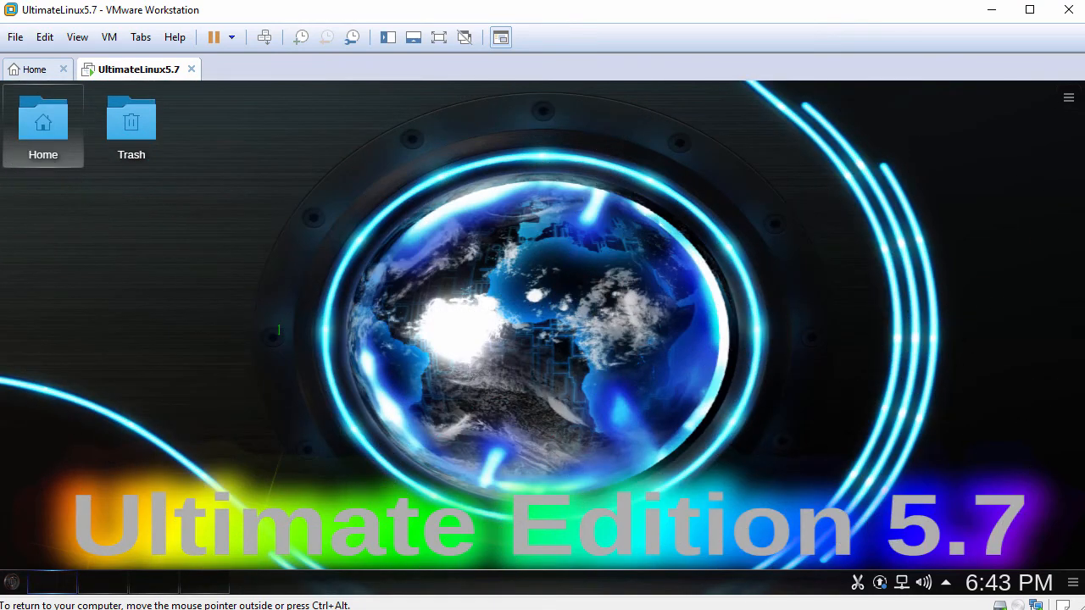
pyautogui.rightClick(265, 154)
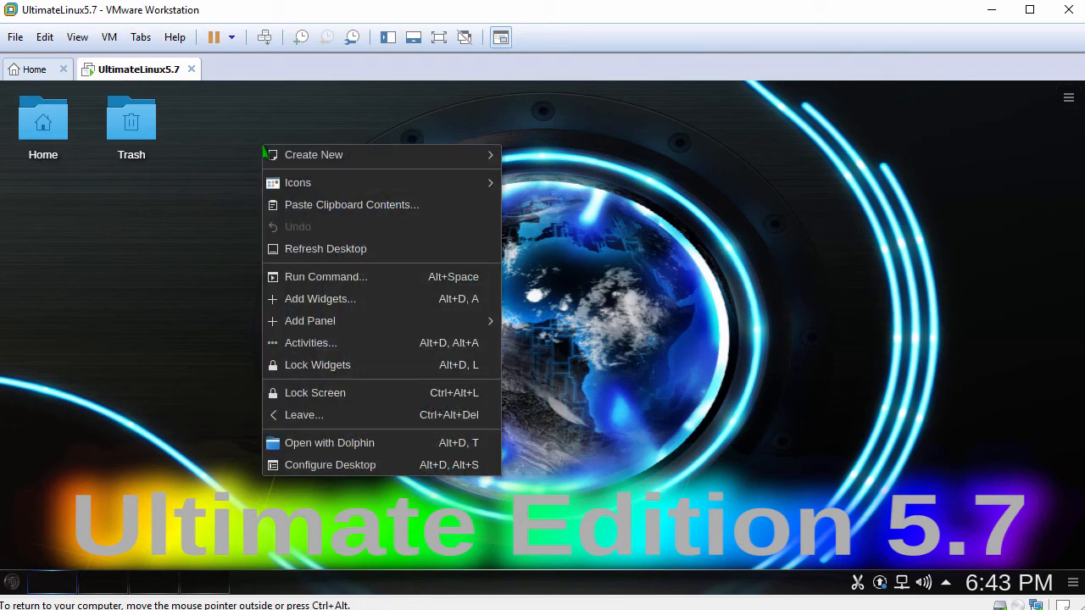
pyautogui.click(337, 467)
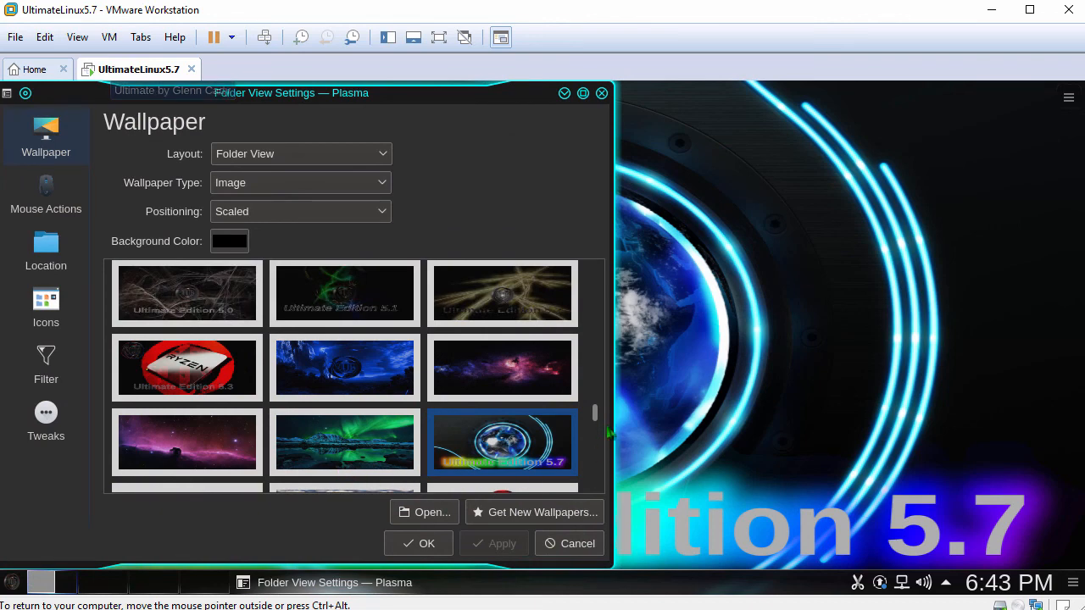
pyautogui.moveTo(592, 413); pyautogui.dragTo(594, 441)
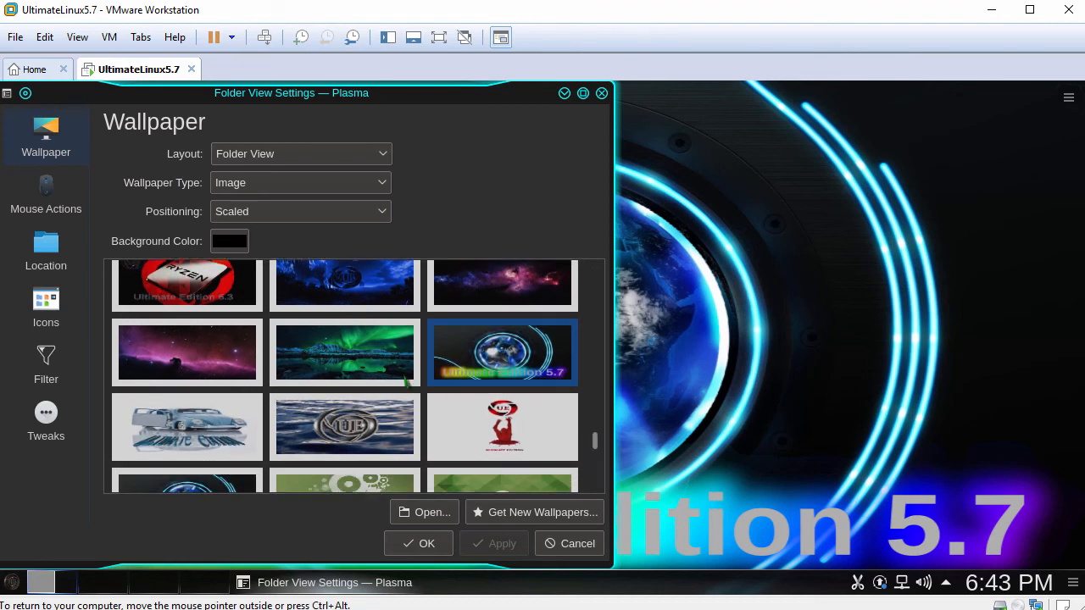
pyautogui.click(361, 350)
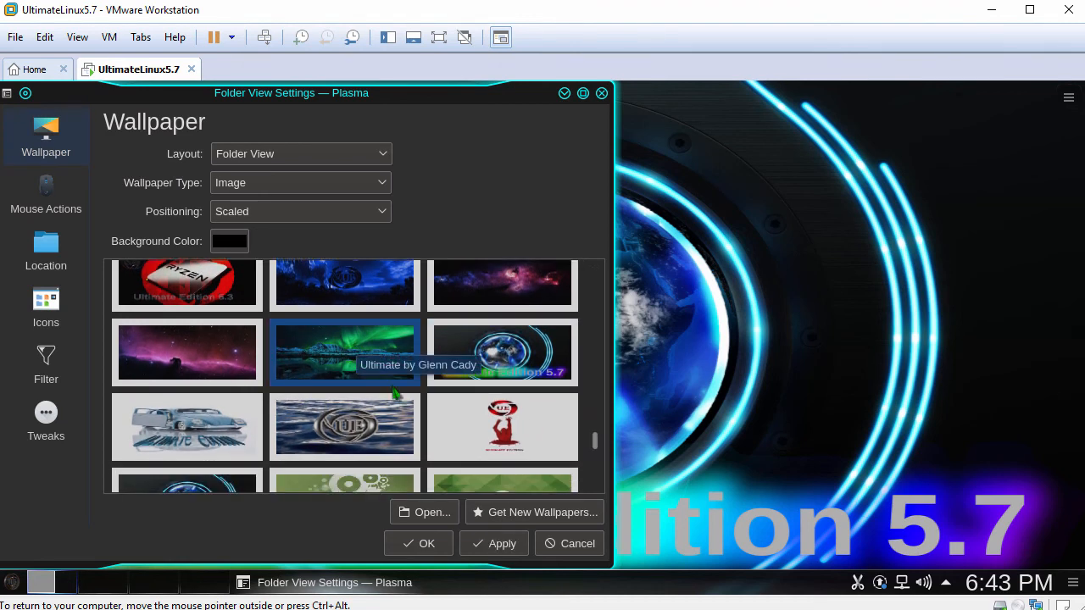
pyautogui.click(492, 543)
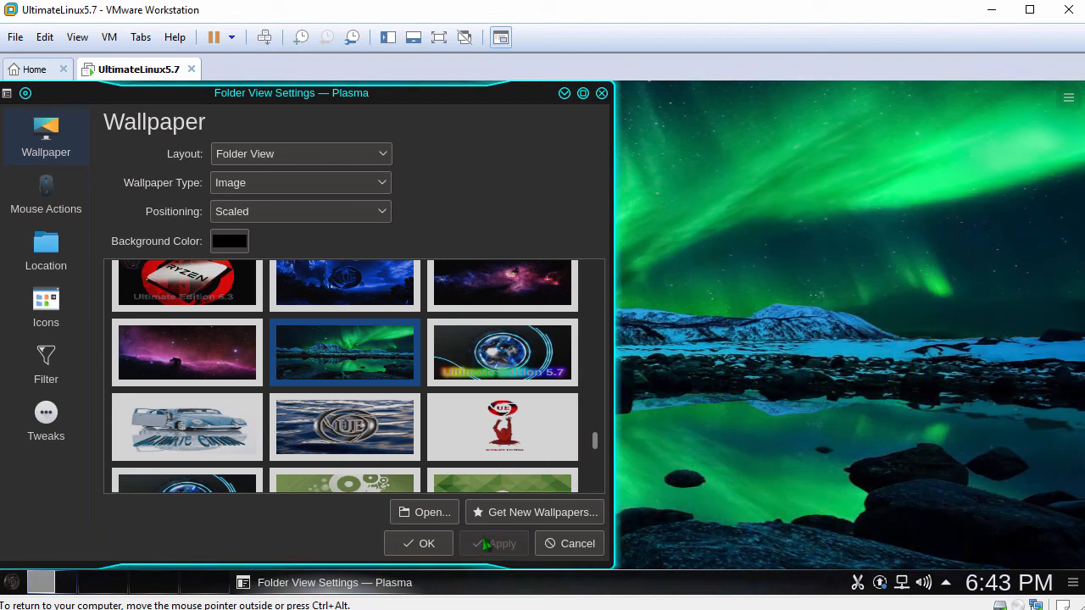
# Uncheck 'Show the desktop toolbox' under Tweaks and apply the settings
pyautogui.click(61, 417)
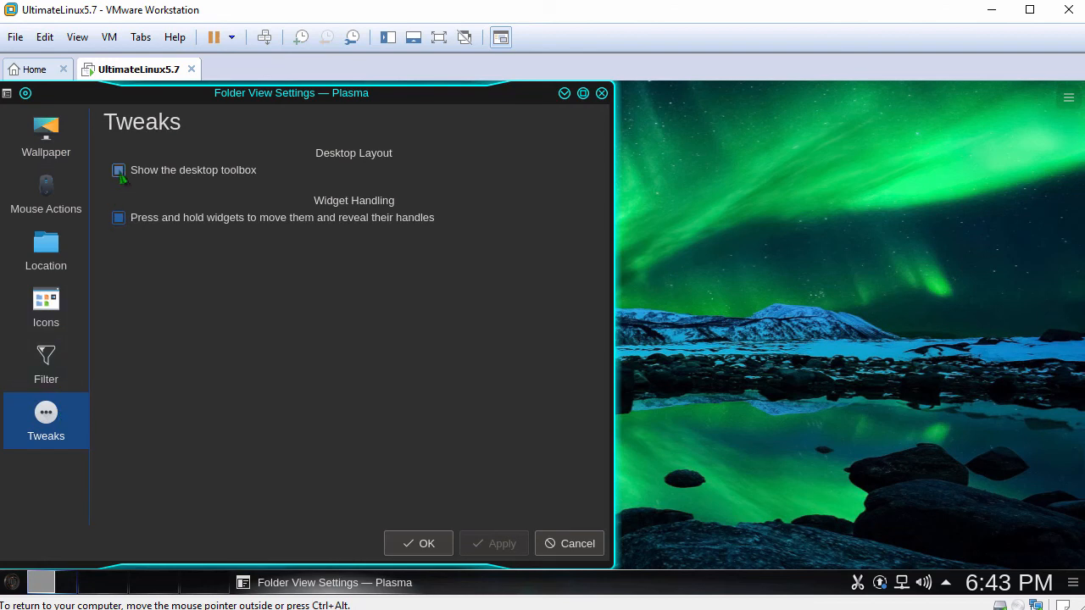
pyautogui.click(120, 172)
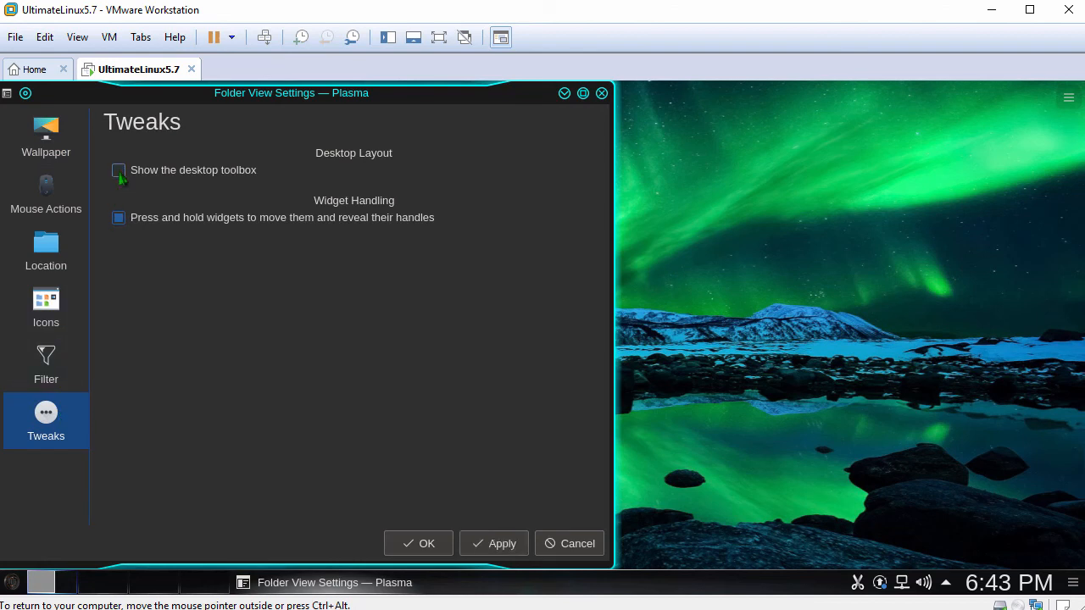
pyautogui.click(481, 548)
pyautogui.click(422, 545)
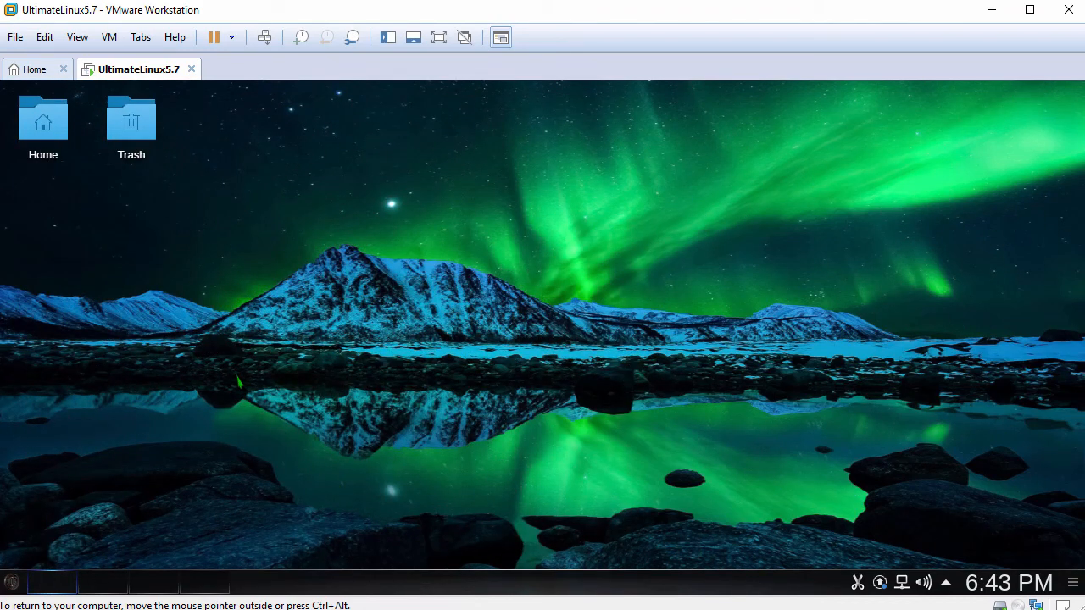
# Add a Default Panel to the guest desktop
pyautogui.rightClick(238, 169)
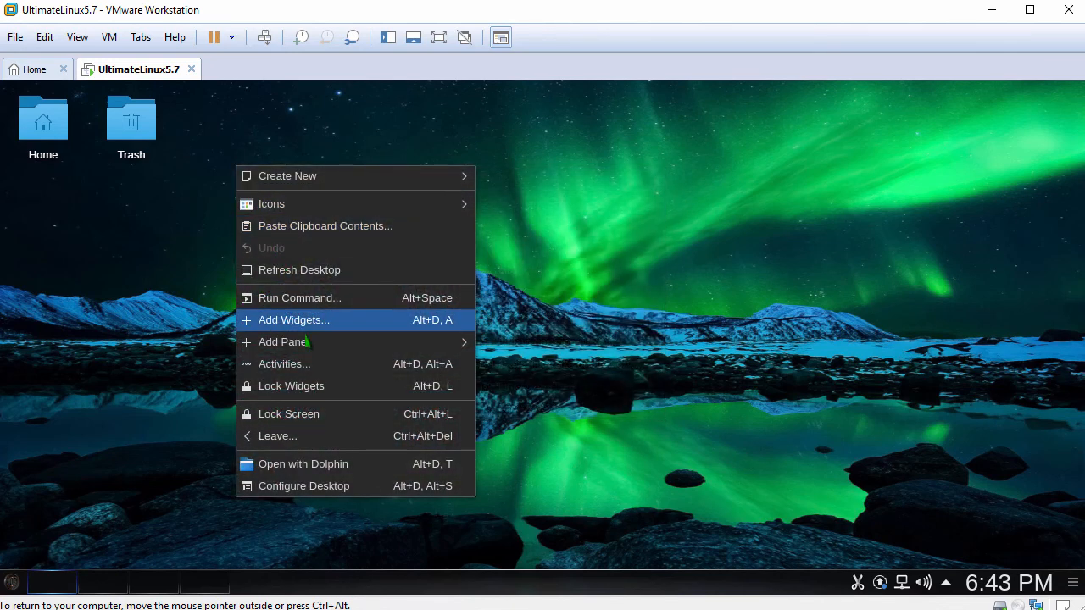
pyautogui.moveTo(308, 344)
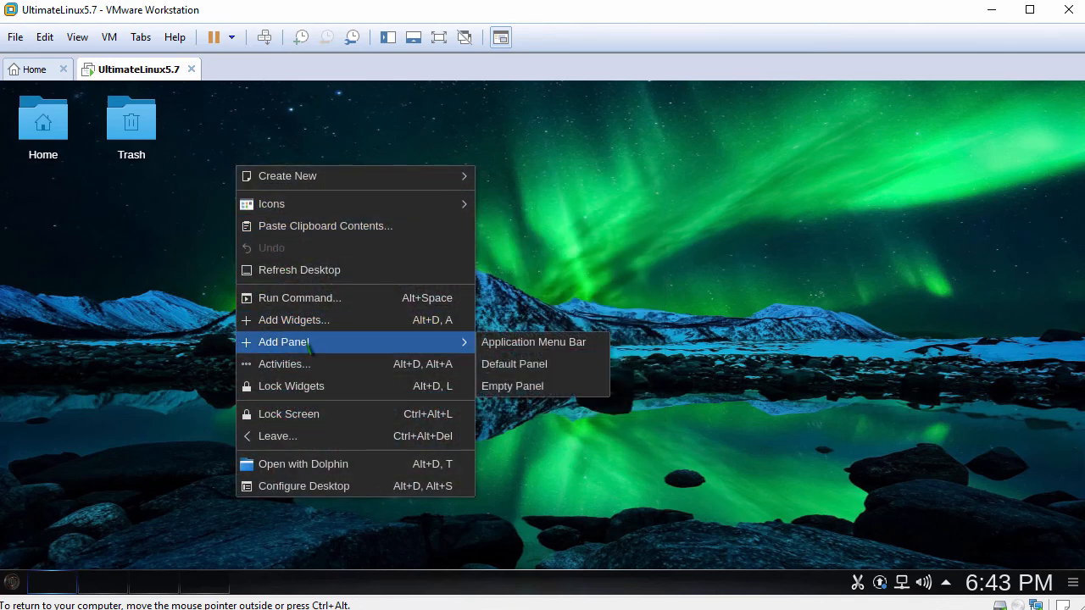
pyautogui.click(522, 365)
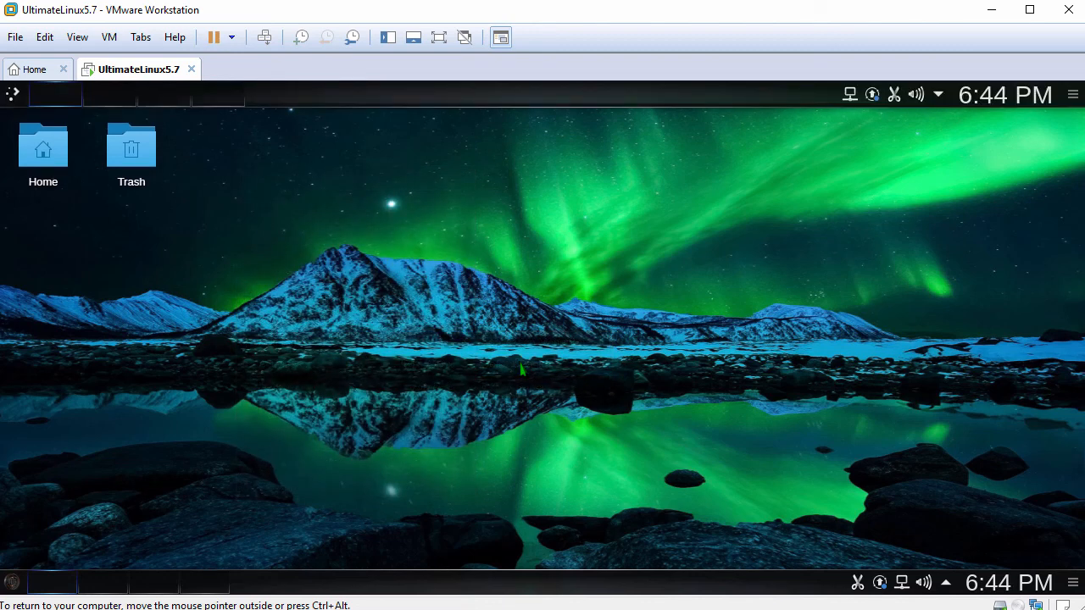
# Remove the old bottom panel through its Panel Settings
pyautogui.rightClick(515, 587)
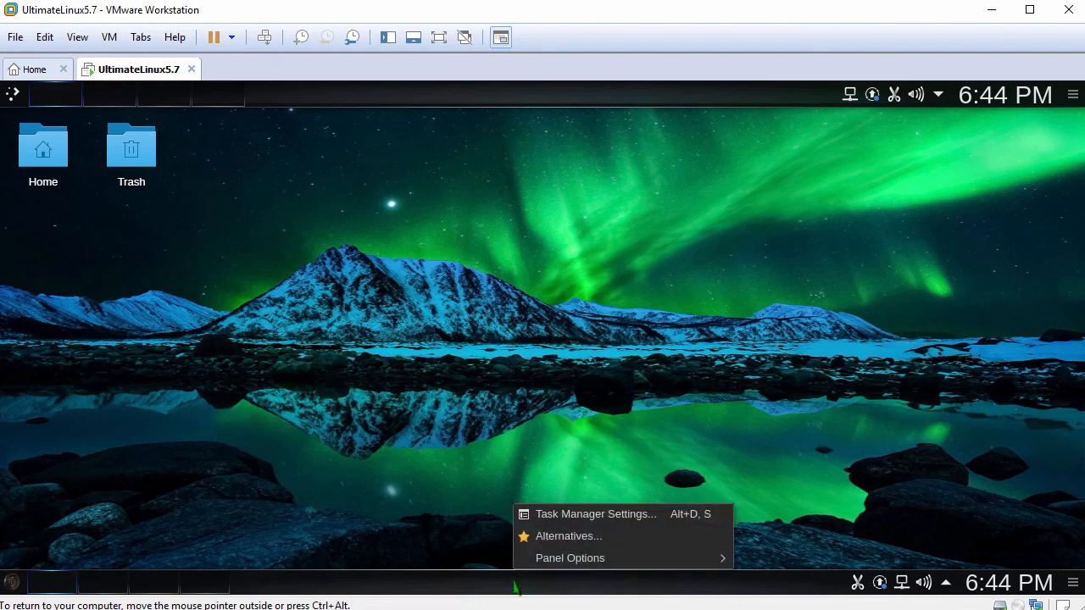
pyautogui.moveTo(597, 563)
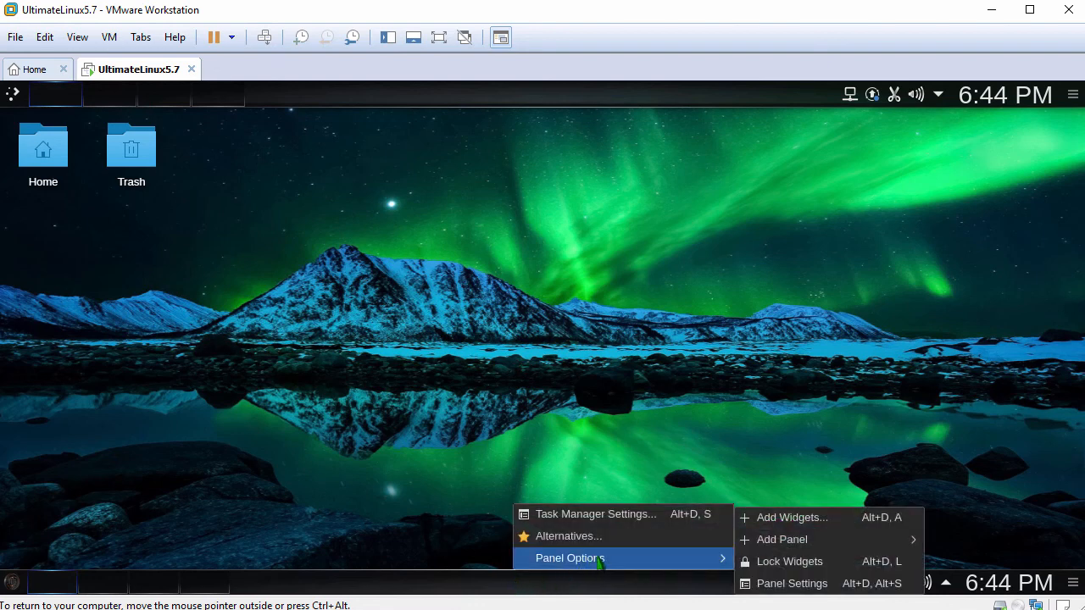
pyautogui.click(801, 584)
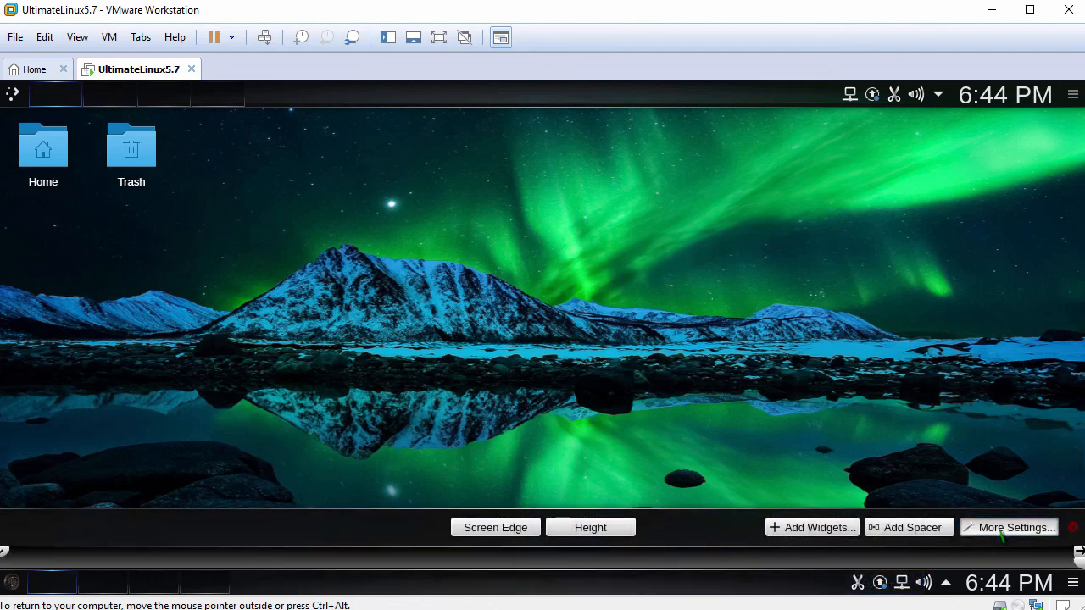
pyautogui.click(1000, 529)
pyautogui.click(1002, 498)
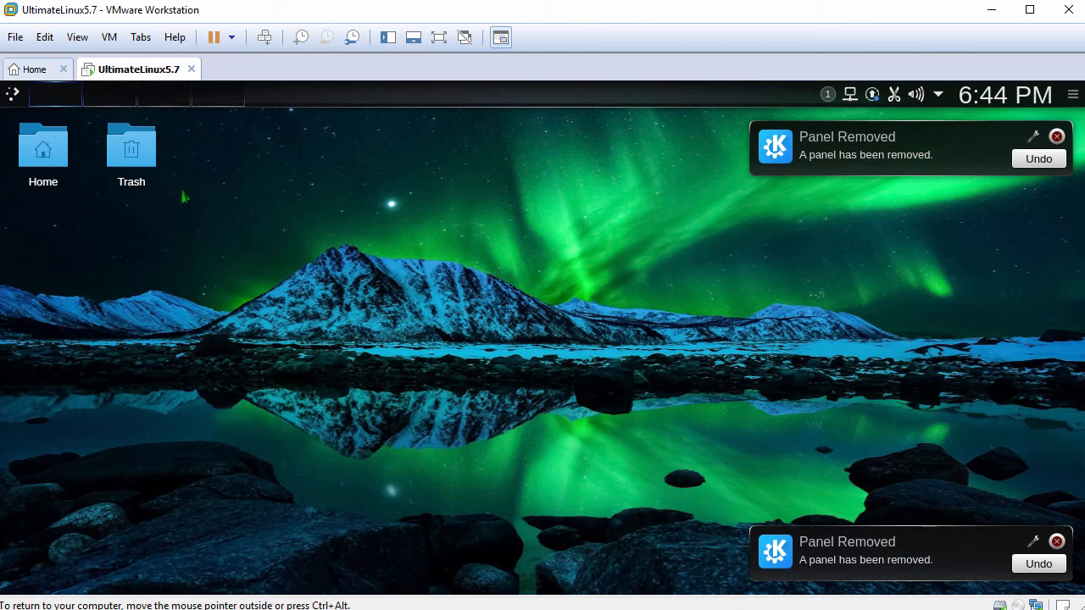
# Switch the panel launcher to the Application Menu alternative
pyautogui.click(13, 95)
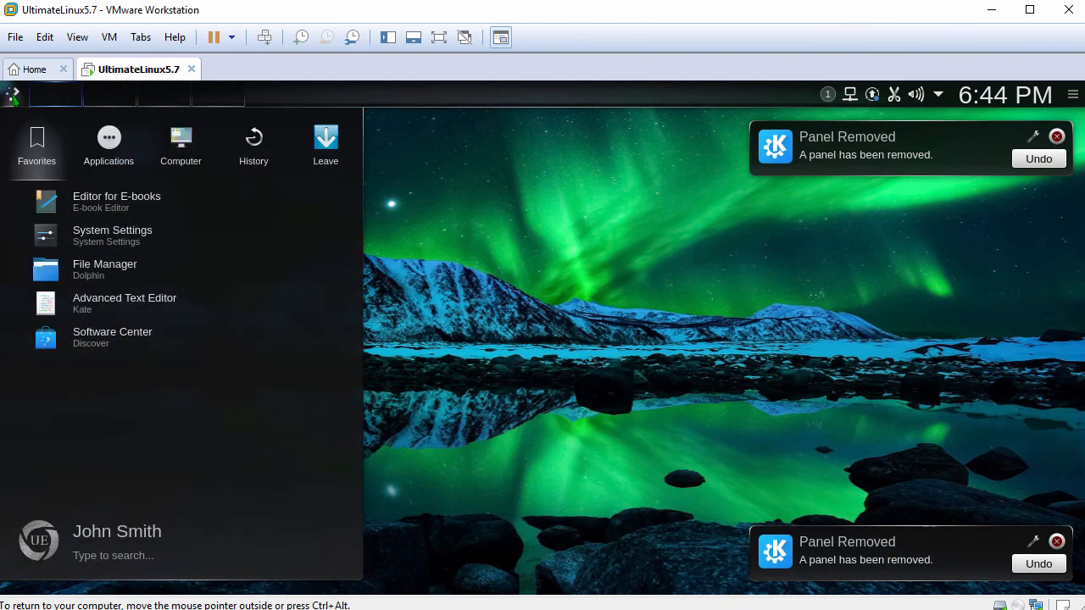
pyautogui.click(108, 144)
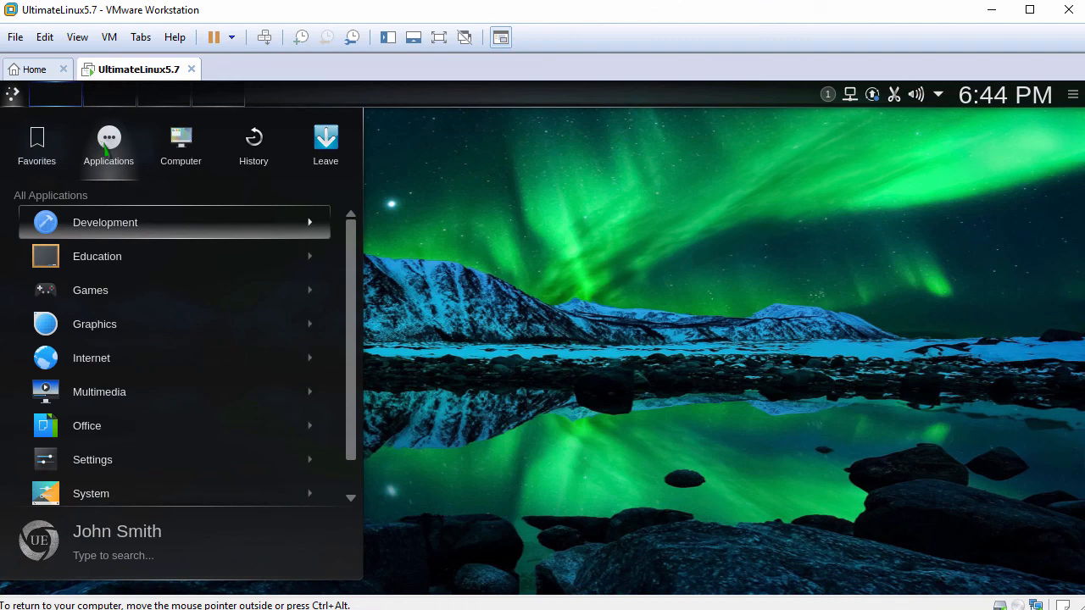
pyautogui.moveTo(239, 155)
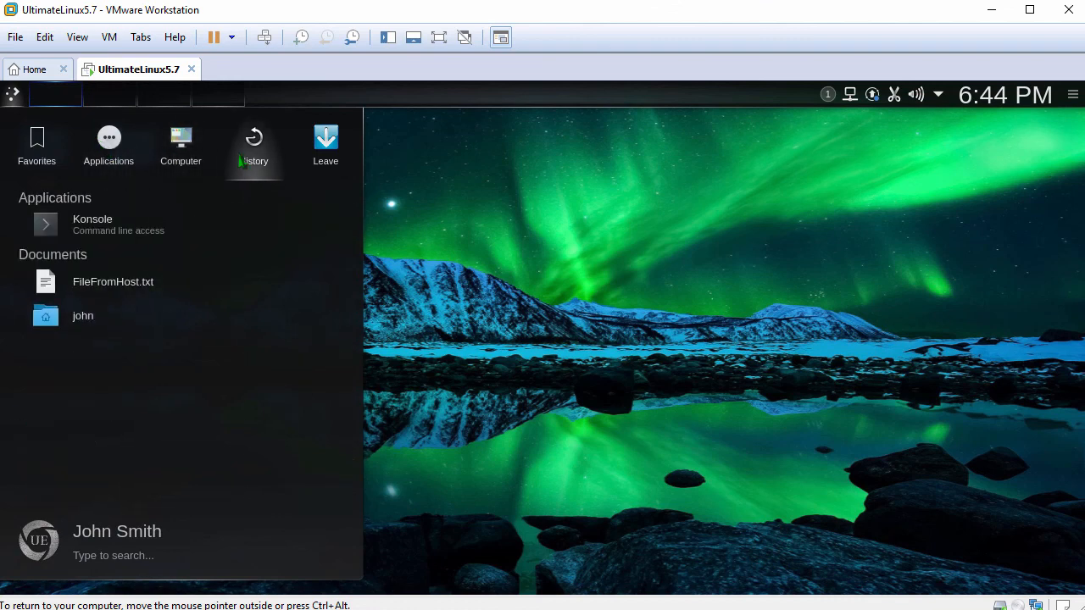
pyautogui.rightClick(12, 95)
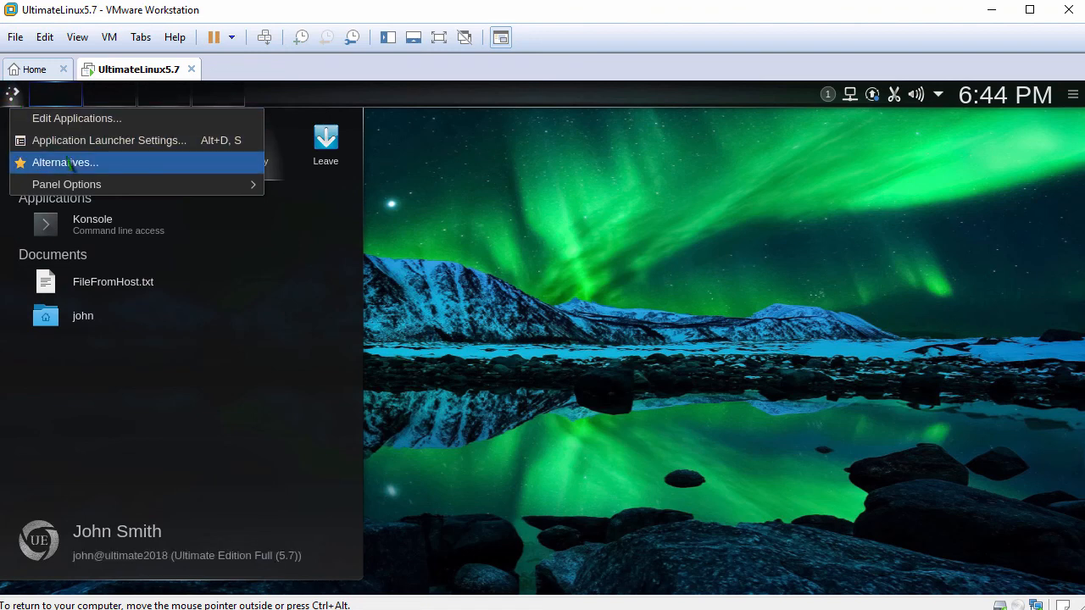
pyautogui.click(65, 162)
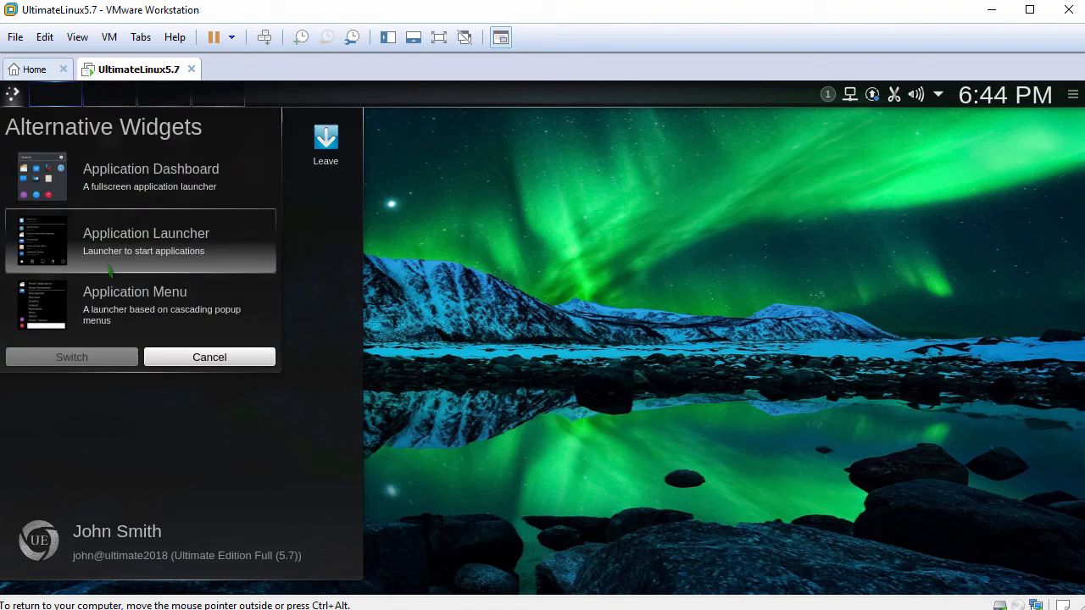
pyautogui.click(121, 314)
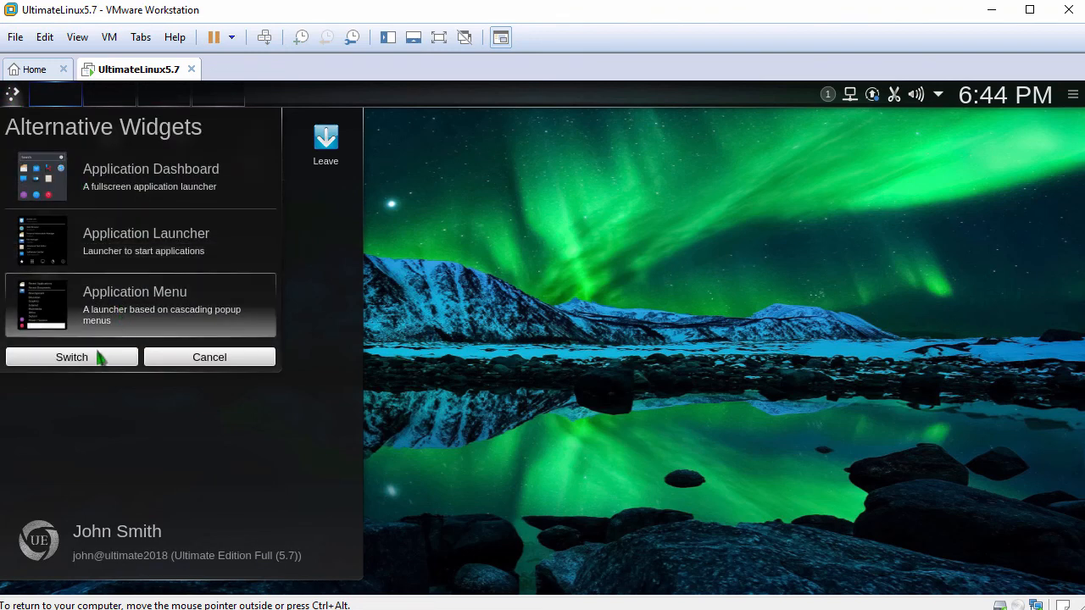
pyautogui.click(100, 358)
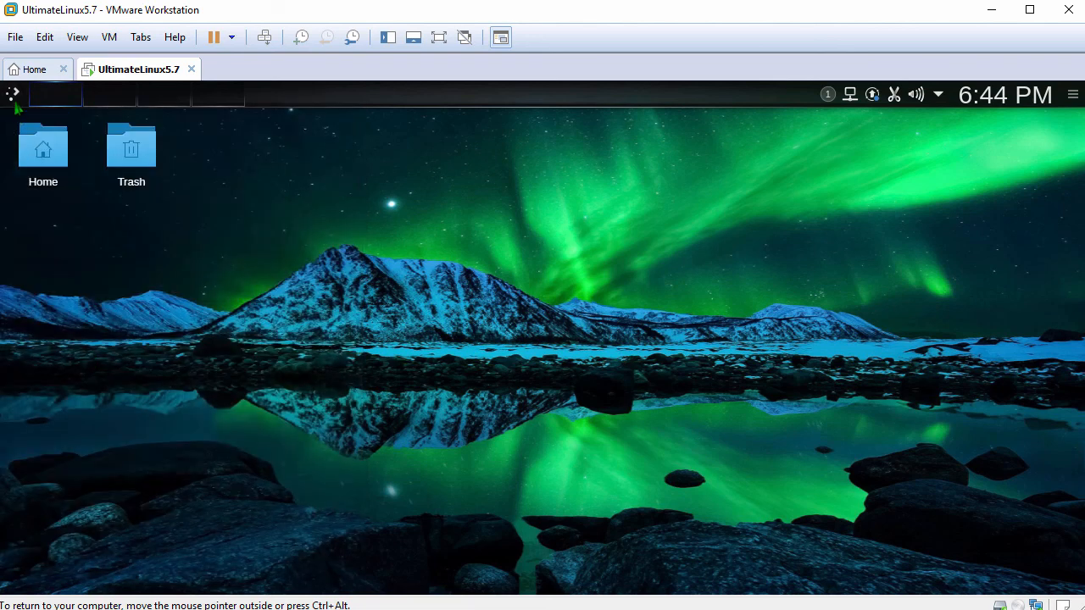
# Open the new Application Menu and browse its categories down to Games > Card Games
pyautogui.click(12, 95)
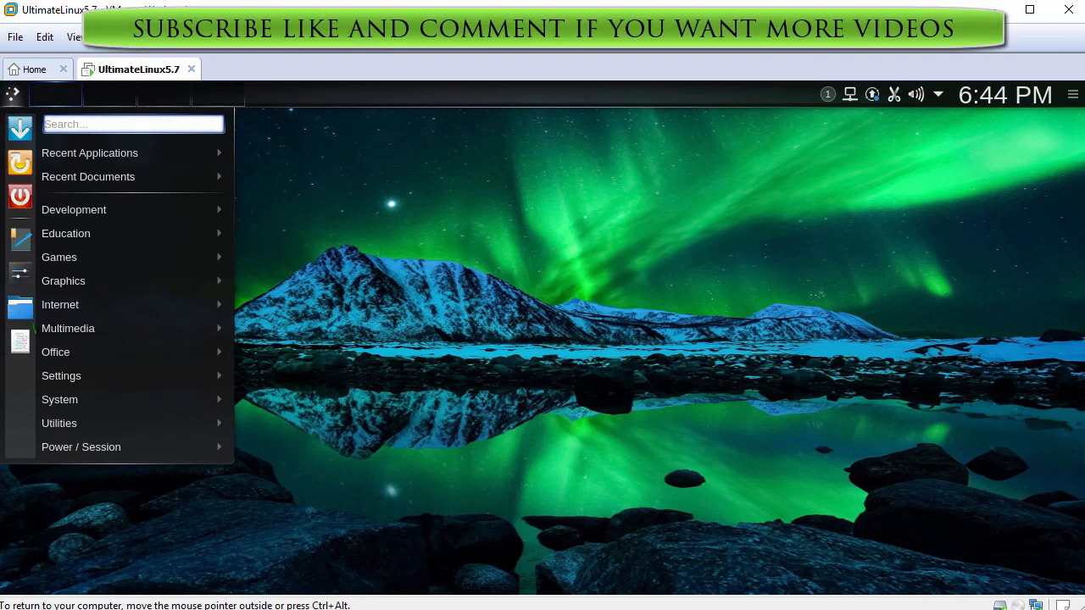
pyautogui.moveTo(100, 210)
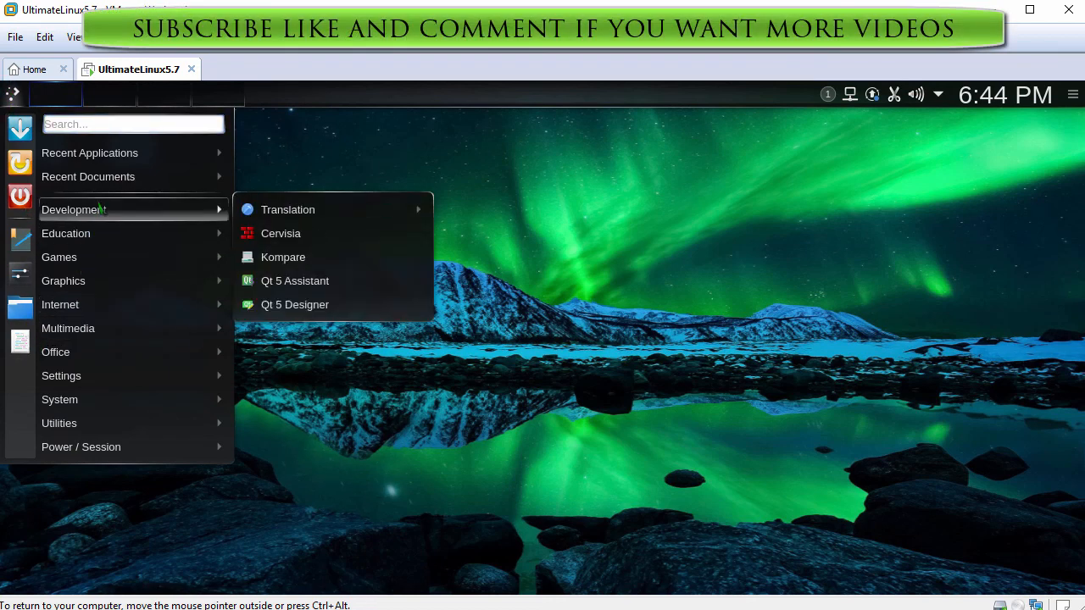
pyautogui.moveTo(93, 241)
pyautogui.moveTo(90, 267)
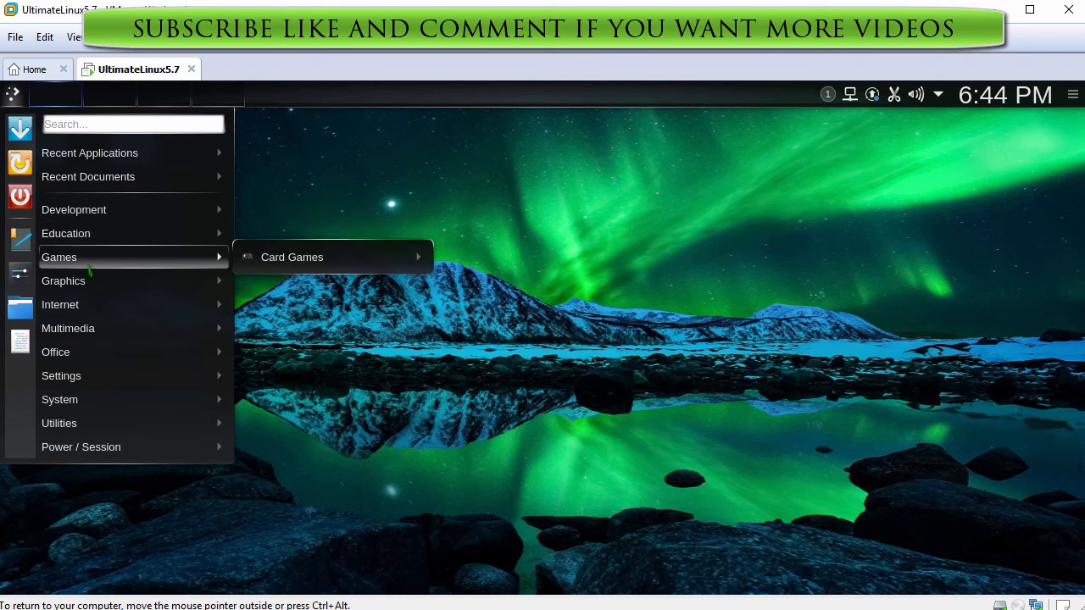